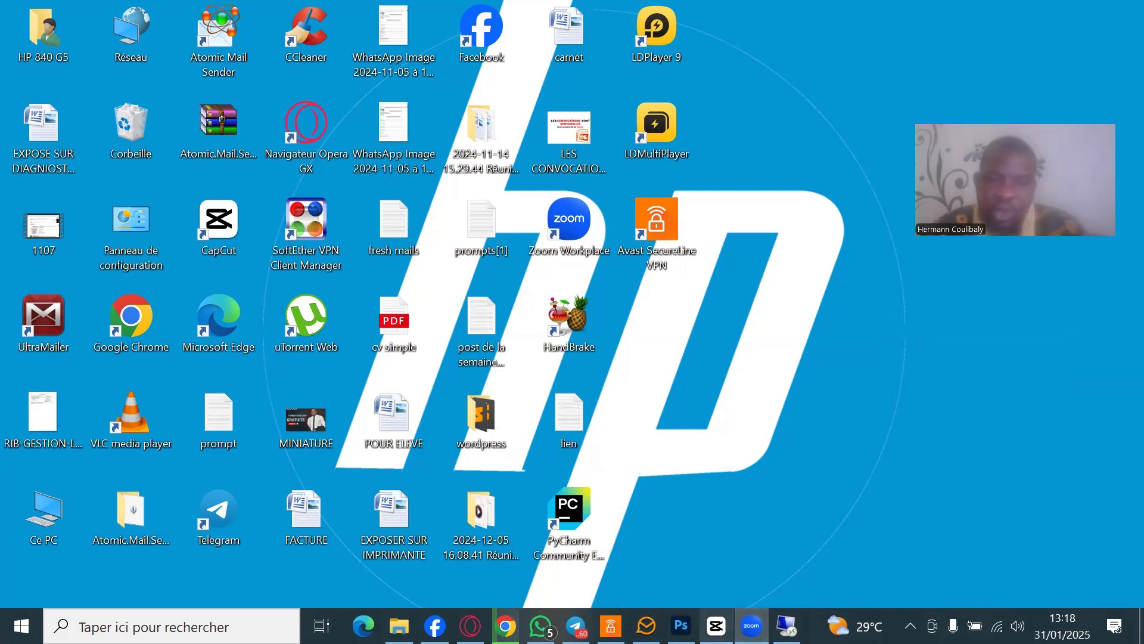
- Launch Photoshop from the taskbar and start a new document from the home screen
left_click(681, 625)
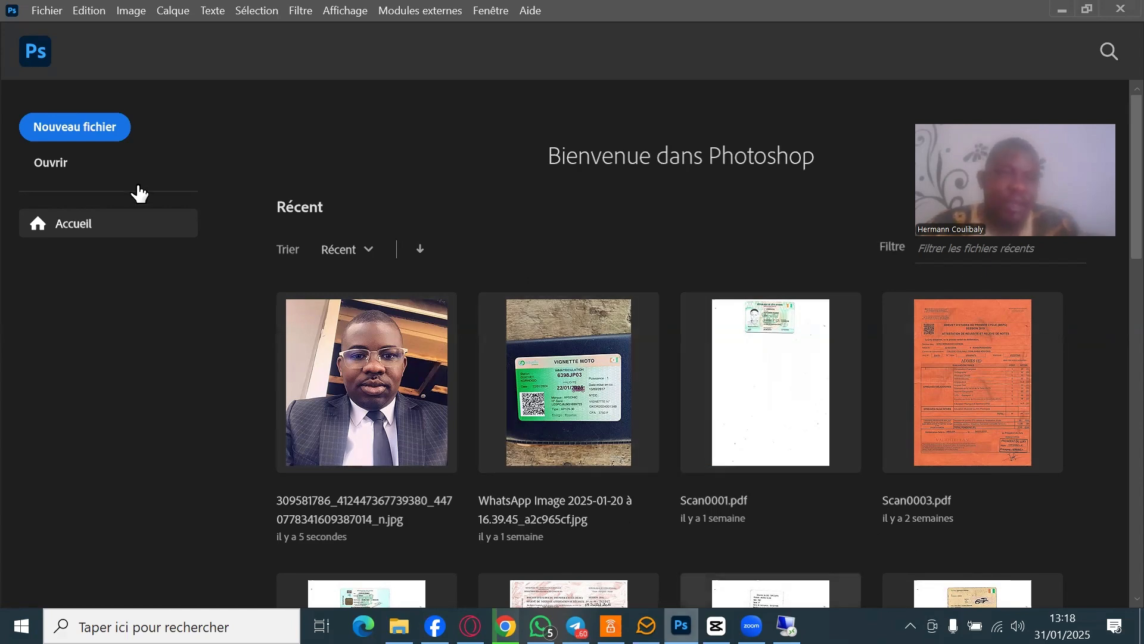
left_click(59, 129)
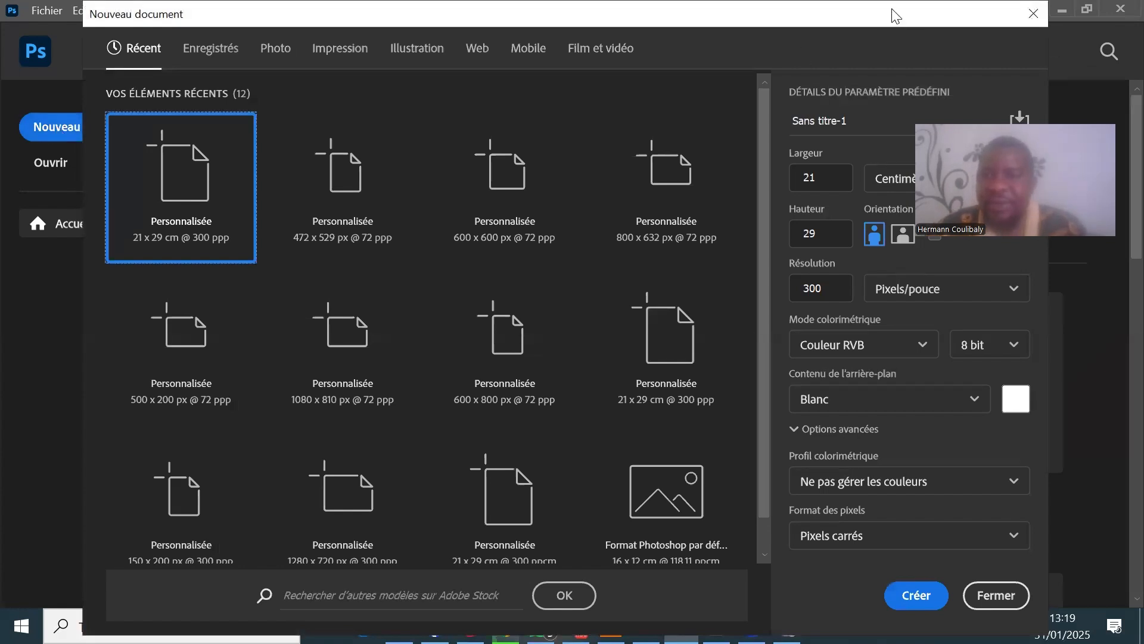
- Create a new document in pixels: width 600, height 600, resolution 72 ppi
left_click_drag(896, 16, 900, 16)
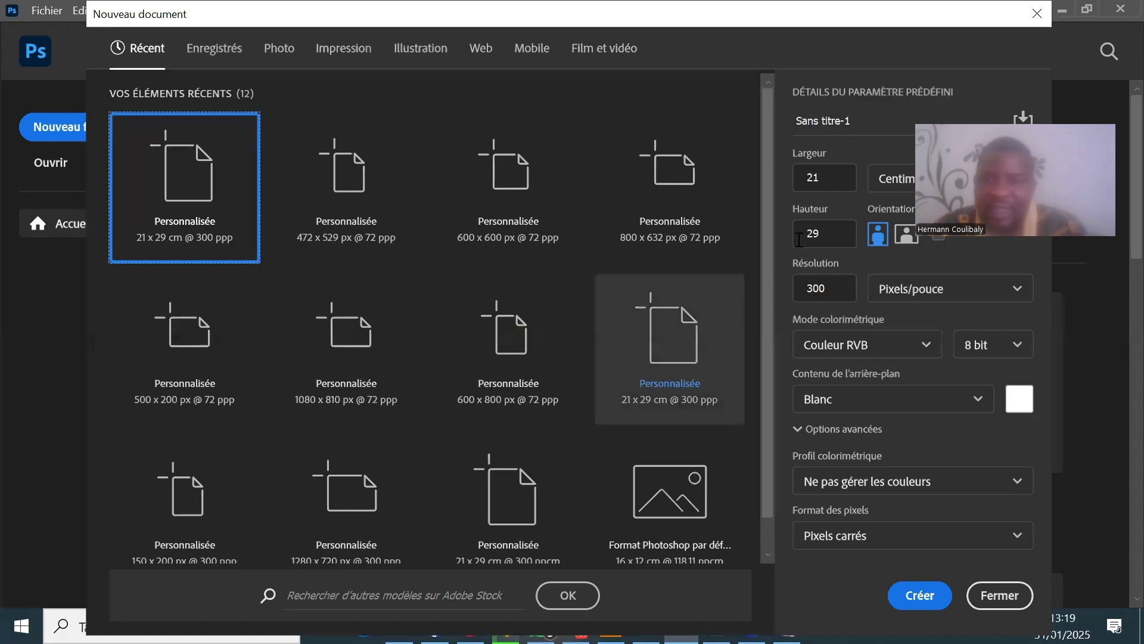
left_click_drag(881, 12, 812, 14)
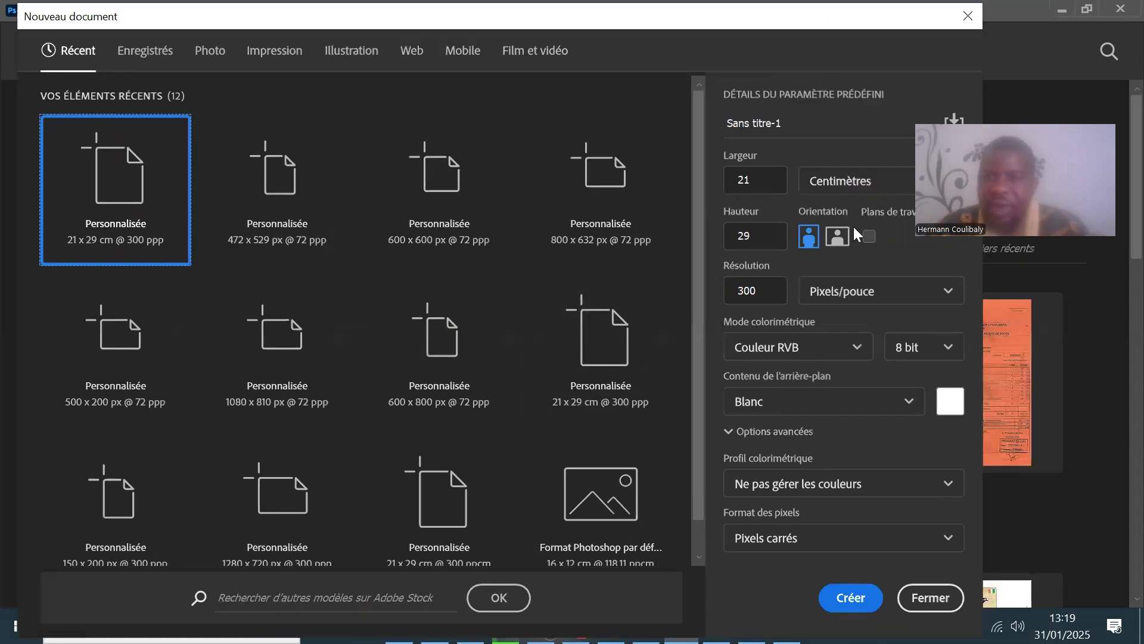
left_click(861, 186)
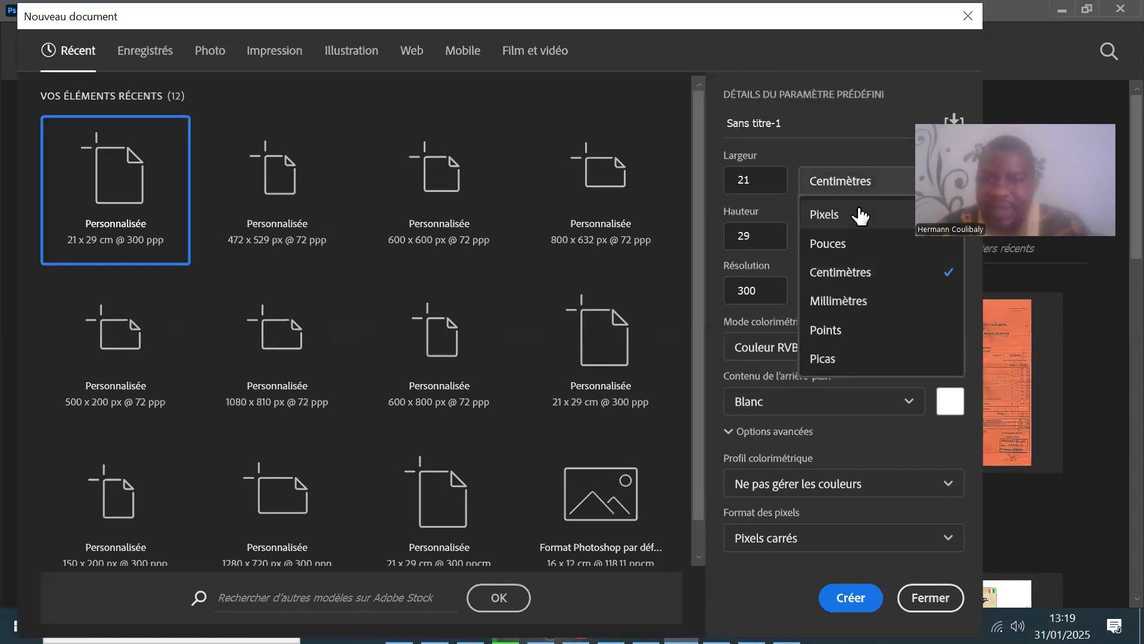
left_click(858, 214)
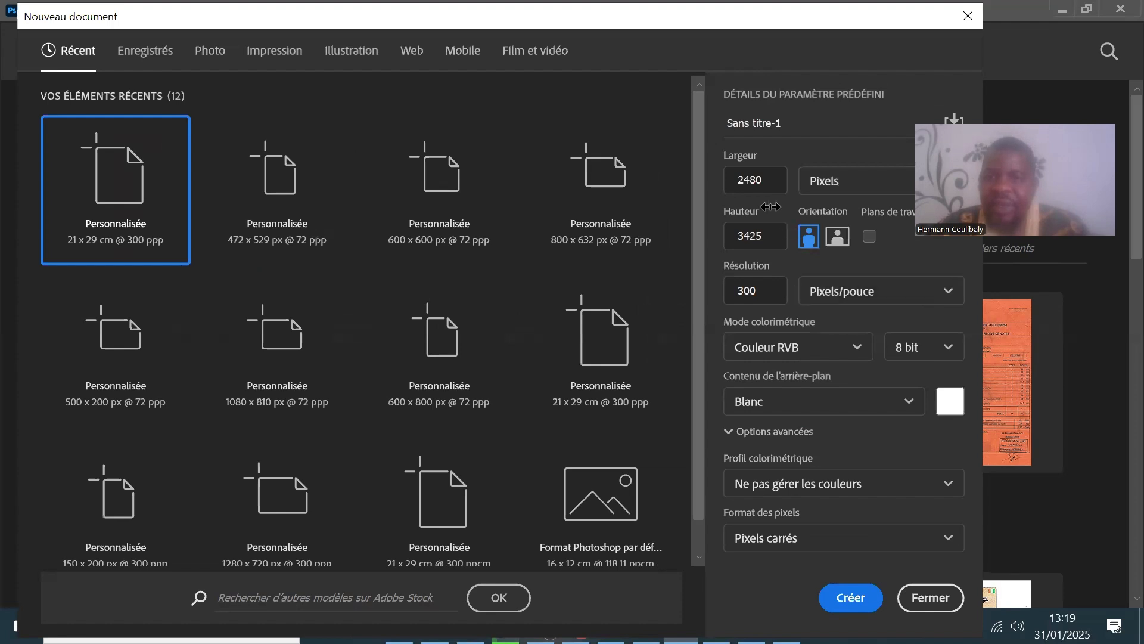
left_click(756, 181)
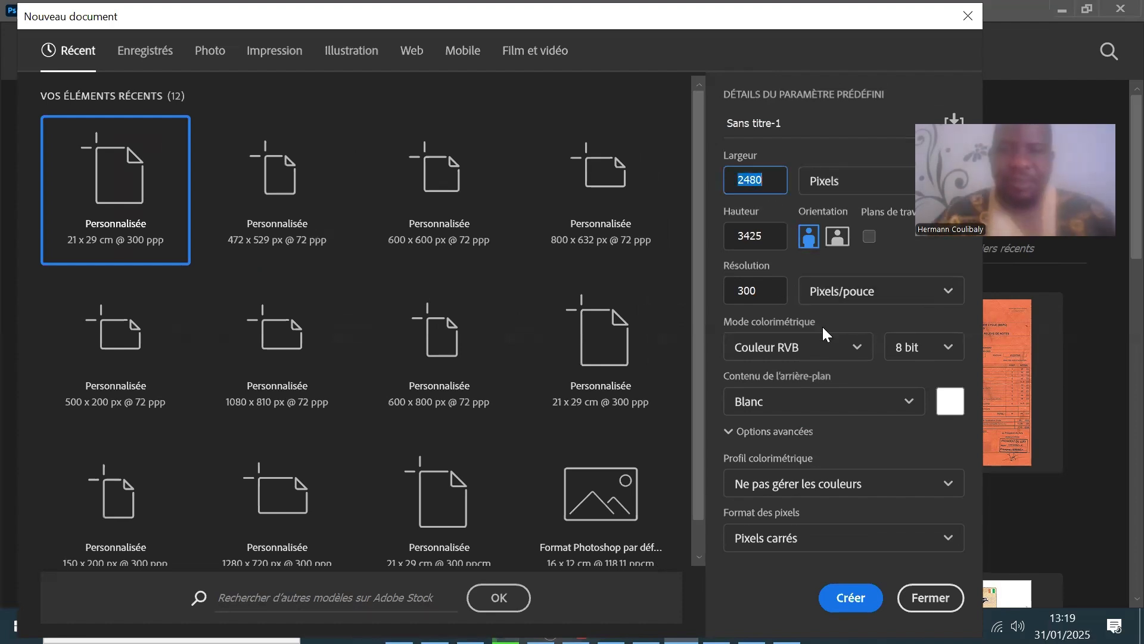
key("BackSpace")
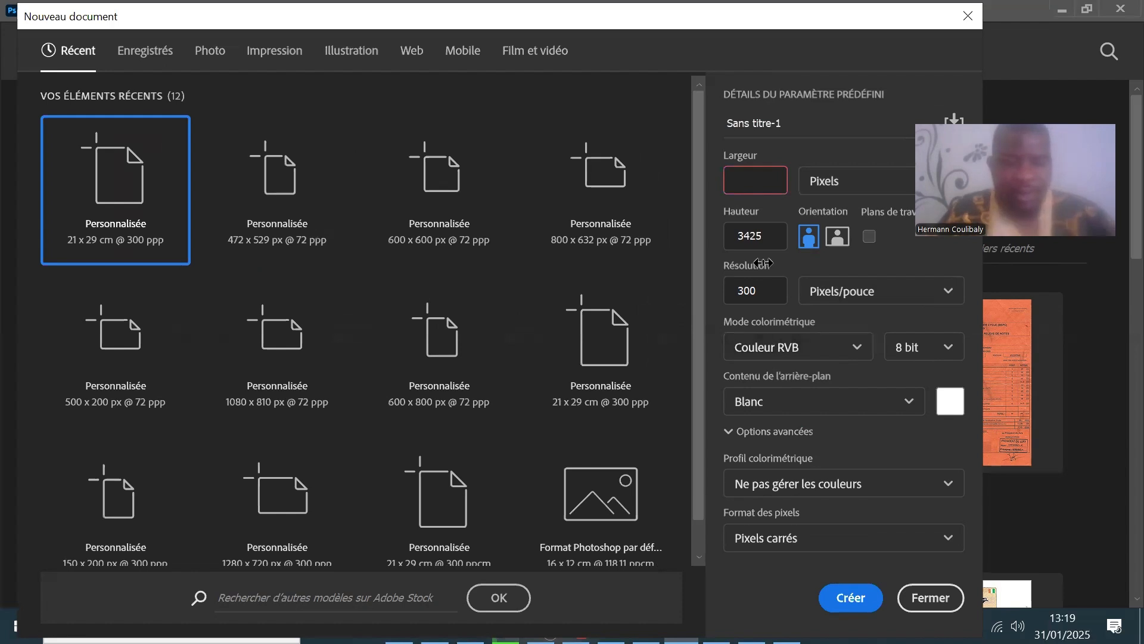
type("6")
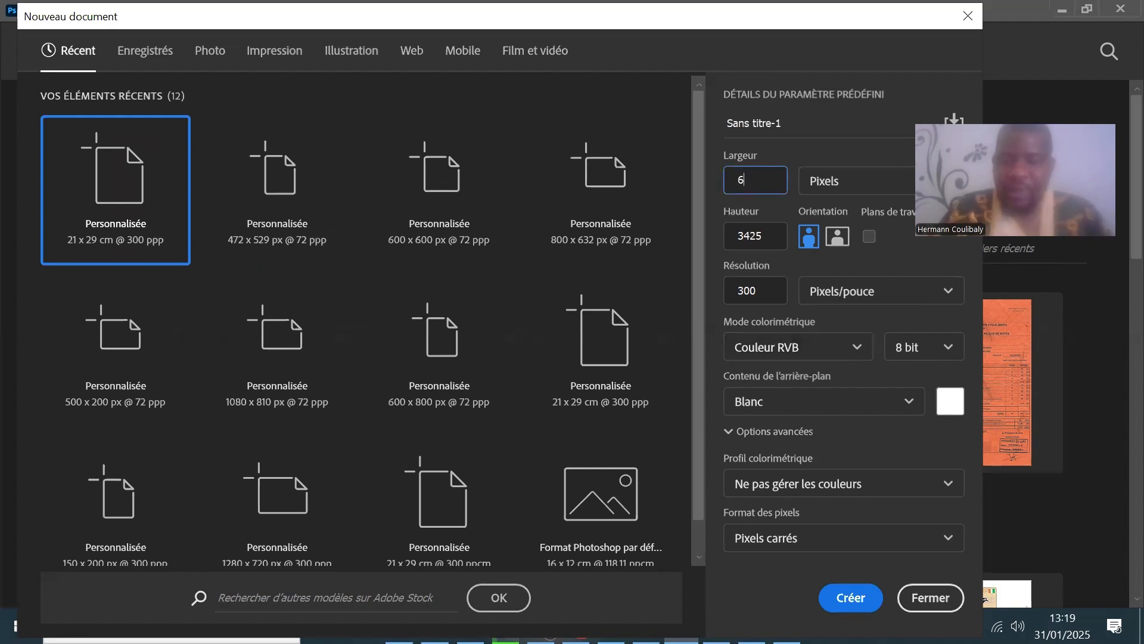
type("00")
left_click(747, 236)
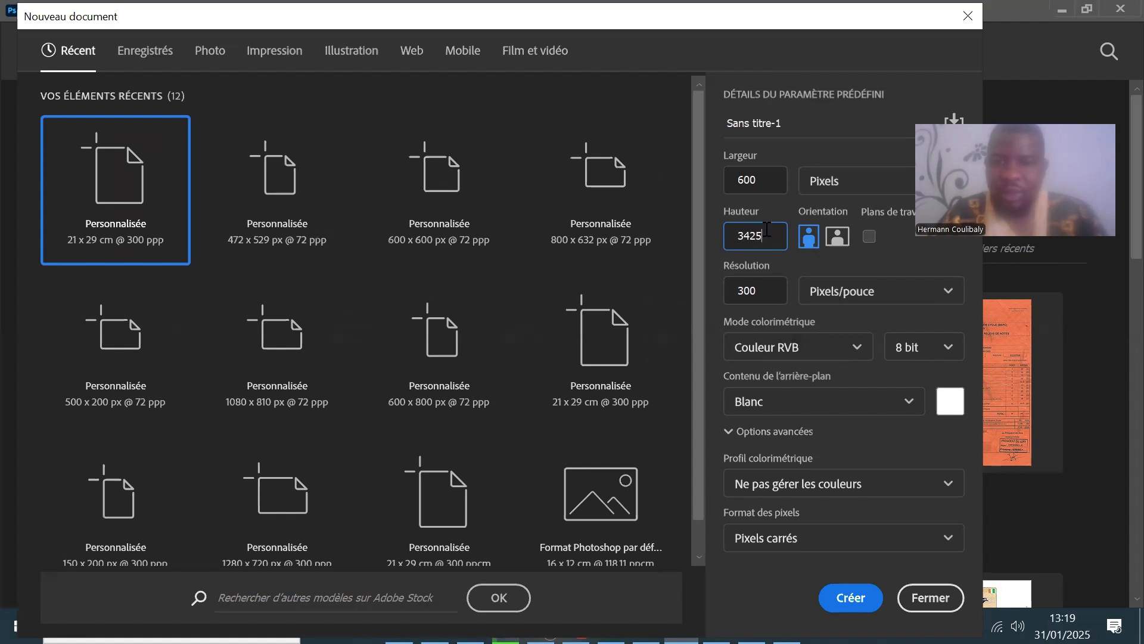
double_click(736, 227)
type("600")
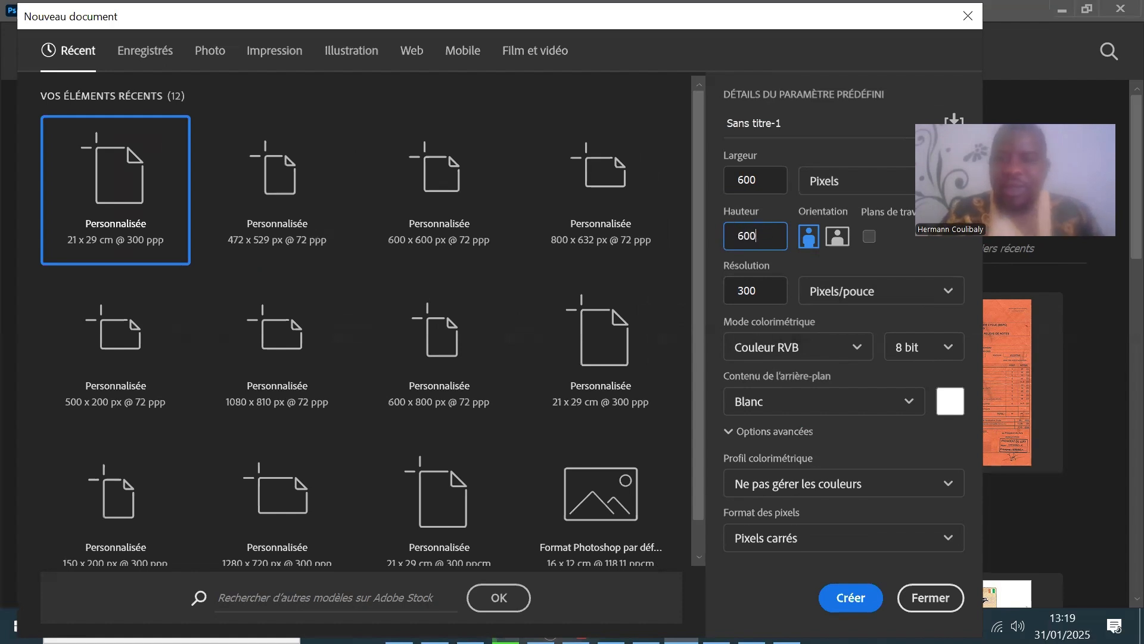
double_click(725, 290)
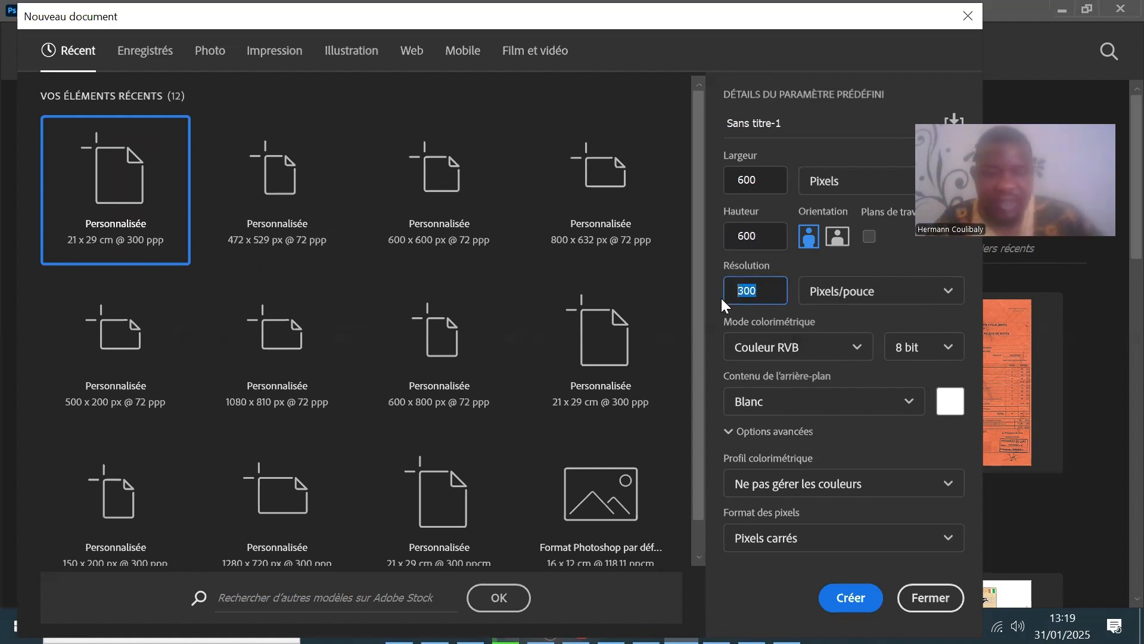
type("72")
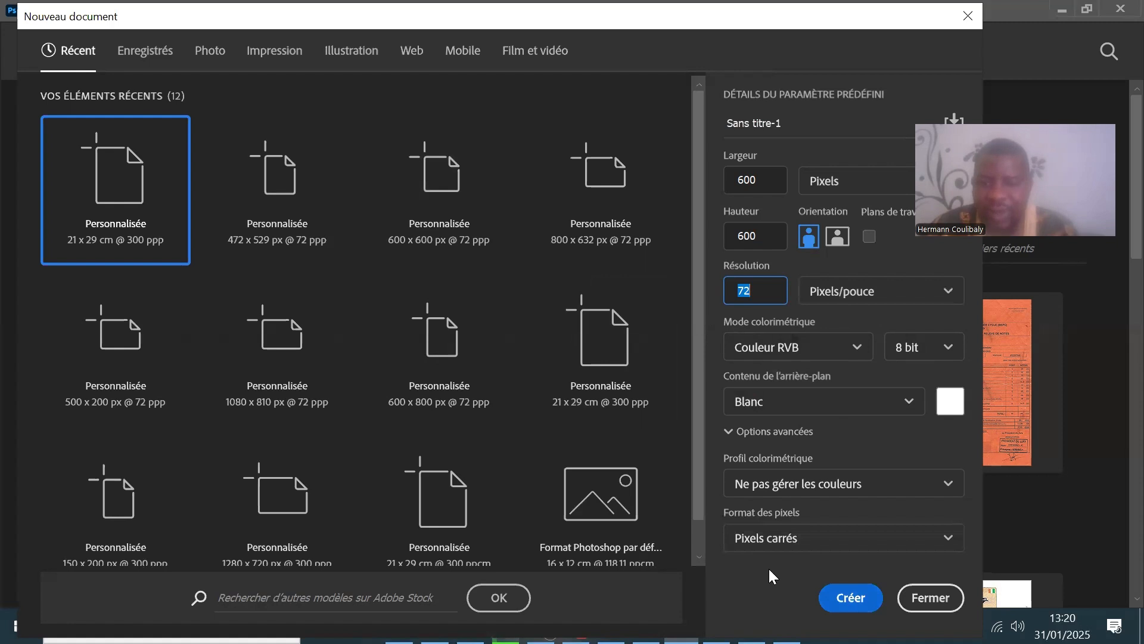
key("Return")
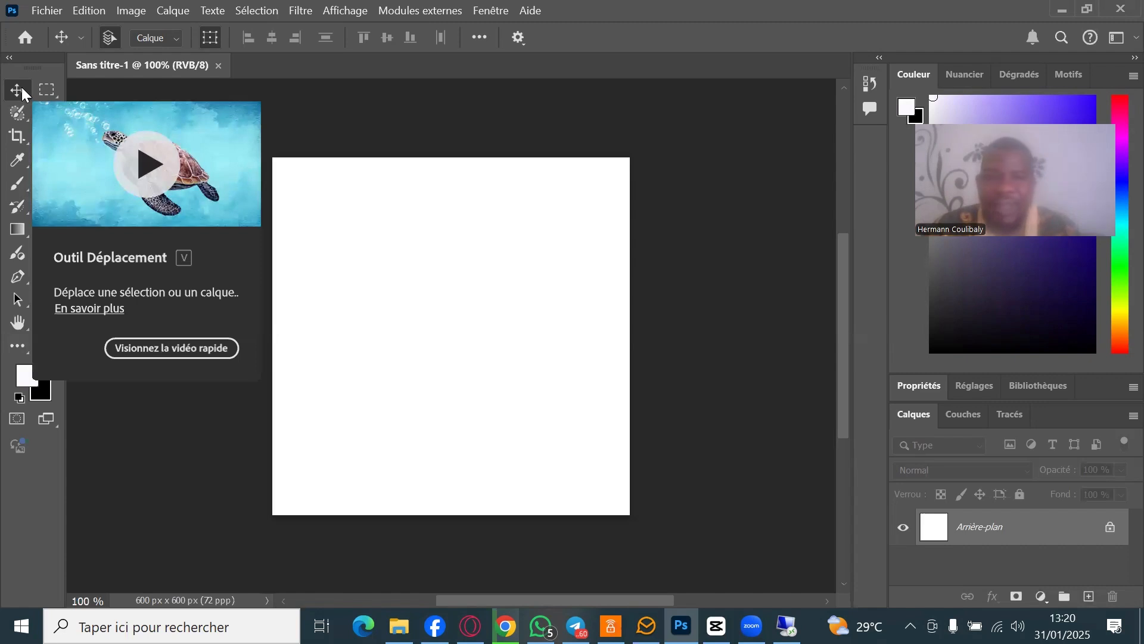
left_click(22, 123)
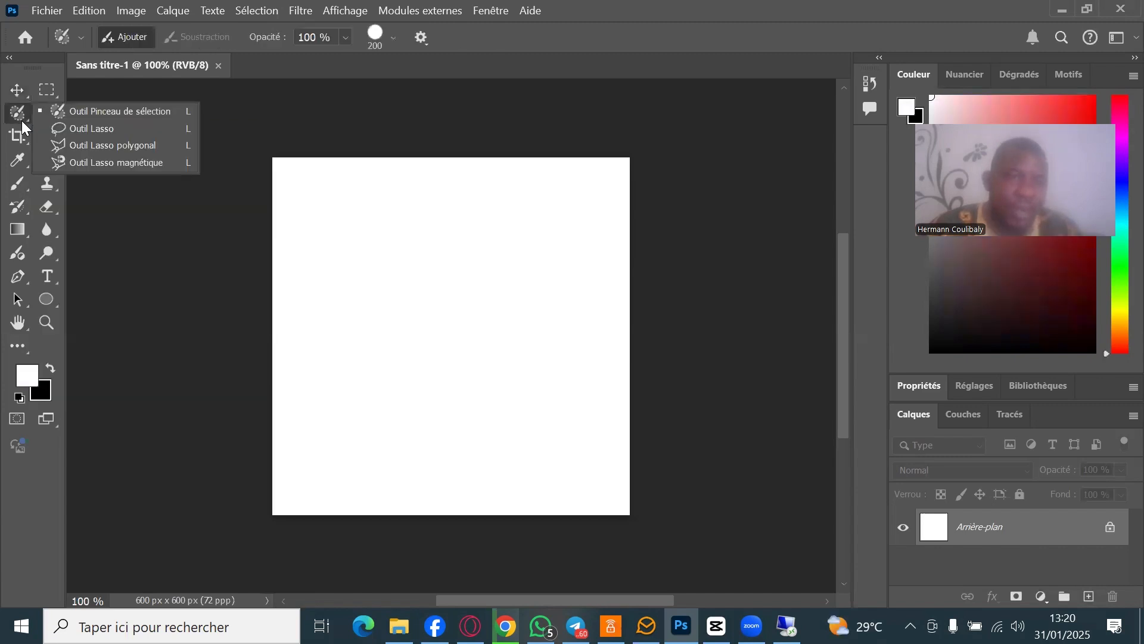
left_click(90, 129)
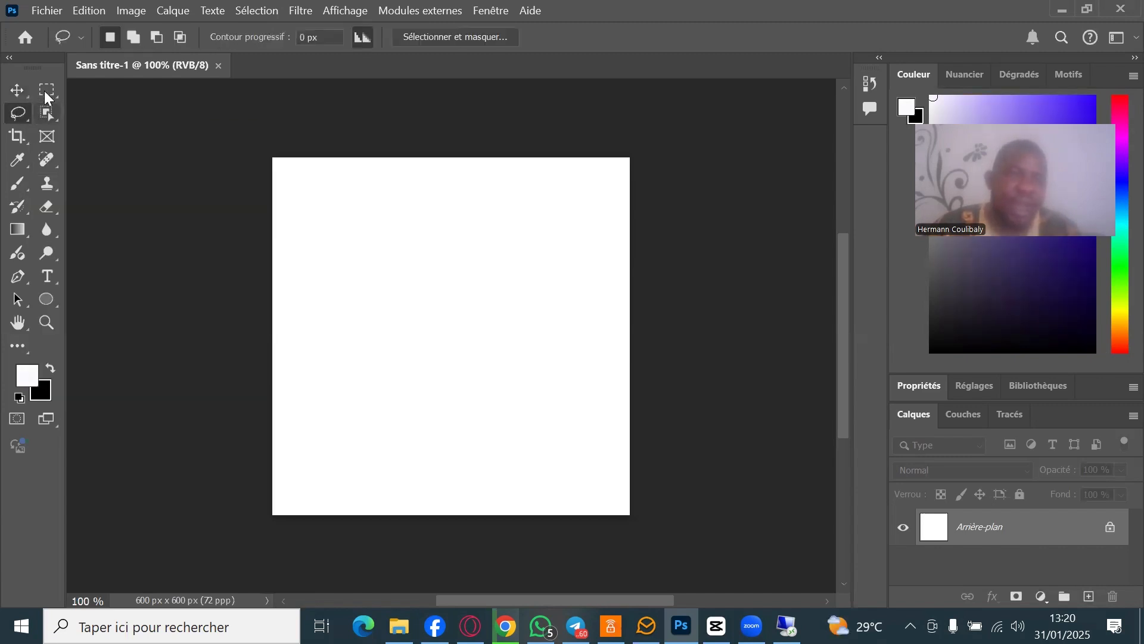
left_click(48, 92)
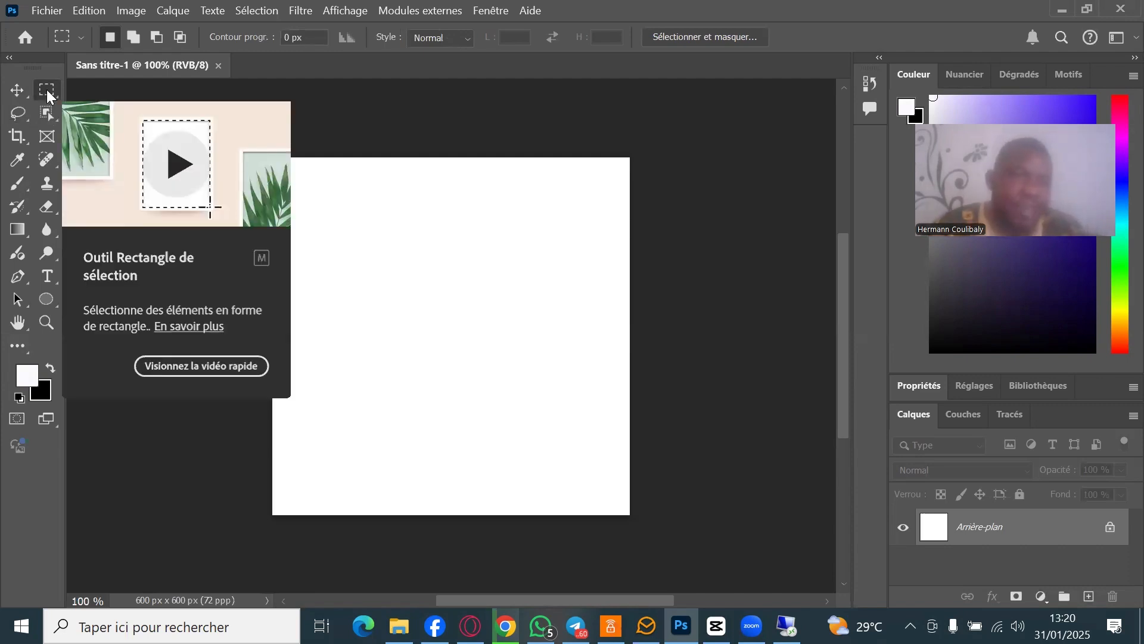
right_click(48, 91)
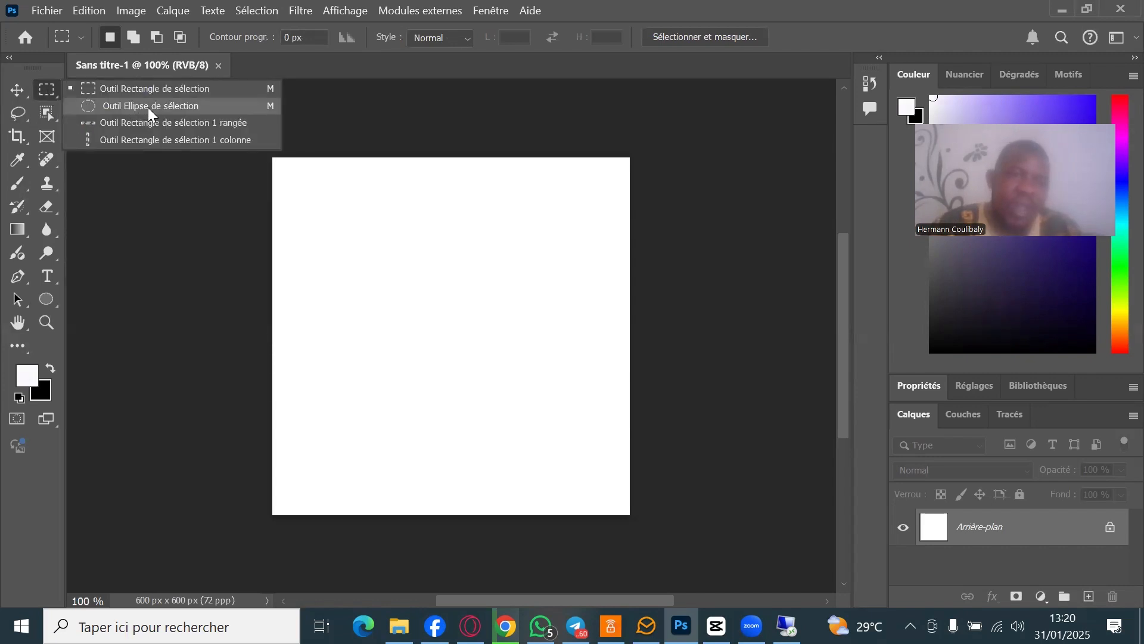
left_click(48, 91)
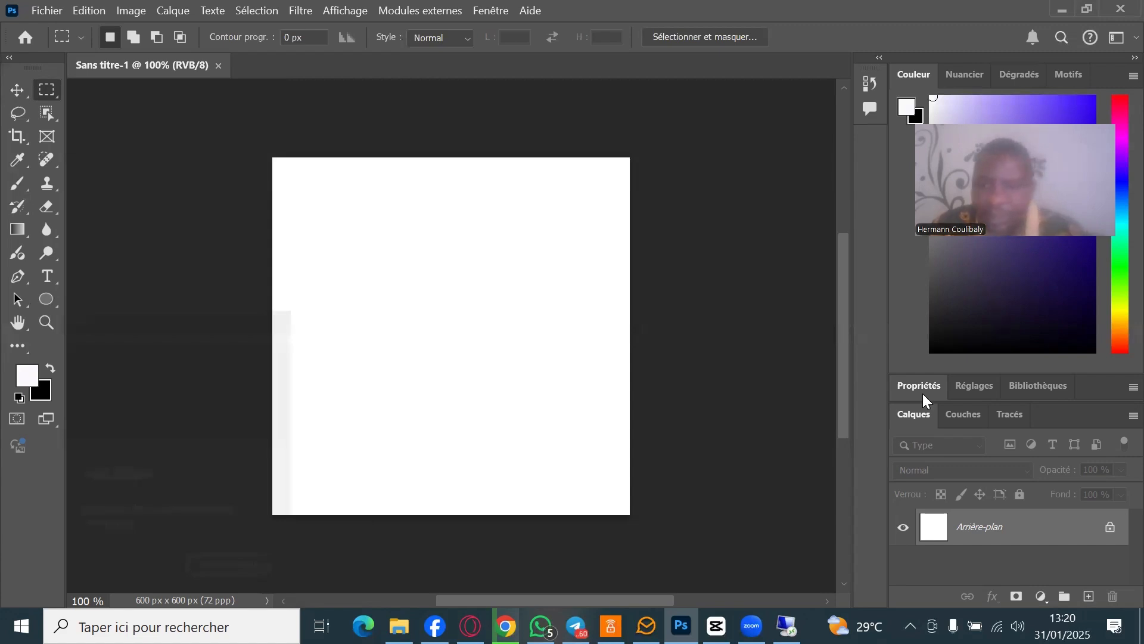
- Open the three-babies photo from Downloads in Photoshop using Ouvrir avec
key("alt+Tab")
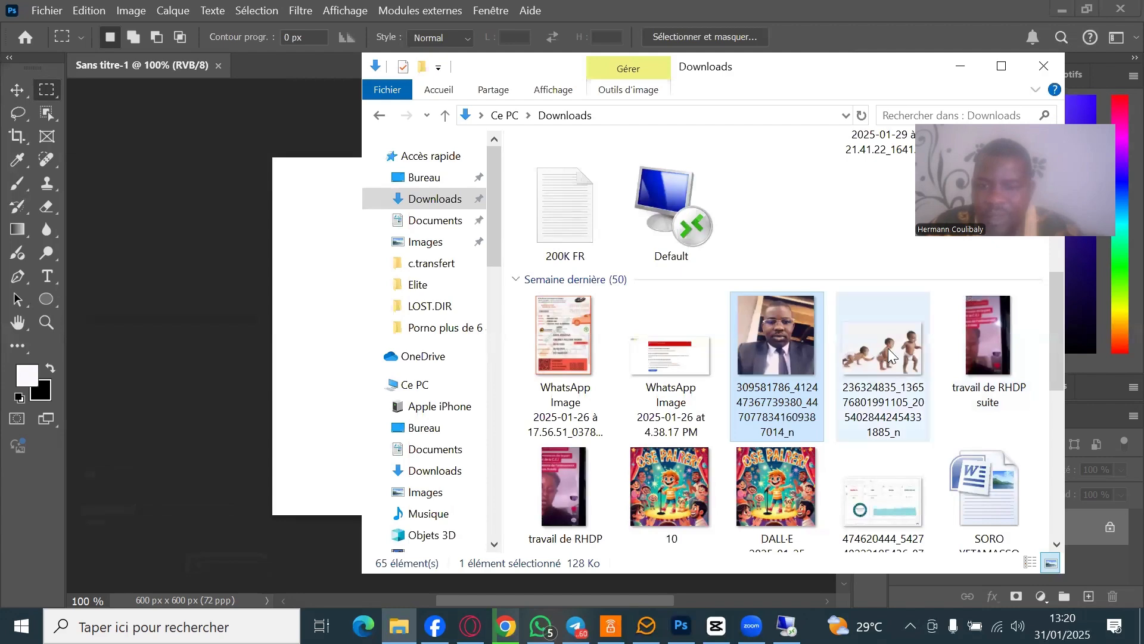
double_click(866, 351)
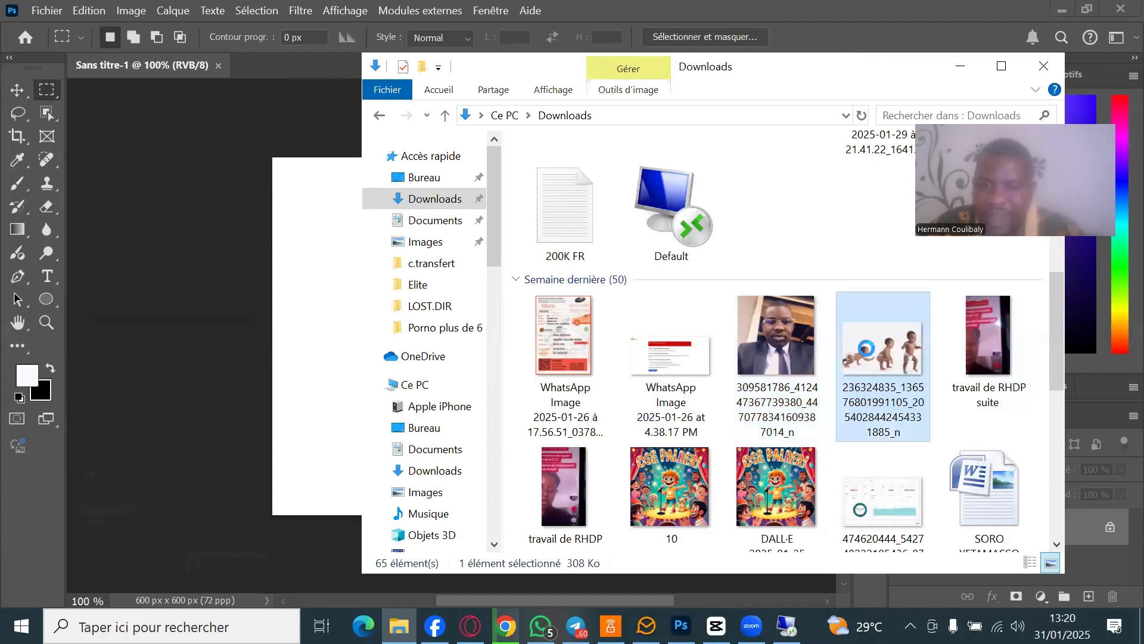
right_click(867, 351)
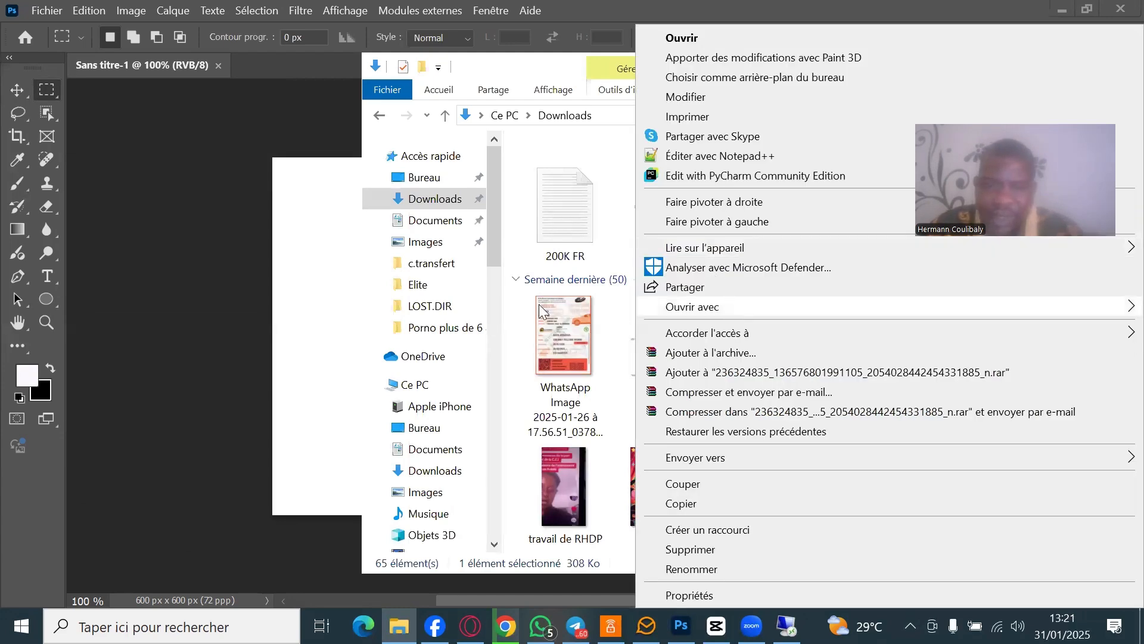
left_click(517, 306)
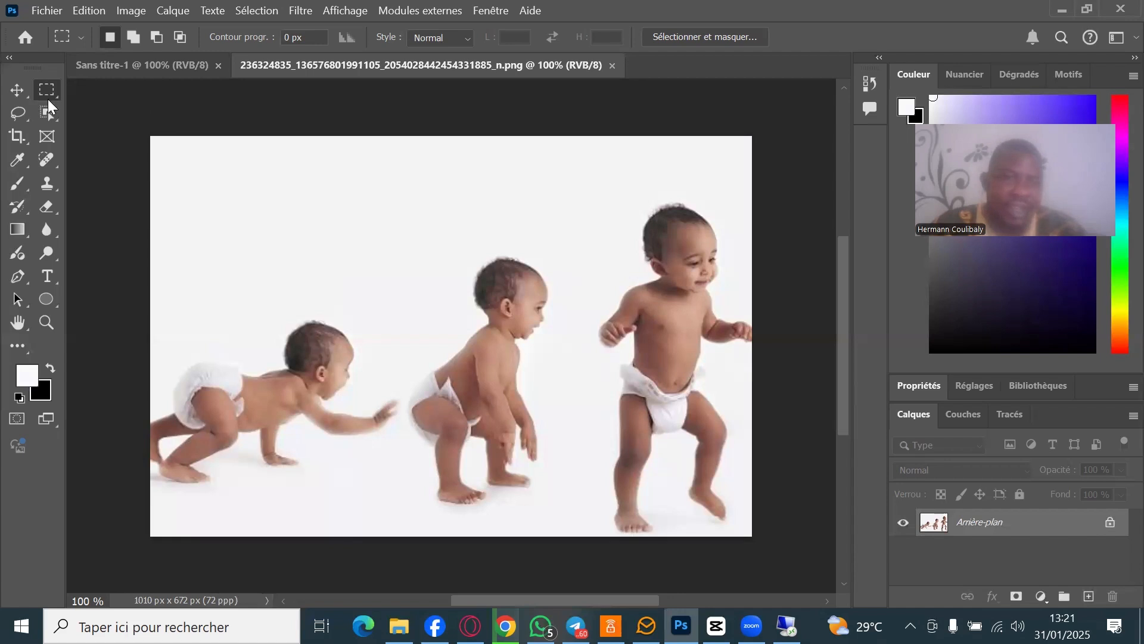
- Select the right baby's head with a circular ellipse selection and paste it onto the card as Calque 1
right_click(43, 90)
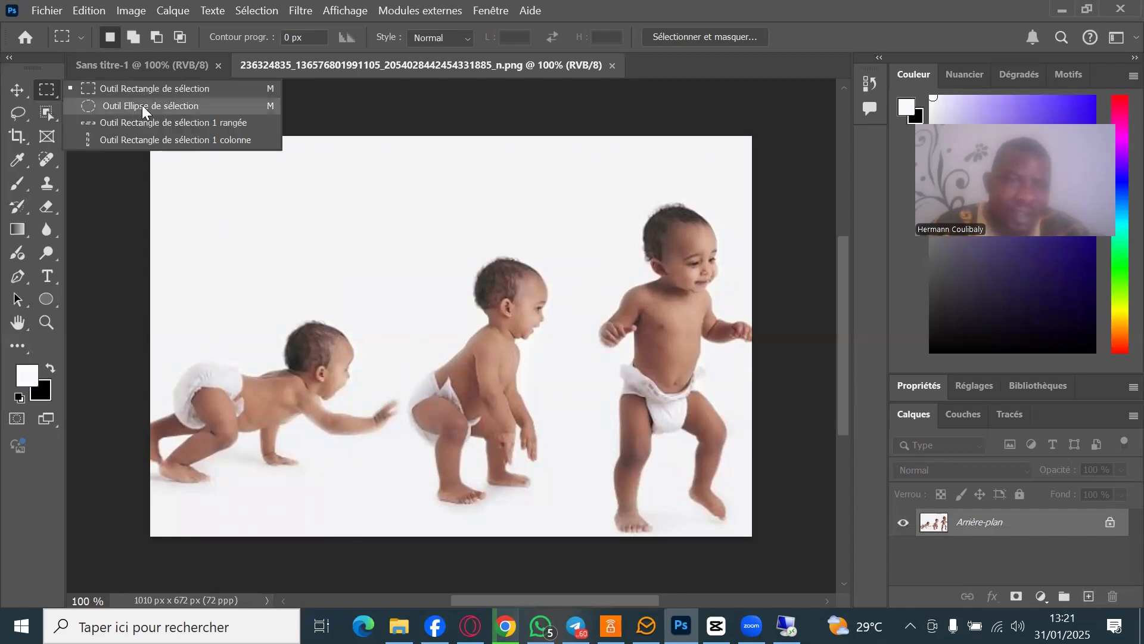
left_click(142, 106)
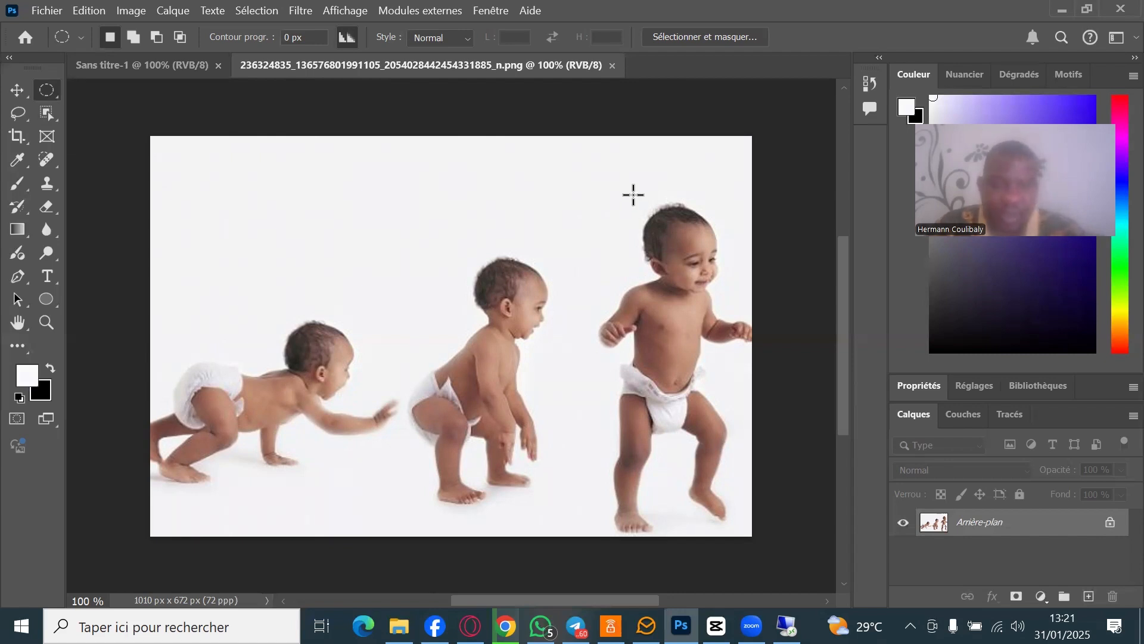
left_click_drag(632, 195, 742, 299)
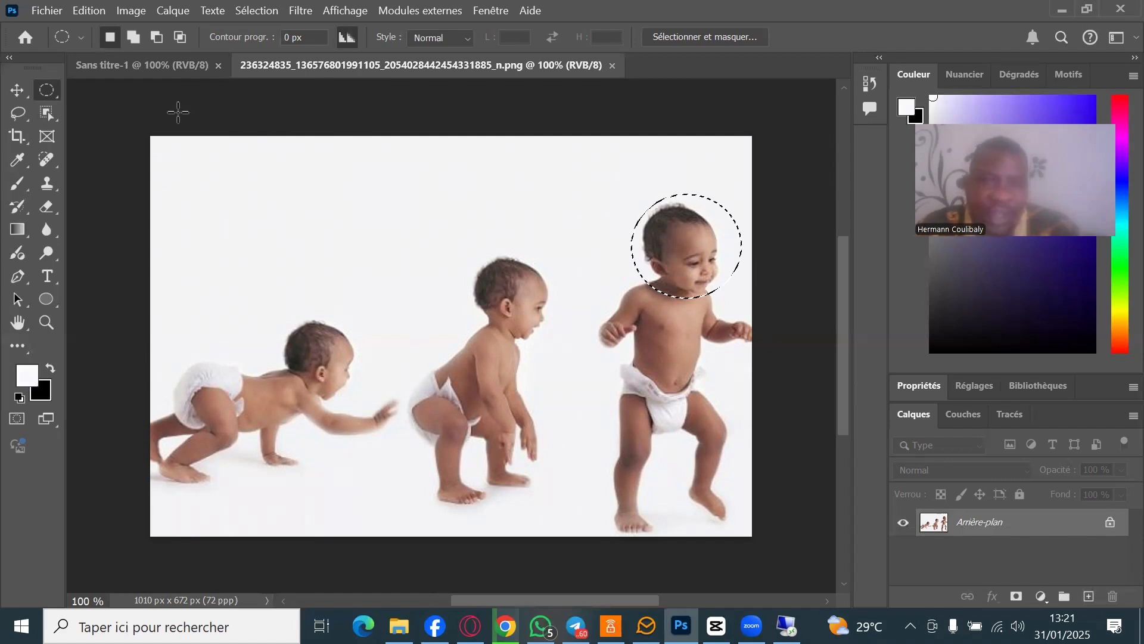
left_click(17, 93)
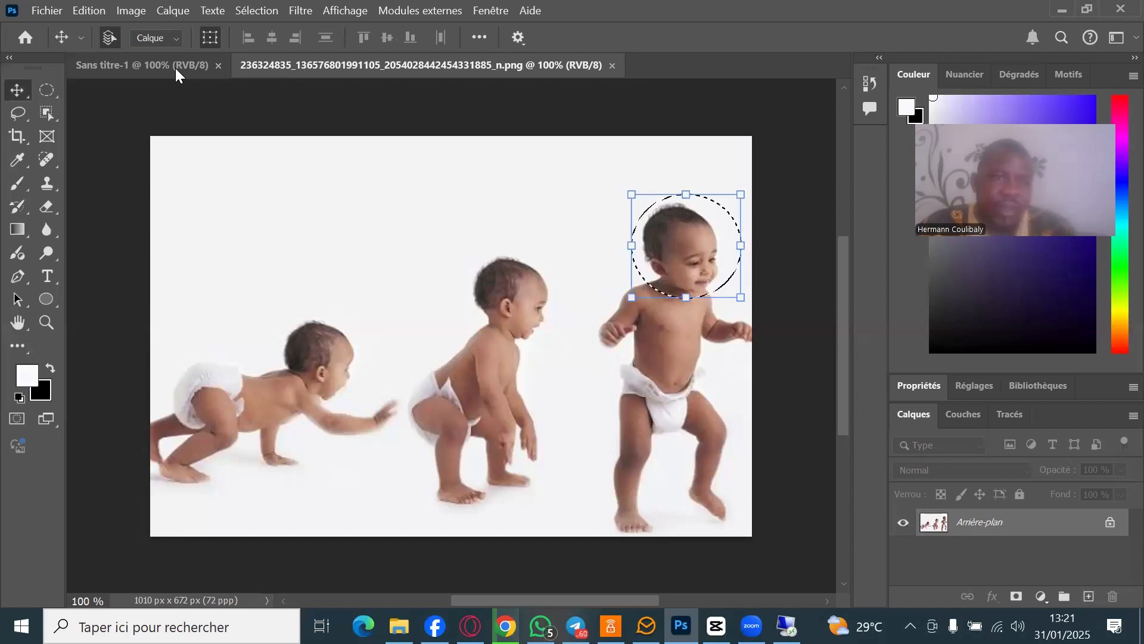
key("ctrl+v")
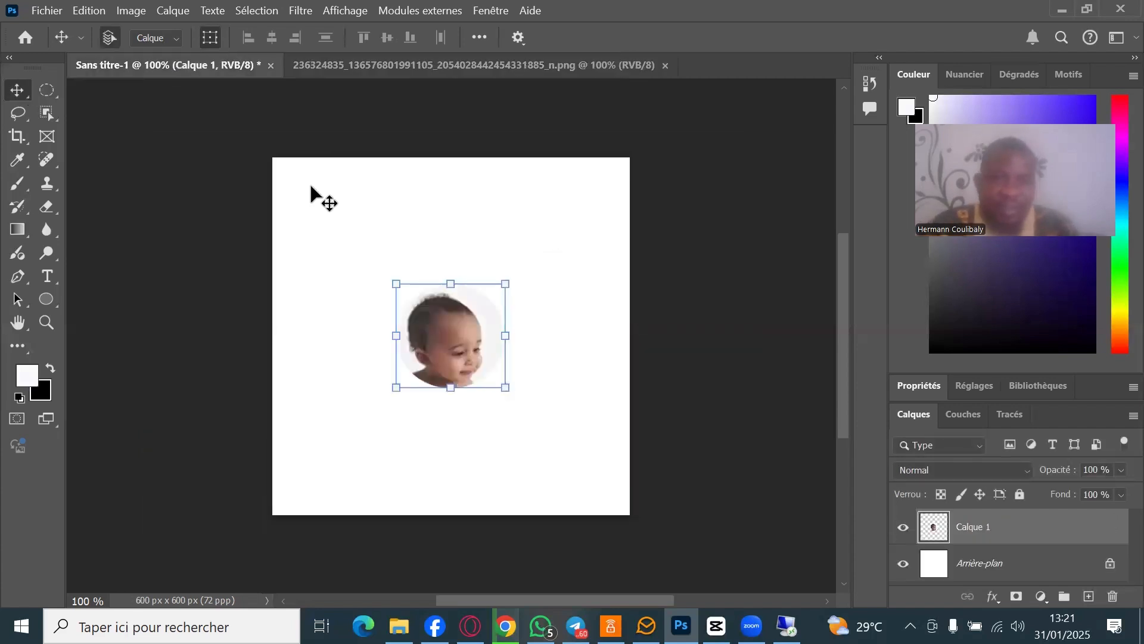
left_click(638, 209)
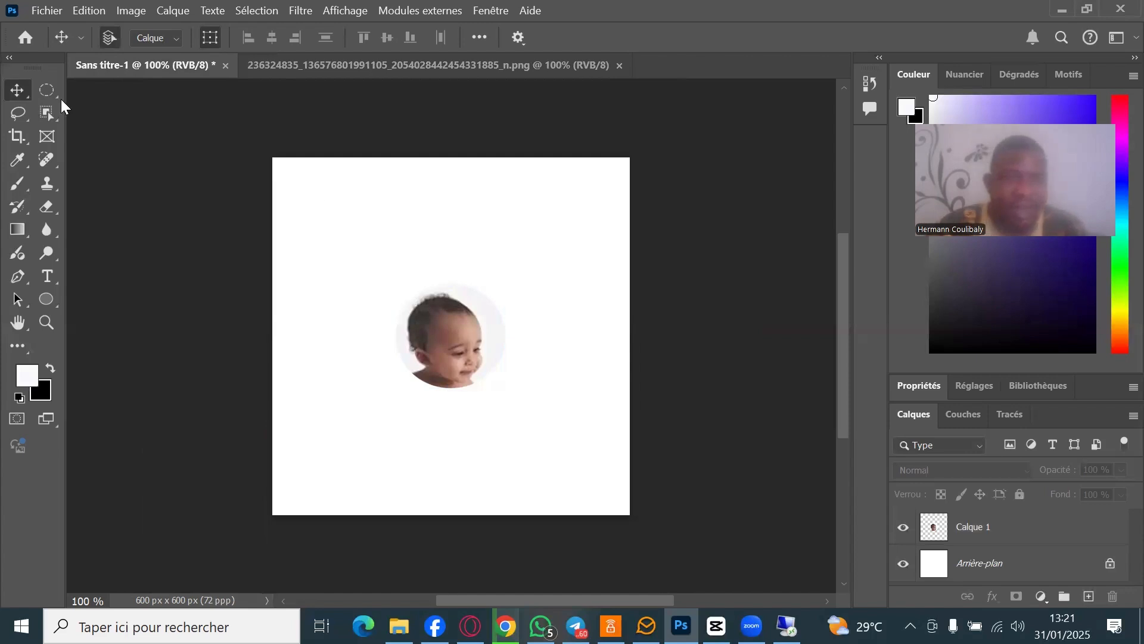
- Move the circular baby portrait layer higher on the card
left_click_drag(53, 92, 141, 92)
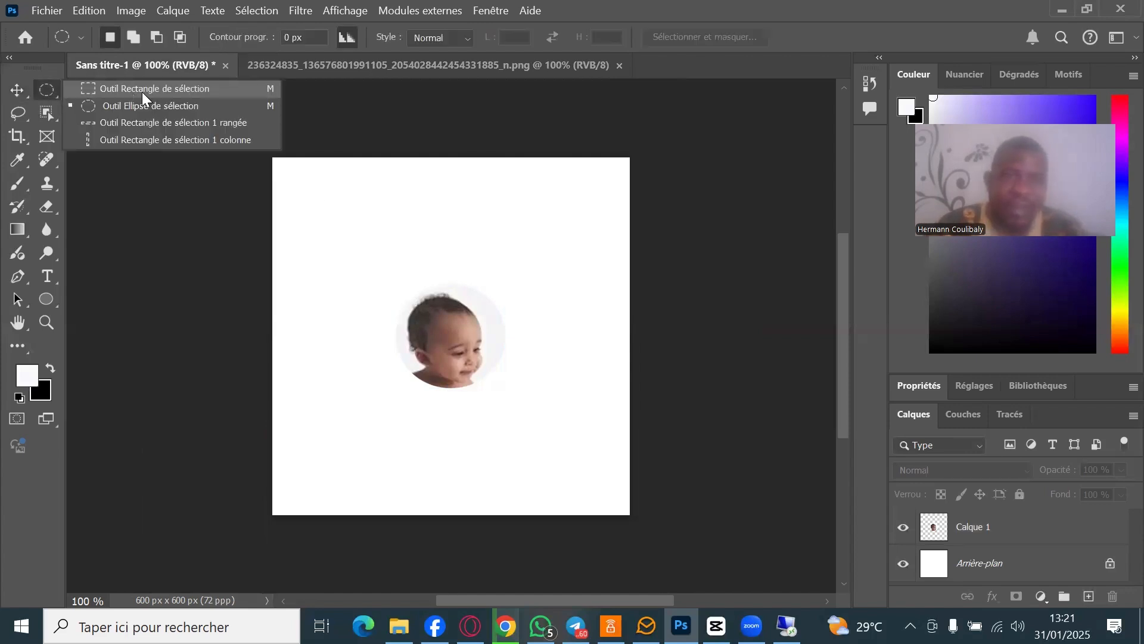
left_click(18, 89)
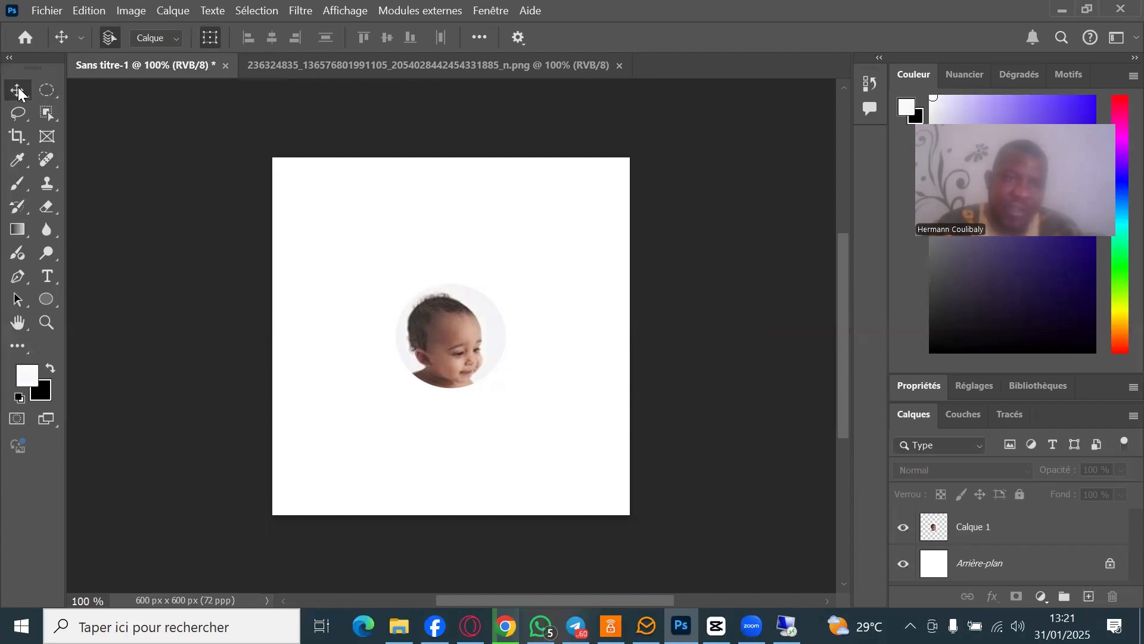
left_click(427, 315)
left_click_drag(498, 376, 431, 259)
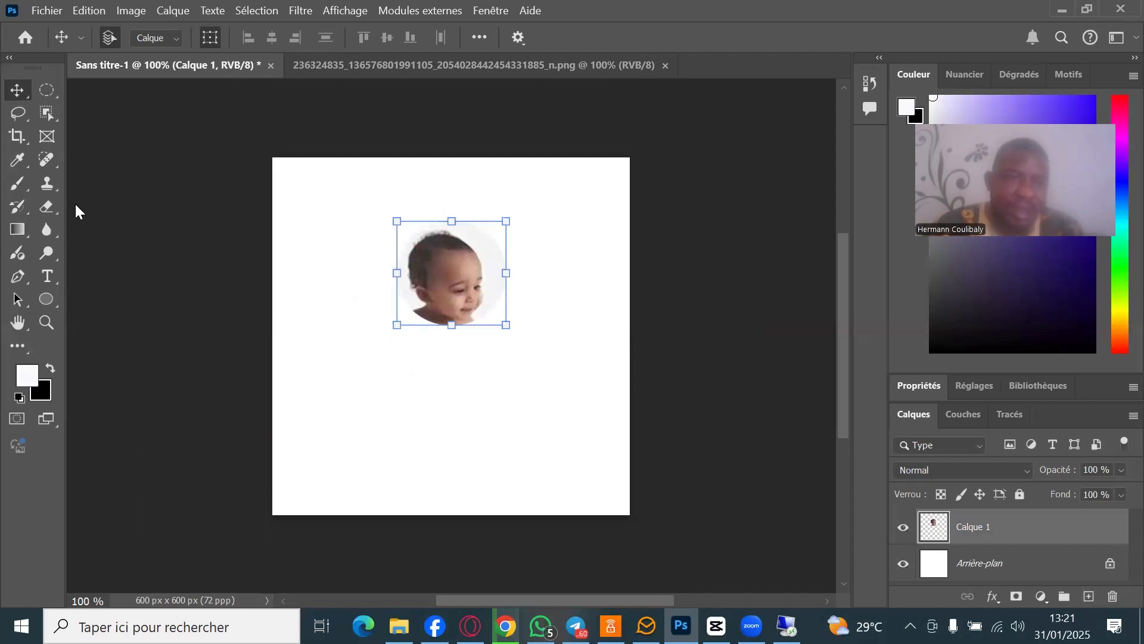
- Lasso the right baby's head, drag it onto the card, then delete the head layers
left_click(21, 114)
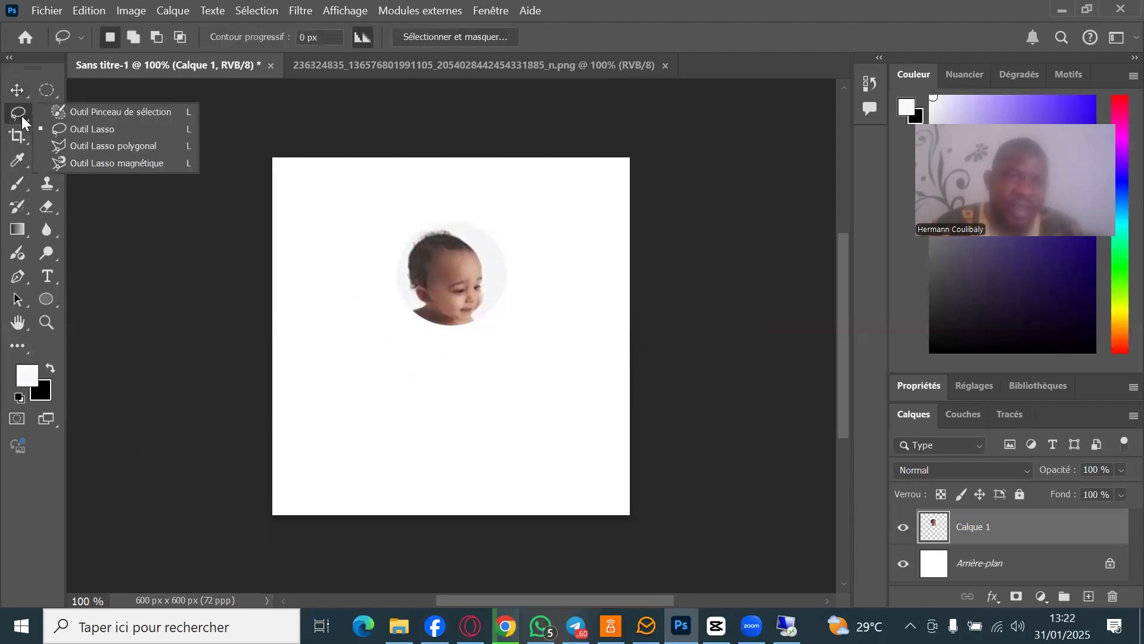
left_click(450, 63)
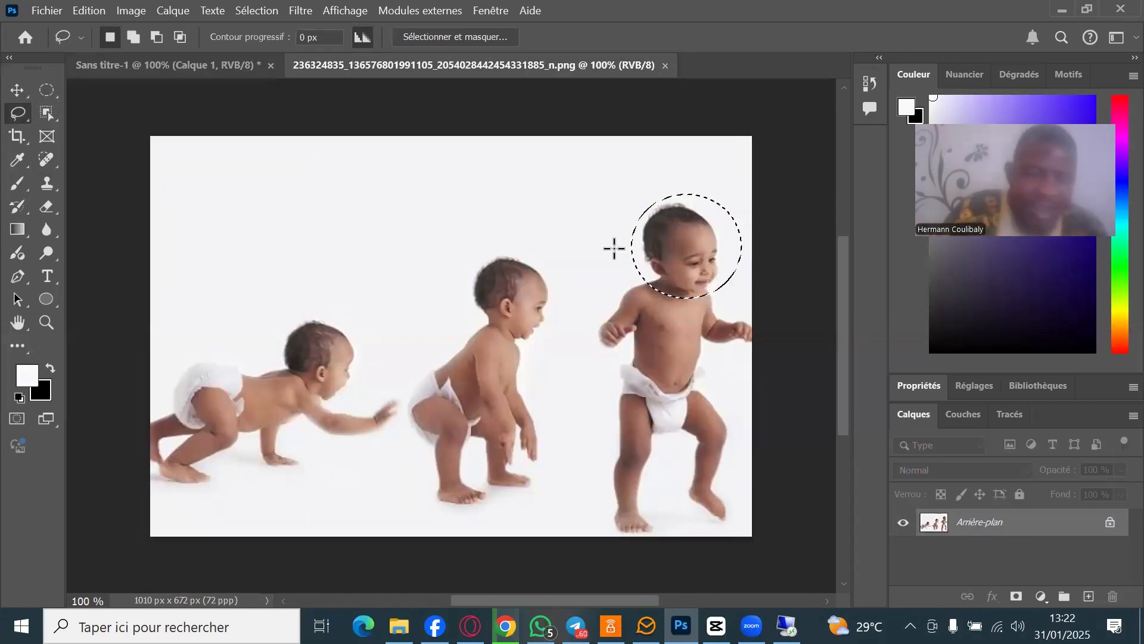
left_click(614, 248)
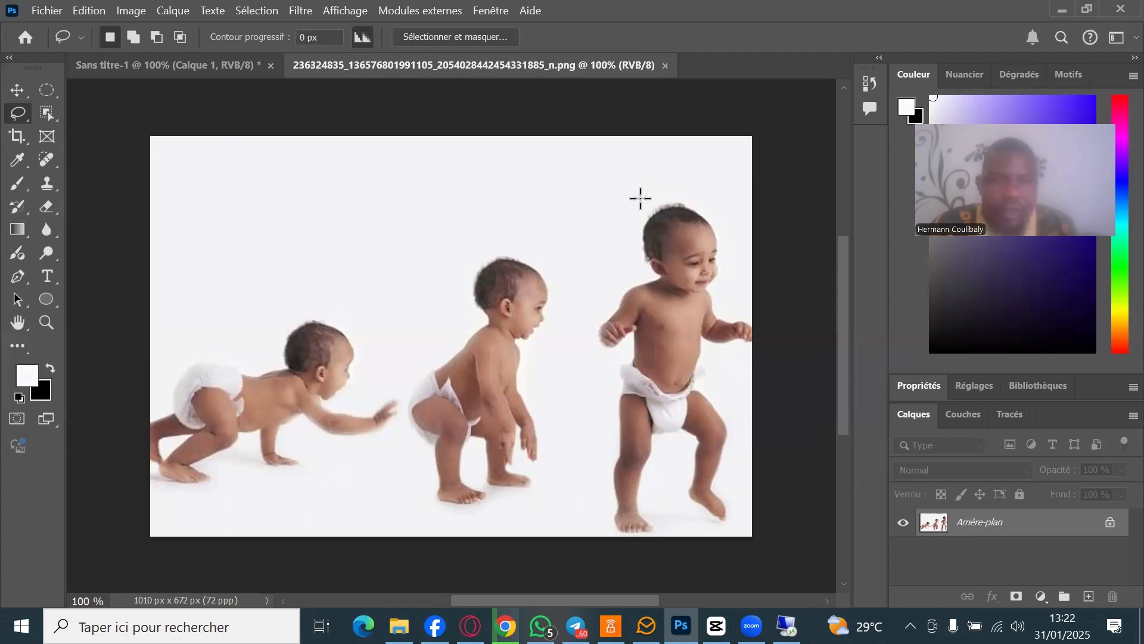
left_click_drag(653, 185, 685, 196)
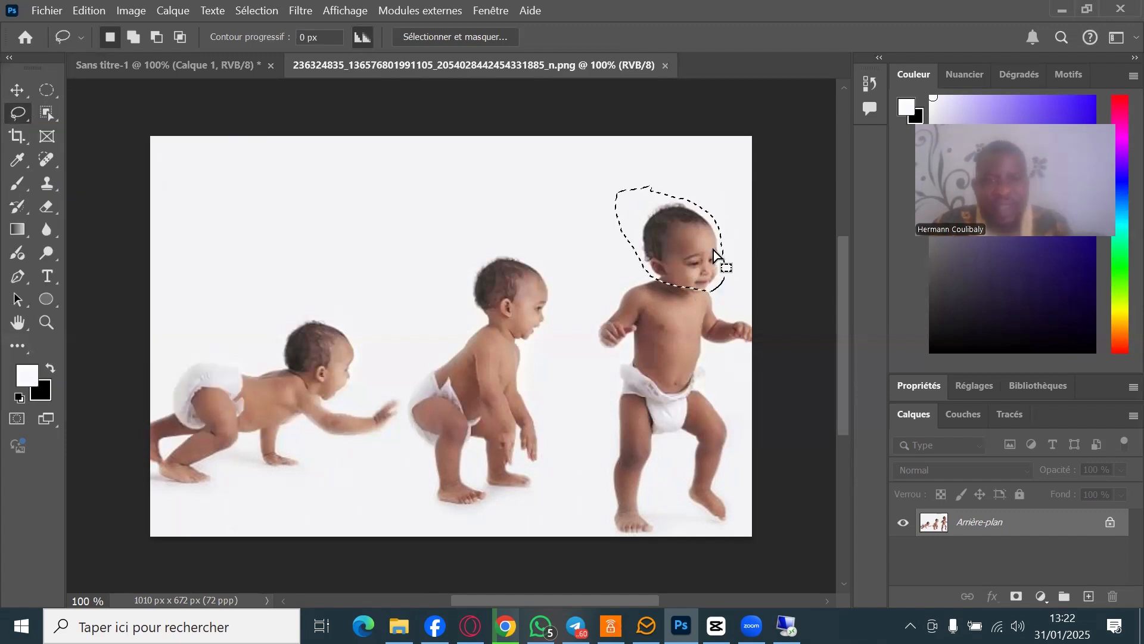
left_click(16, 90)
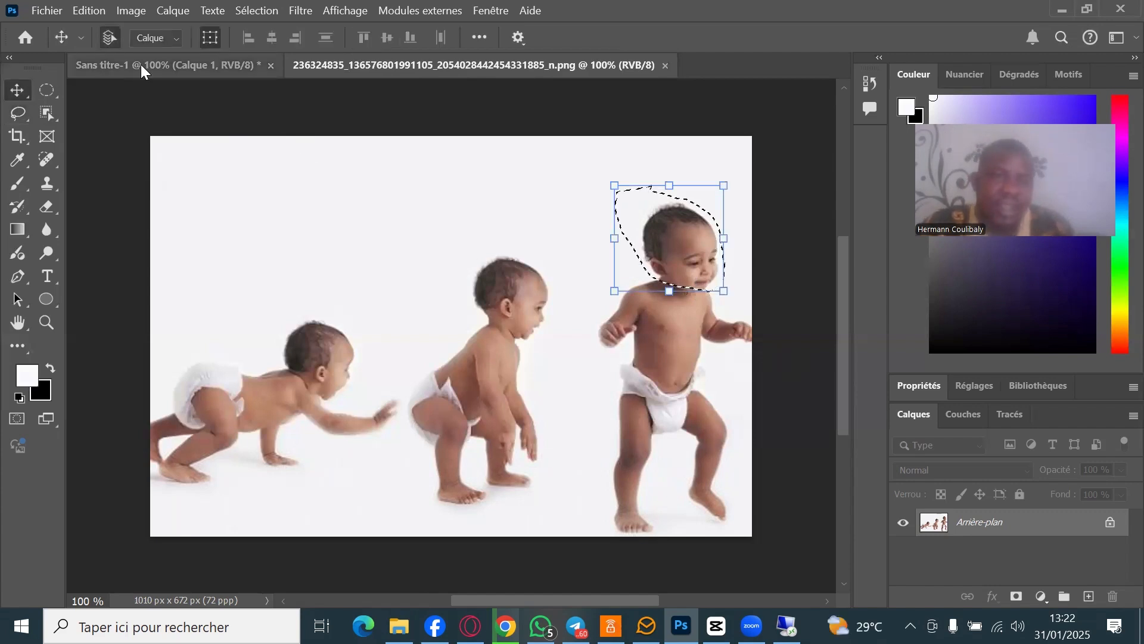
left_click_drag(547, 488, 466, 331)
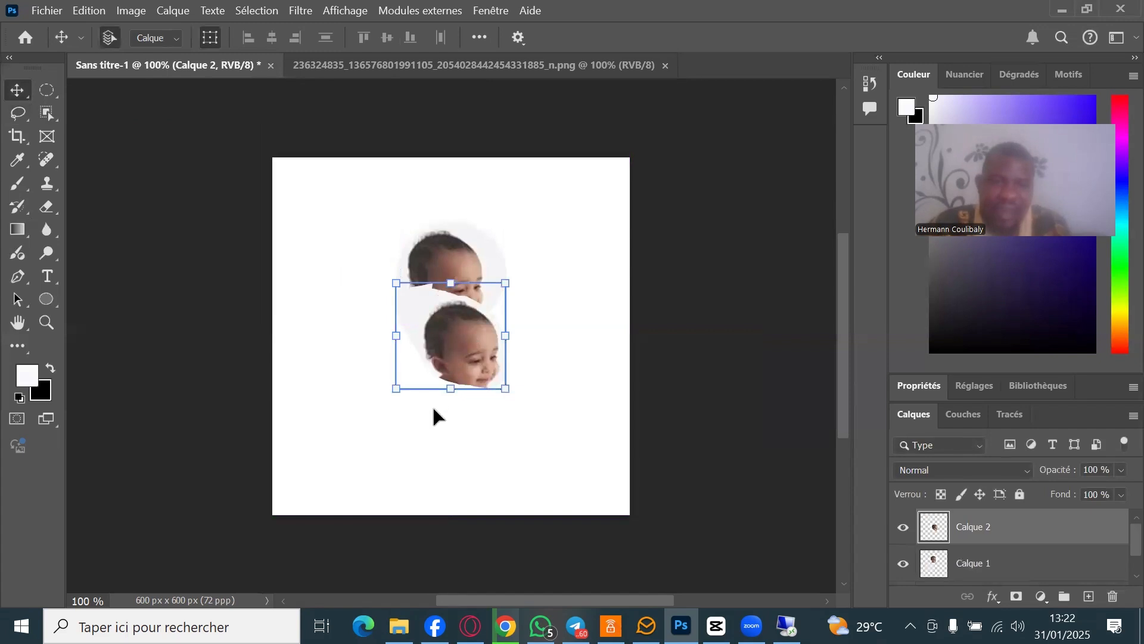
left_click_drag(483, 374, 452, 442)
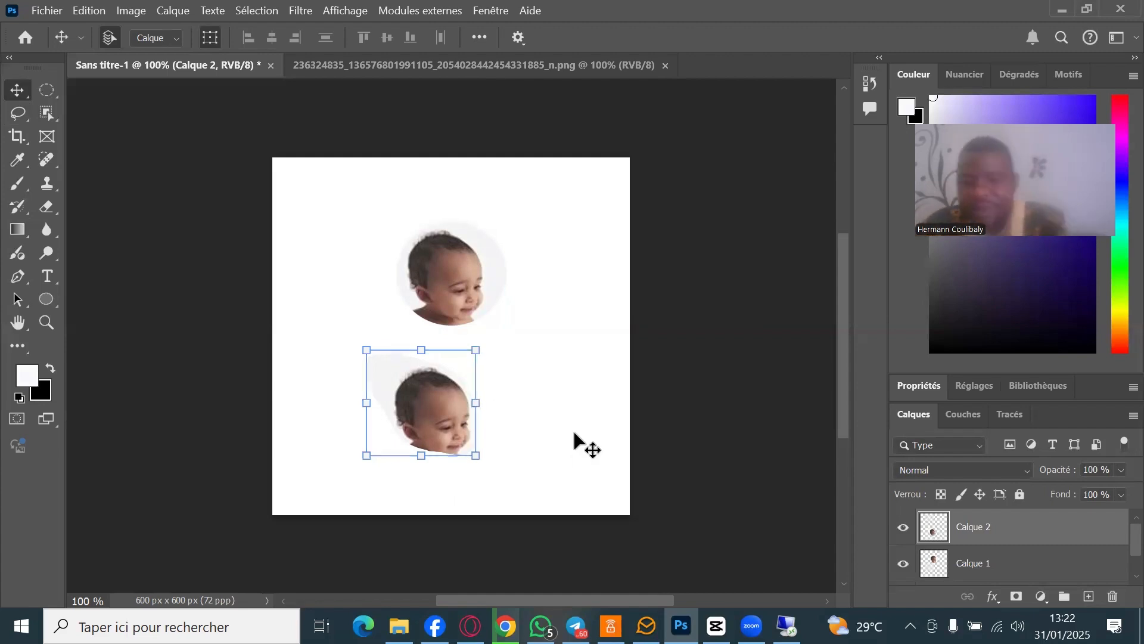
key("Delete")
key("Delete")
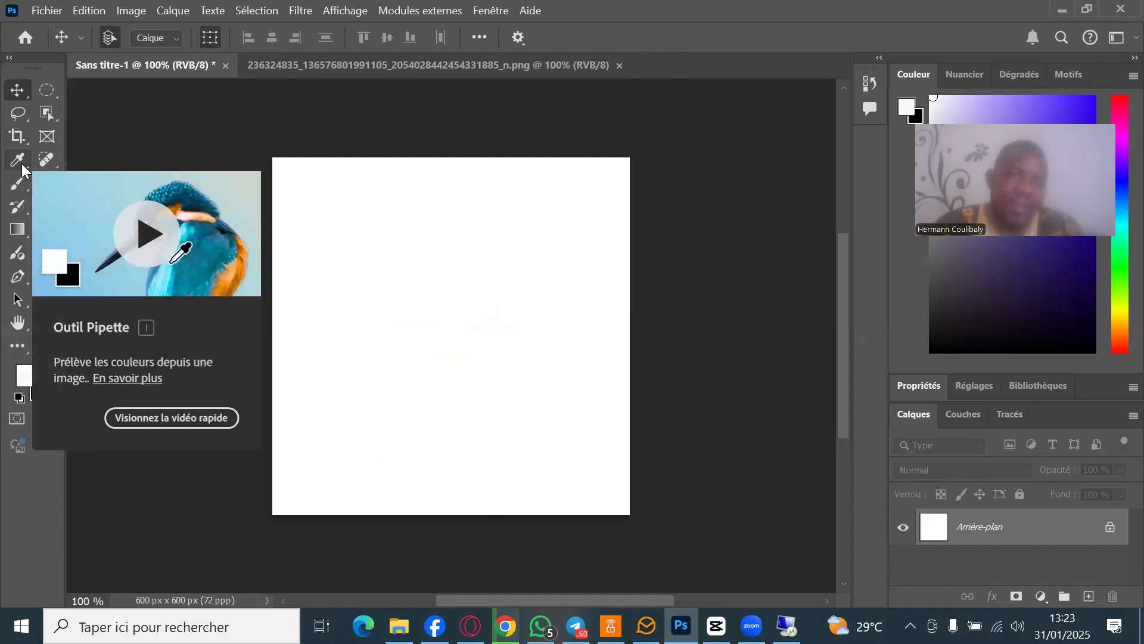
- Sample the dark brown of the middle baby's hair as the foreground colour with the Eyedropper
left_click(19, 161)
left_click(89, 163)
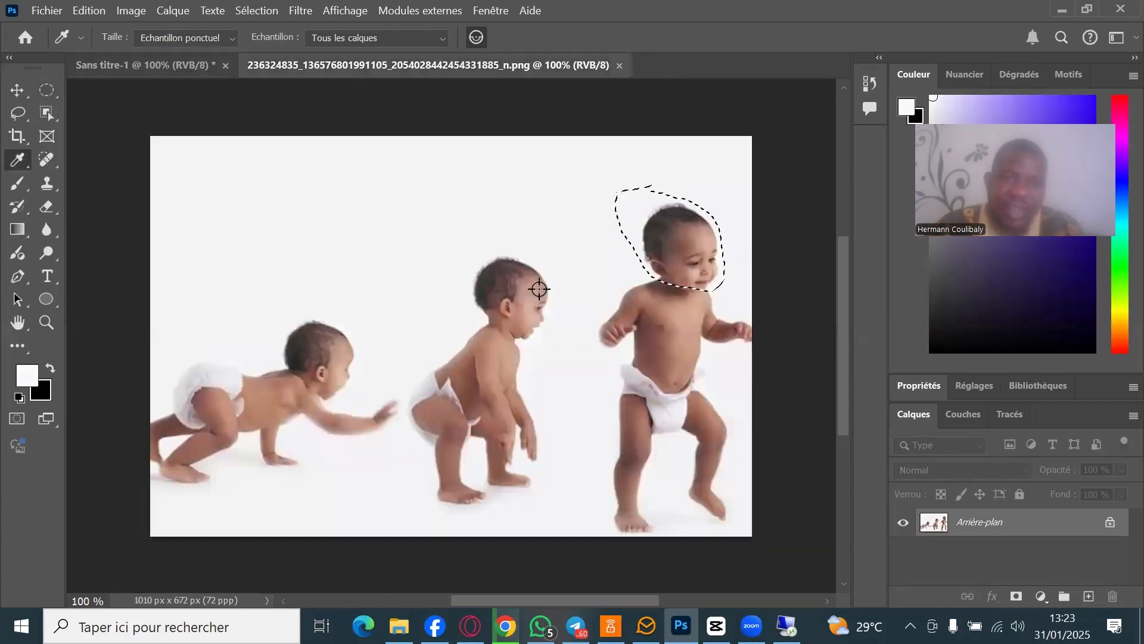
left_click(366, 71)
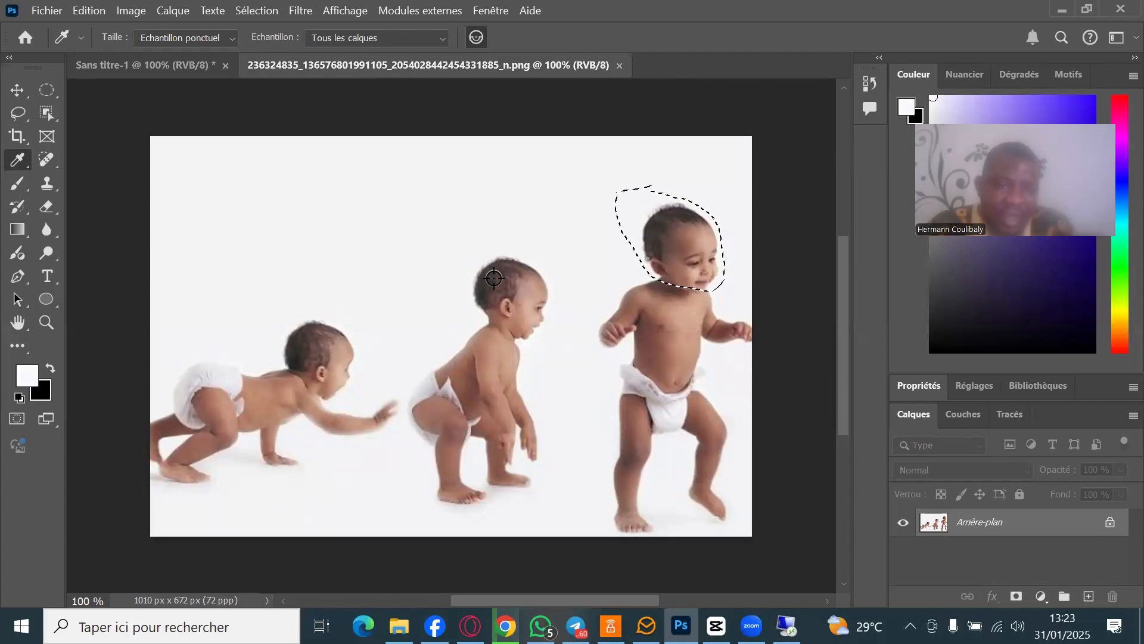
mouse_move(494, 278)
left_mouse_down()
mouse_move(503, 326)
mouse_move(501, 296)
left_mouse_up()
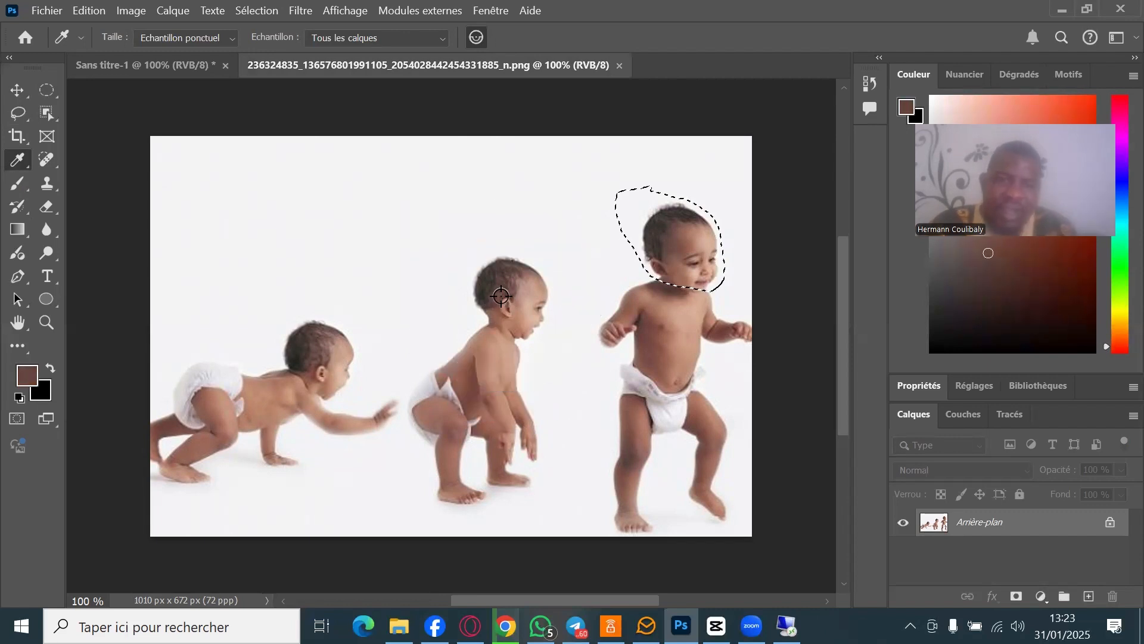
- Paint a brown horizontal stroke and a long looping stroke across the Sans titre-1 card
left_click(22, 178)
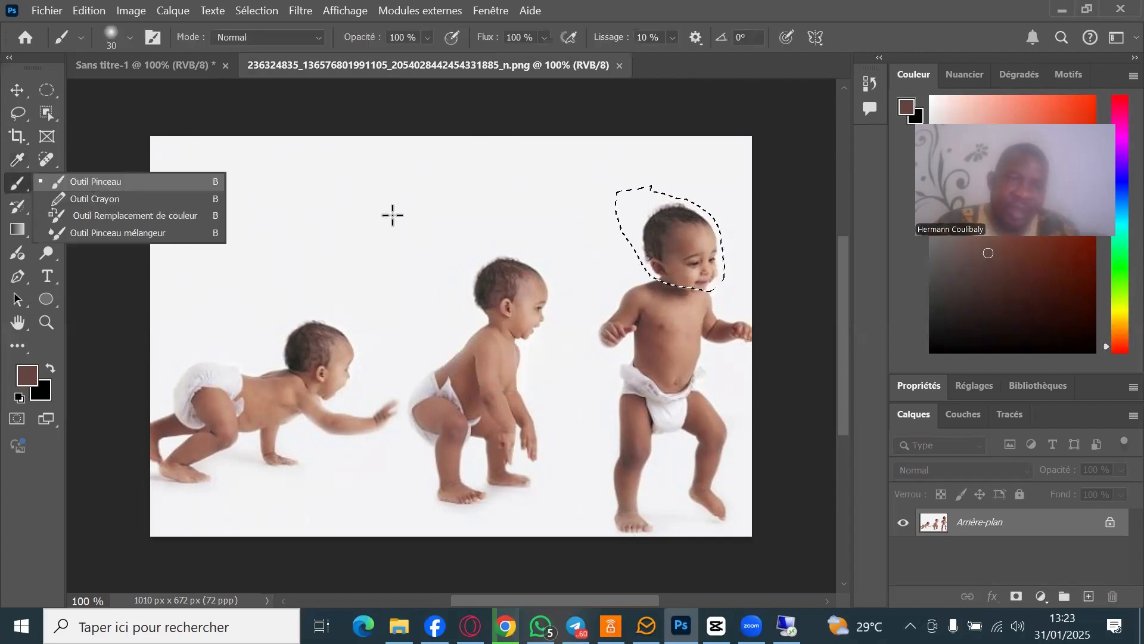
left_click(433, 232)
left_click(374, 223)
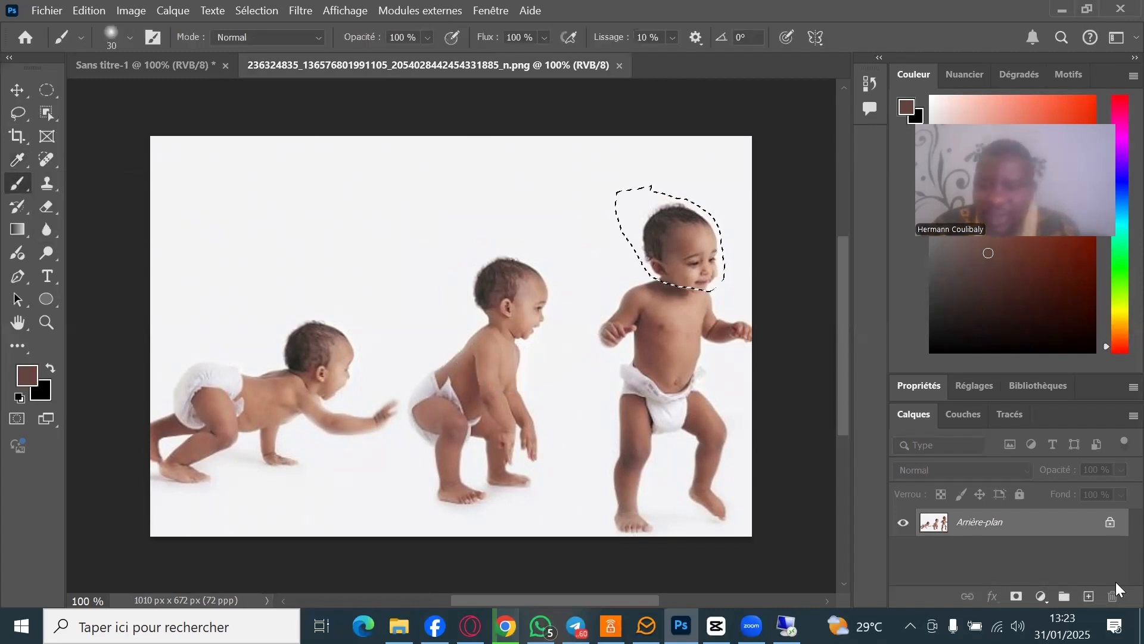
left_click(164, 67)
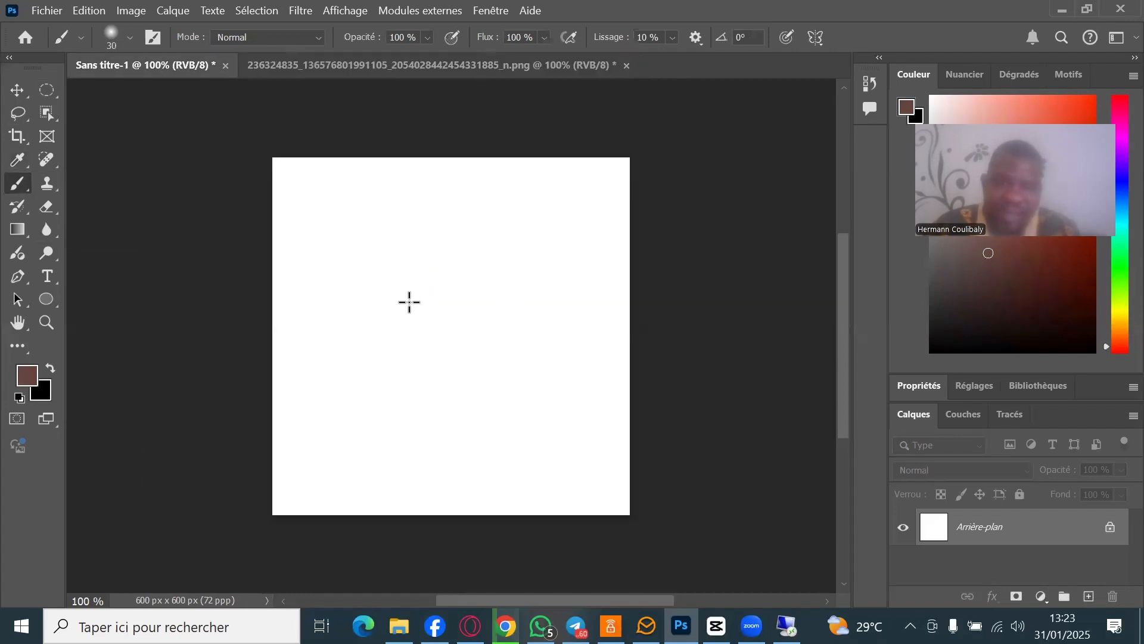
left_click_drag(410, 302, 417, 295)
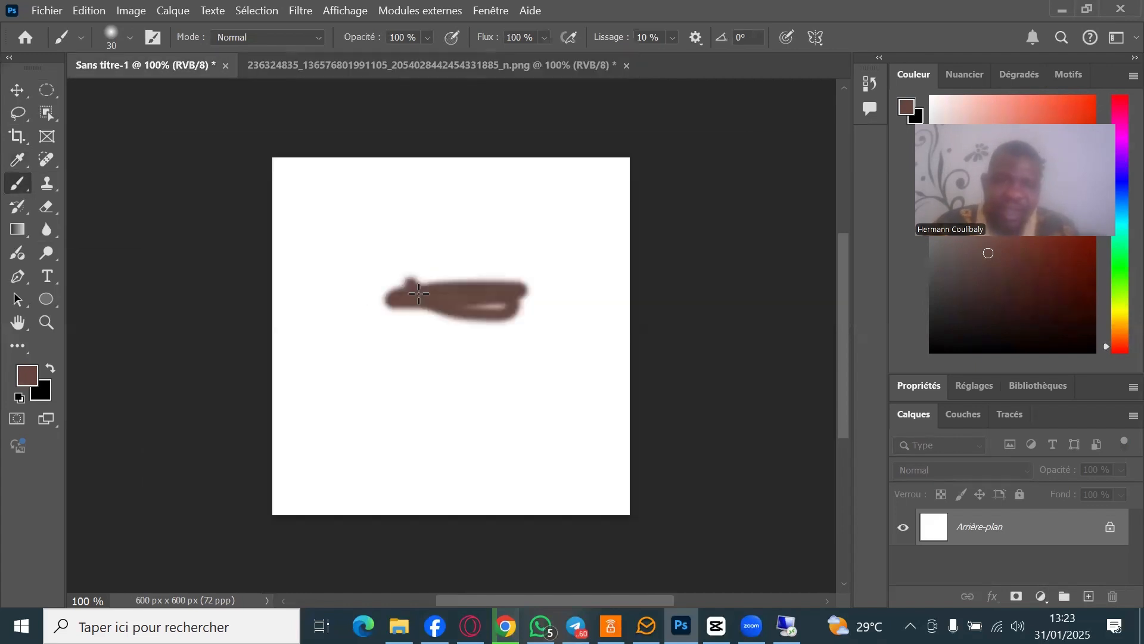
left_click_drag(518, 292, 420, 385)
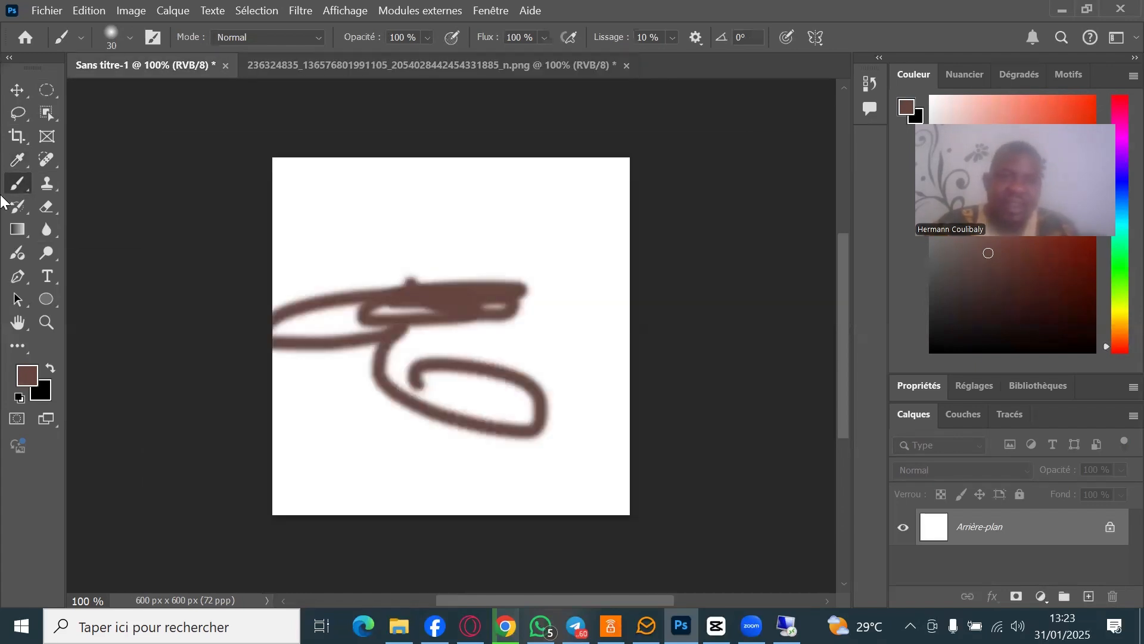
left_click(27, 166)
left_click(28, 377)
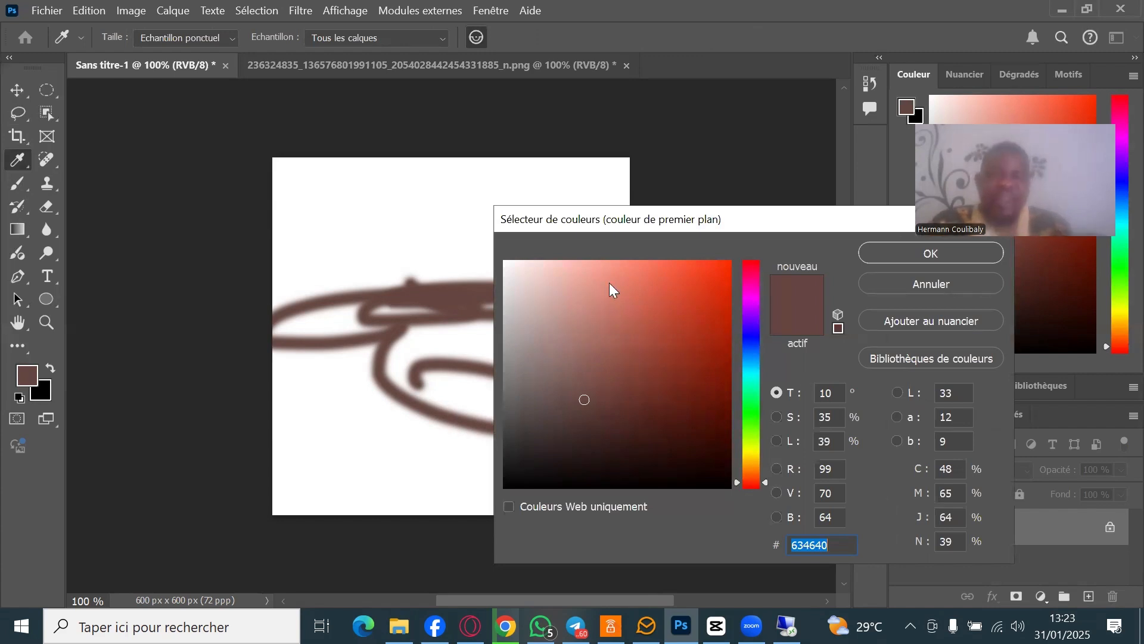
key("Return")
left_click(17, 183)
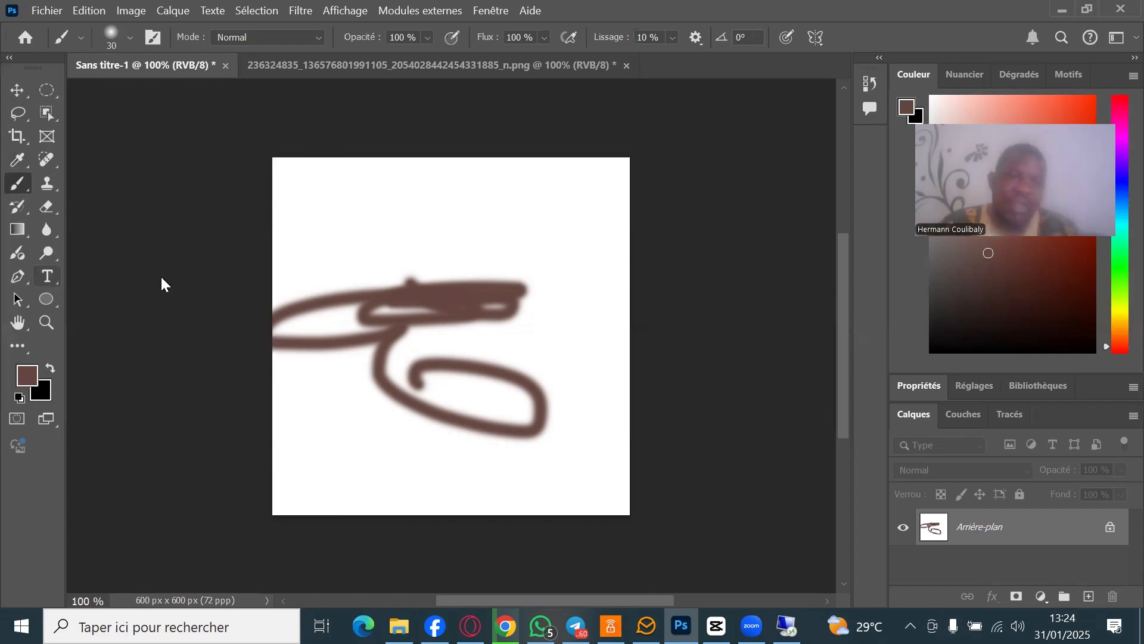
left_click(47, 276)
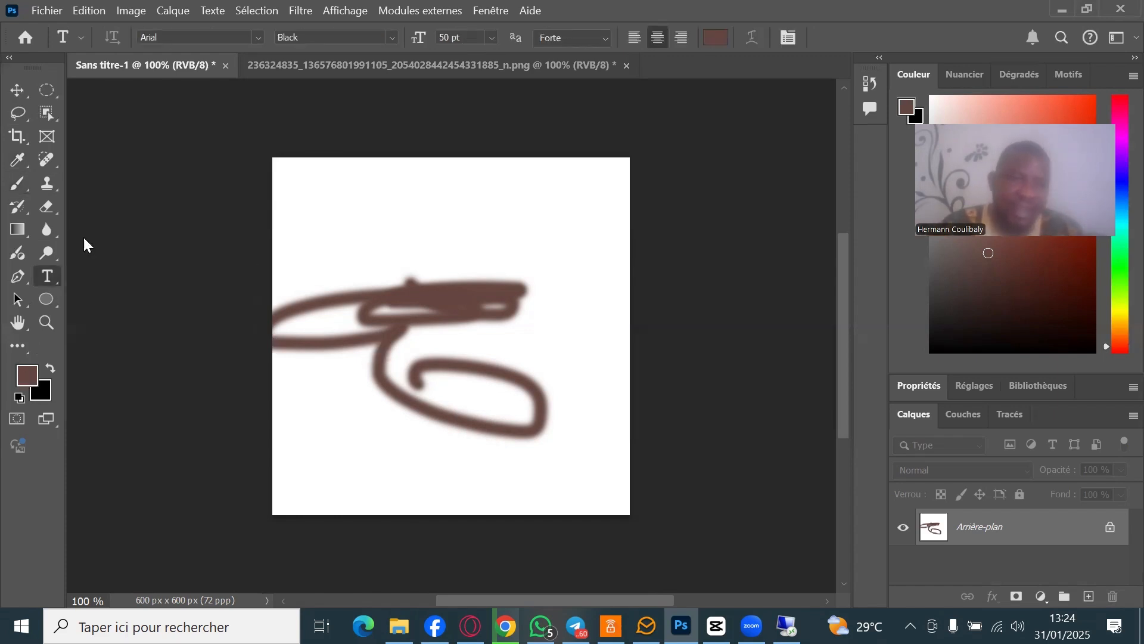
- Type 'COULIBALY' near the top of the card, left-aligned, and commit it
left_click(298, 196)
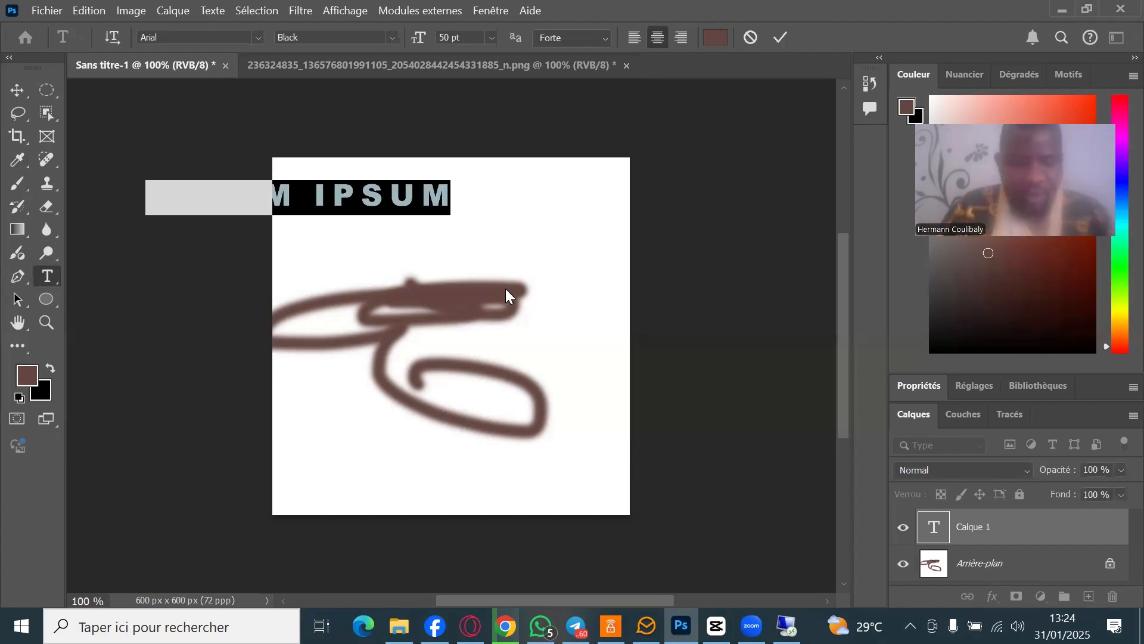
type("COULIBALY")
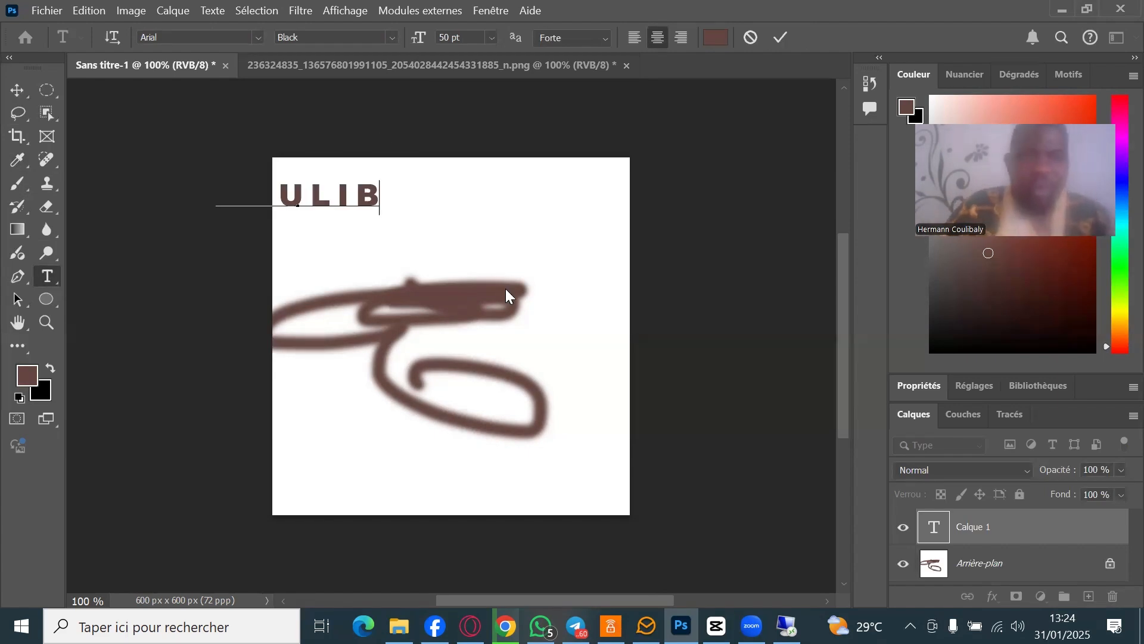
key("ctrl+a")
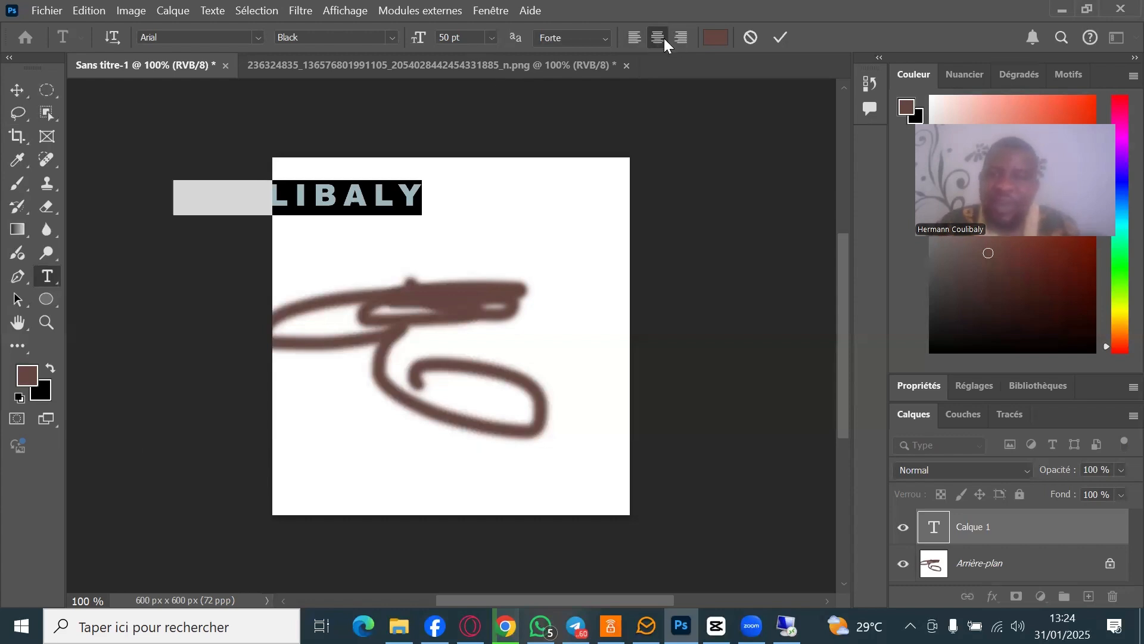
left_click(633, 36)
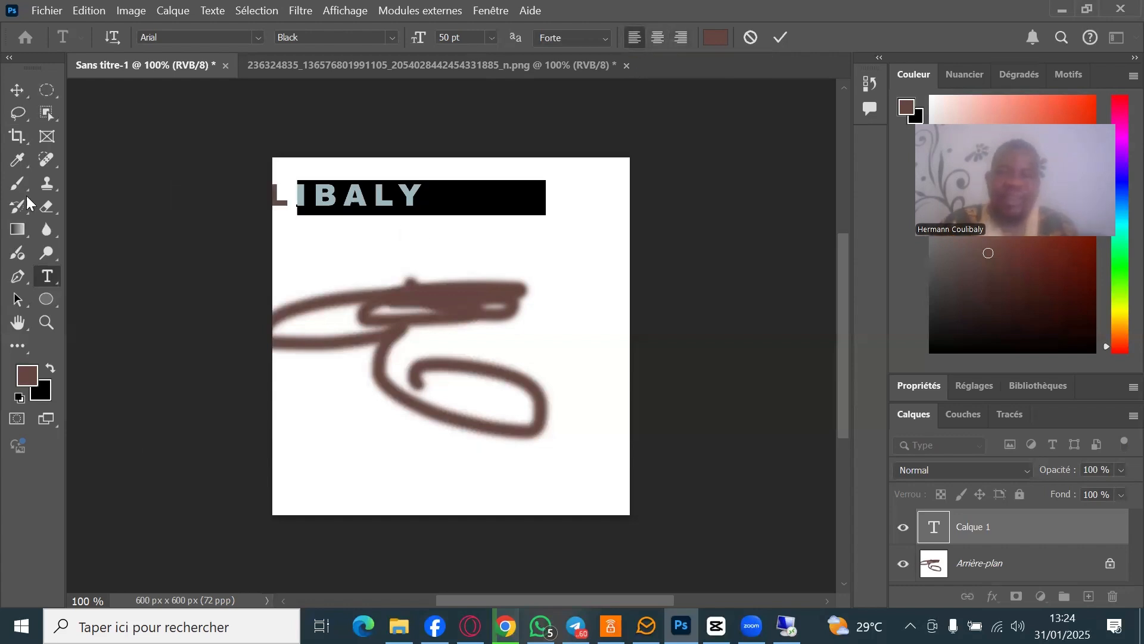
left_click(15, 87)
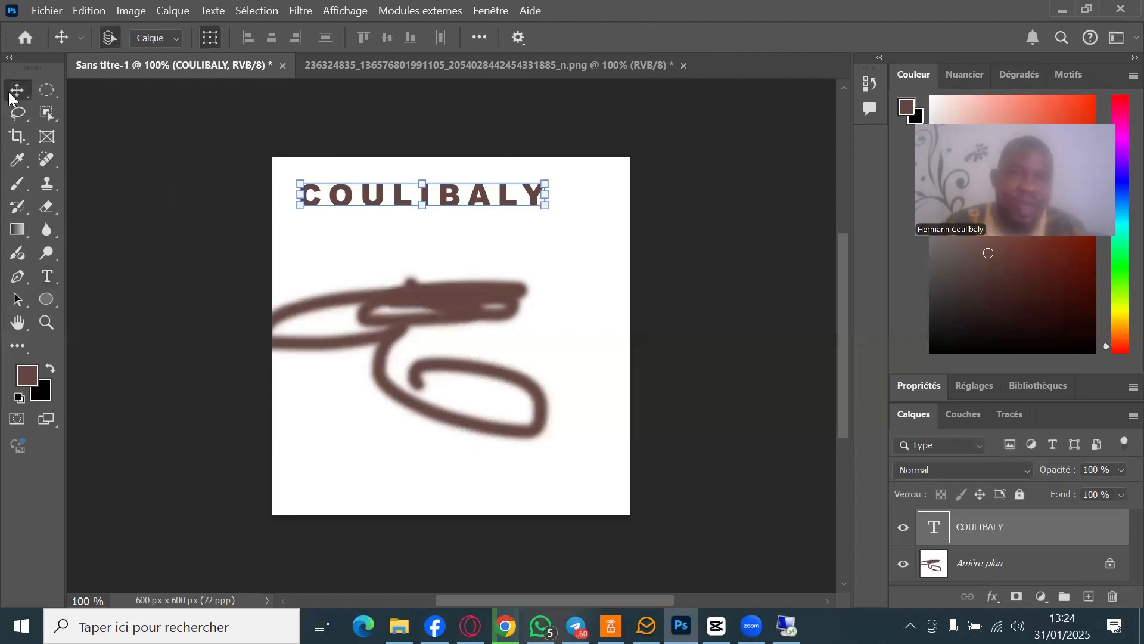
- Reopen the COULIBALY text with the Type tool and select all of it
left_click(47, 276)
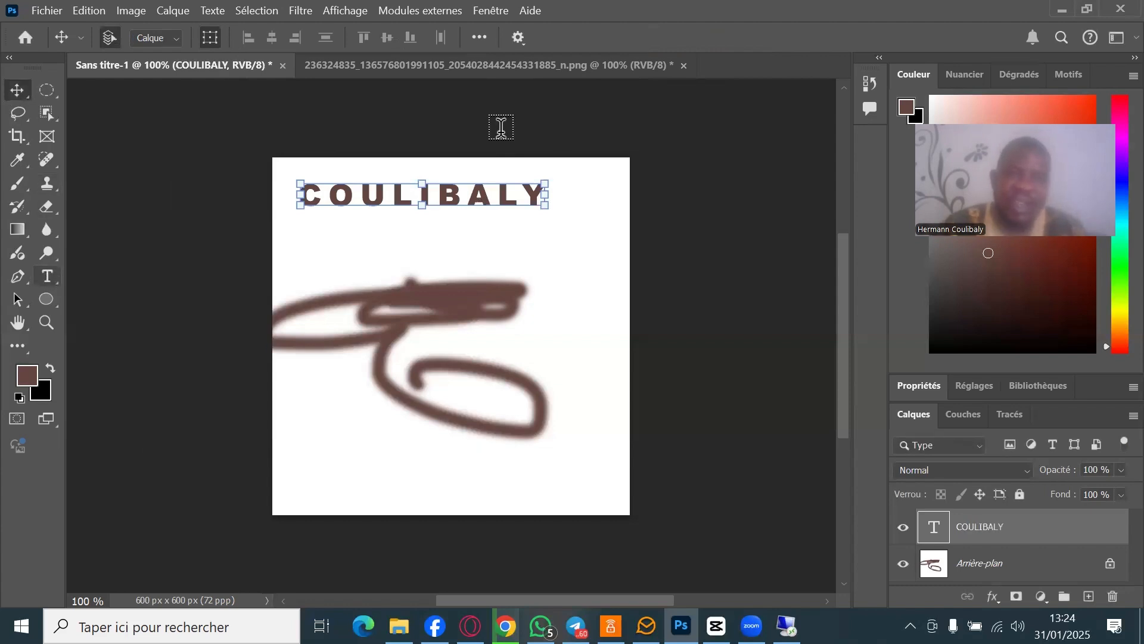
left_click(479, 194)
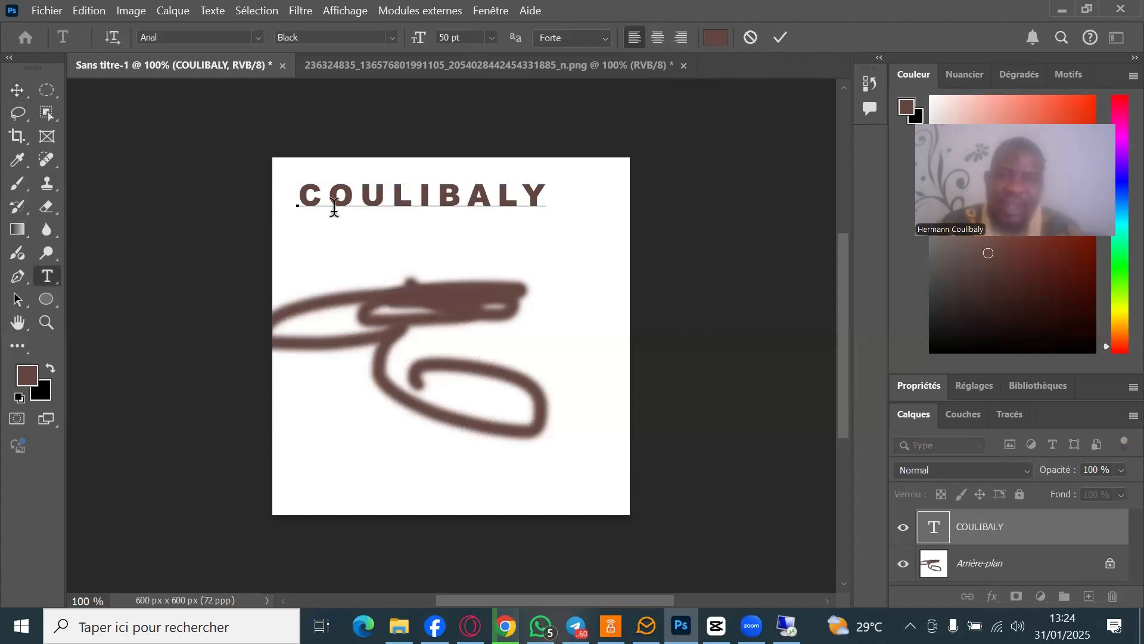
key("ctrl+a")
- Change the COULIBALY text colour to black 000000 and commit the edit
left_click(715, 38)
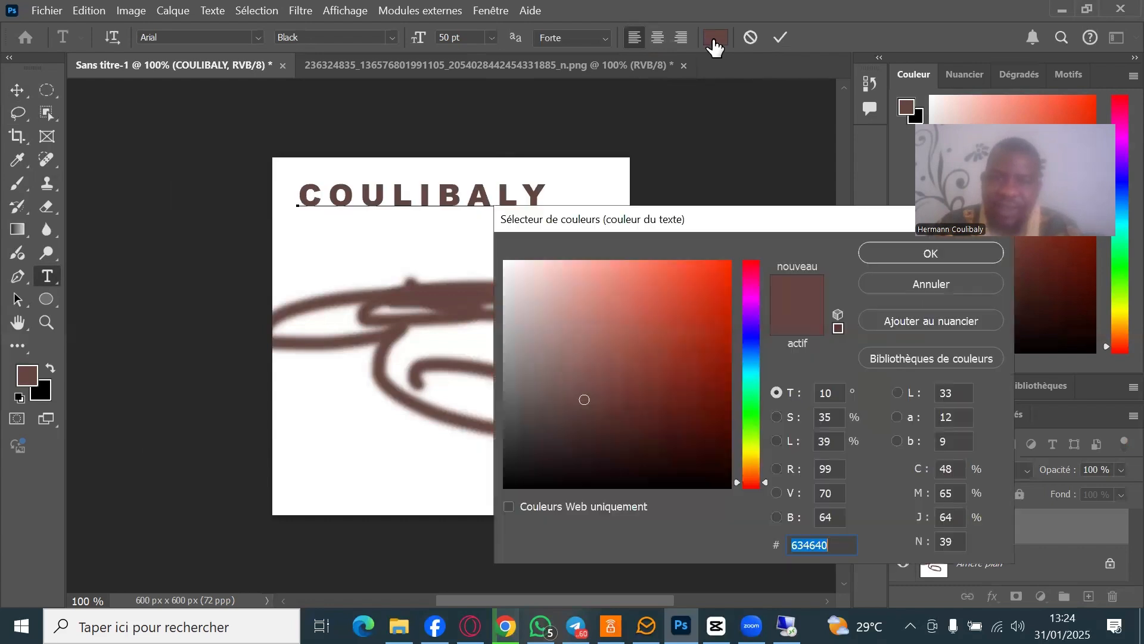
left_click(492, 481)
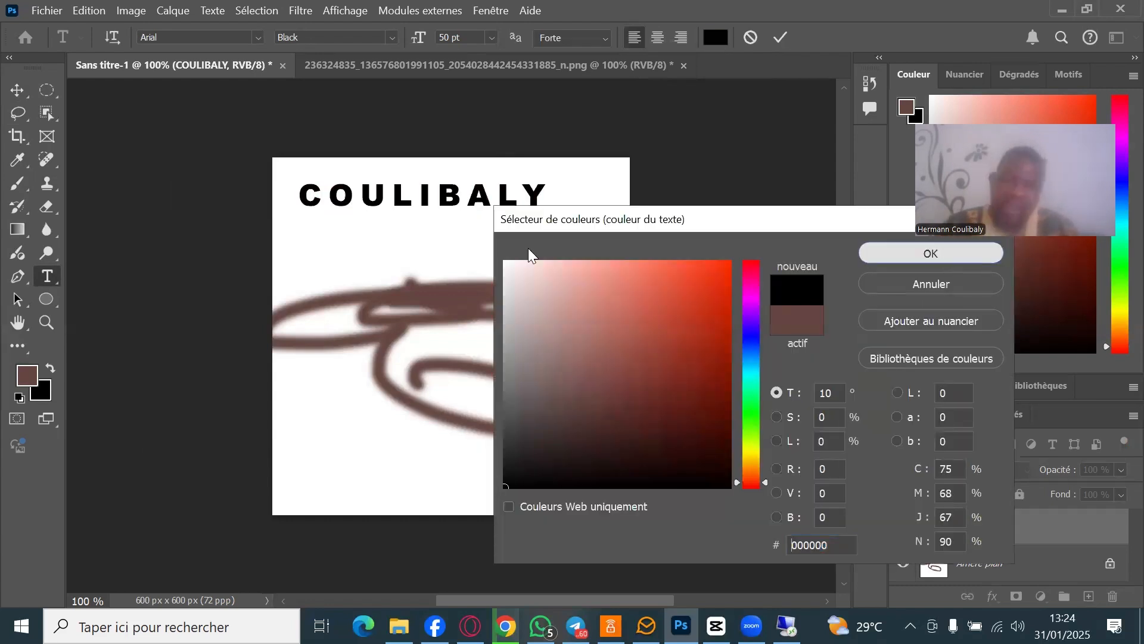
key("Return")
left_click(25, 93)
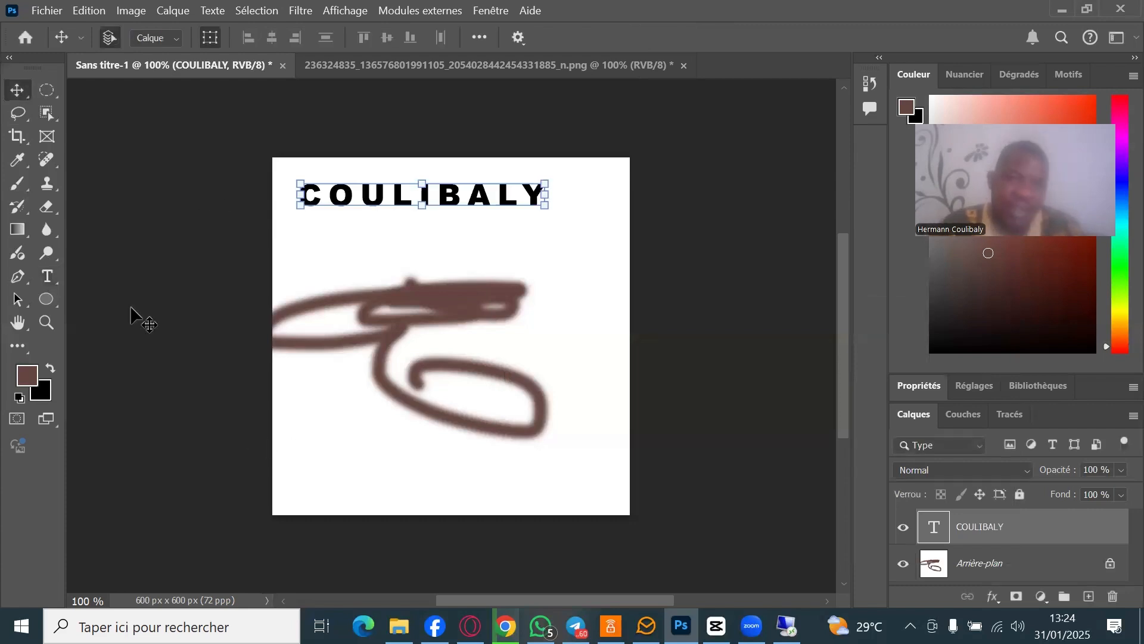
- Choose the Ellipse tool and set its fill to red from the recent colours
left_click(50, 303)
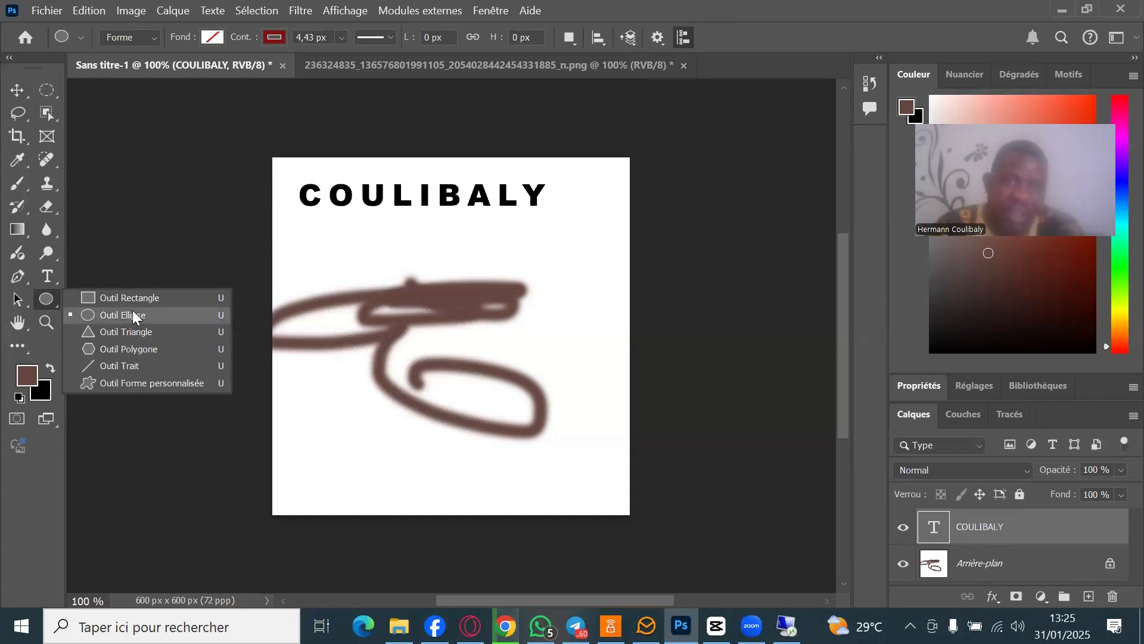
left_click(210, 43)
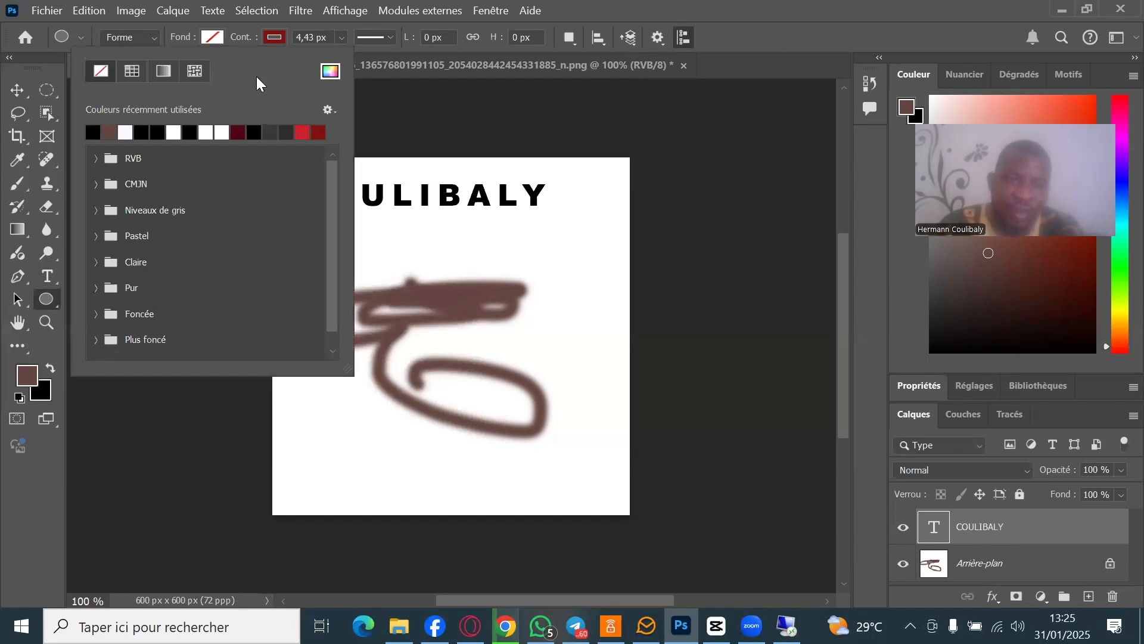
left_click(307, 129)
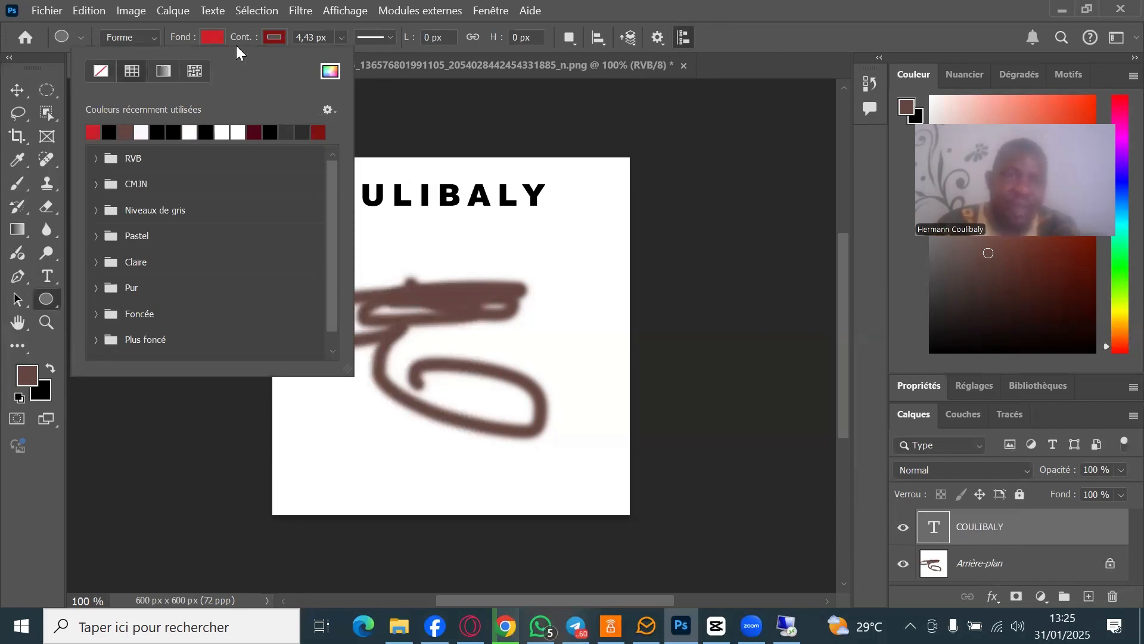
left_click(271, 37)
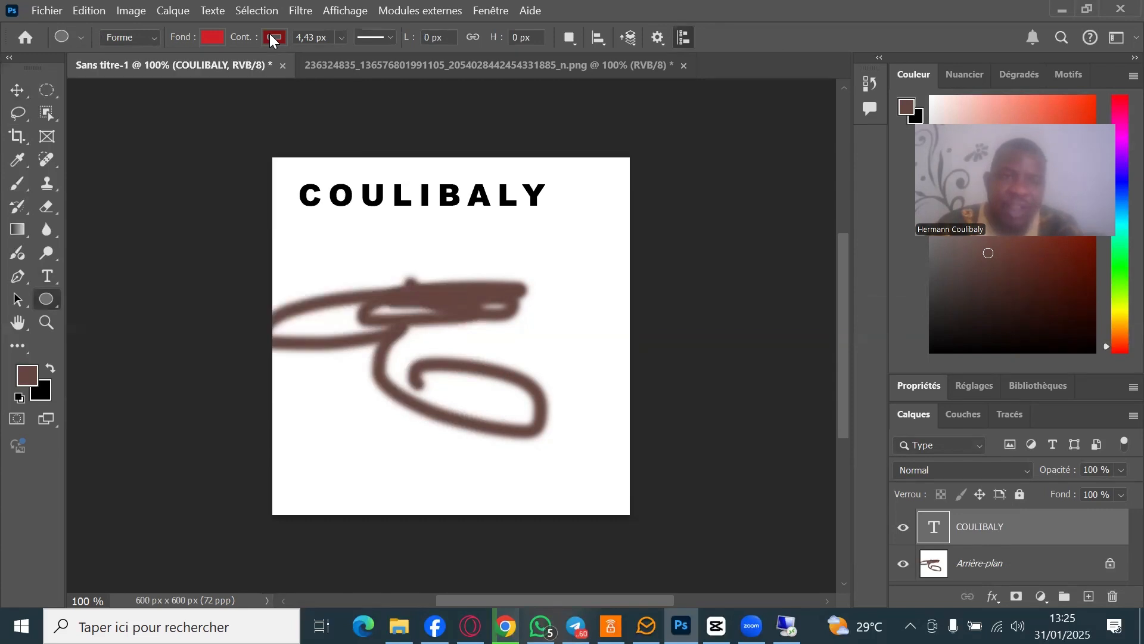
- Set the ellipse outline colour to light green 6cbe45 in the colour picker
left_click(271, 37)
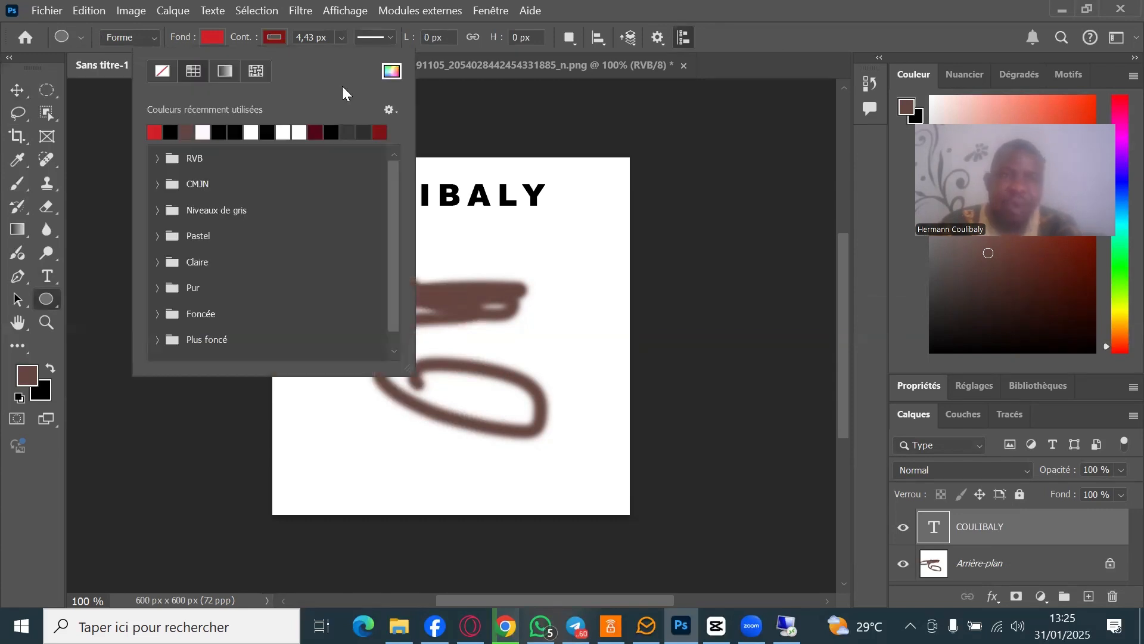
left_click(392, 71)
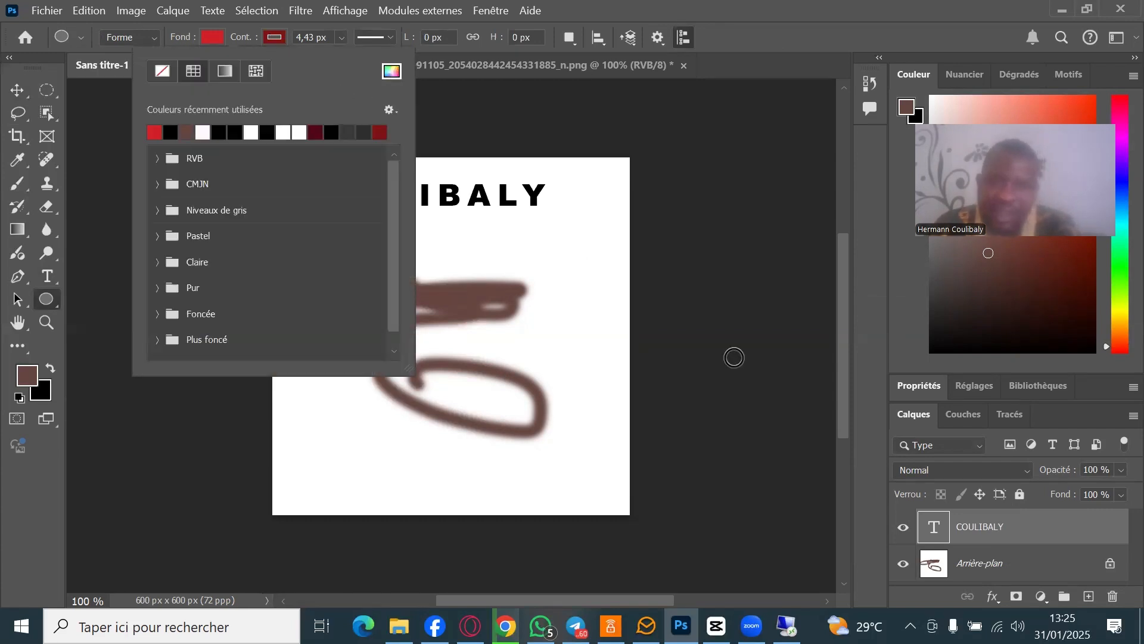
left_click(752, 406)
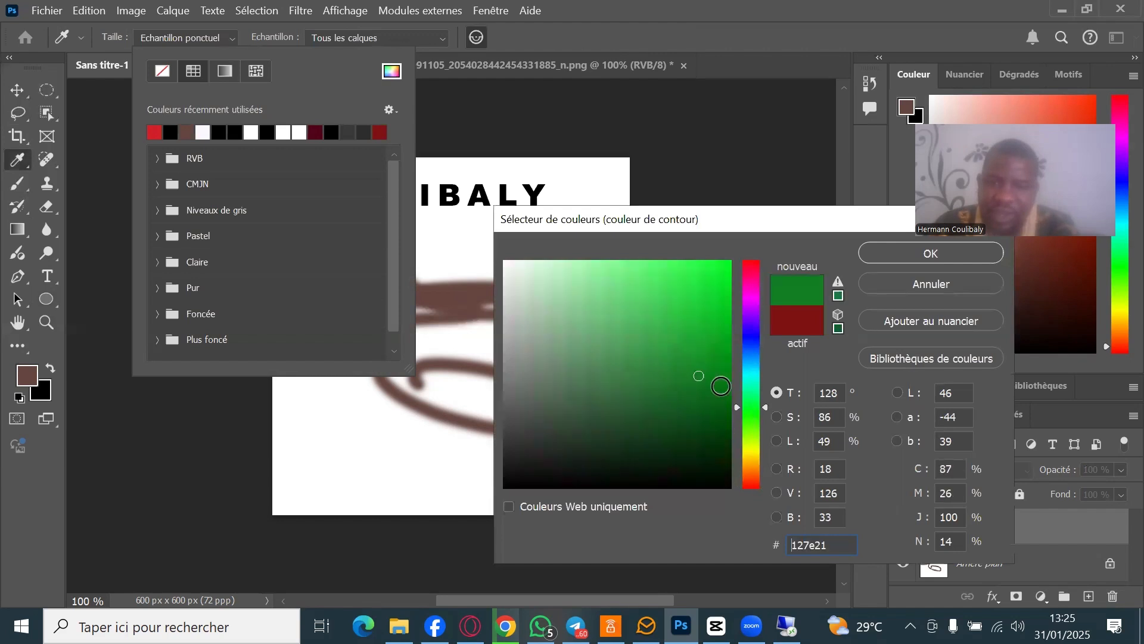
left_click(715, 261)
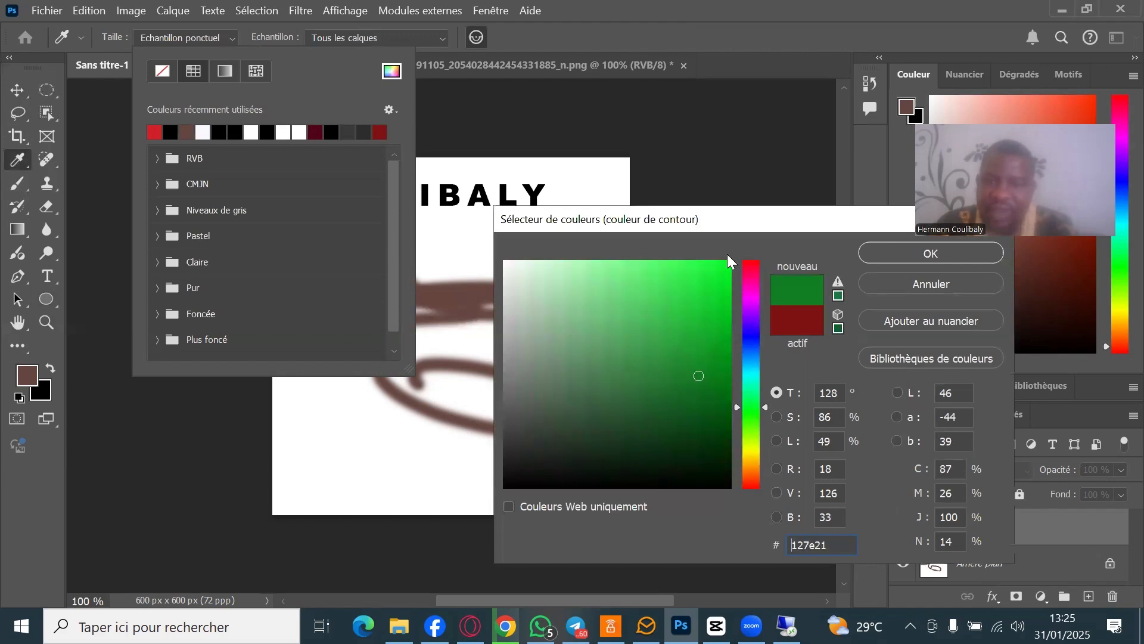
left_click(837, 296)
left_click(950, 256)
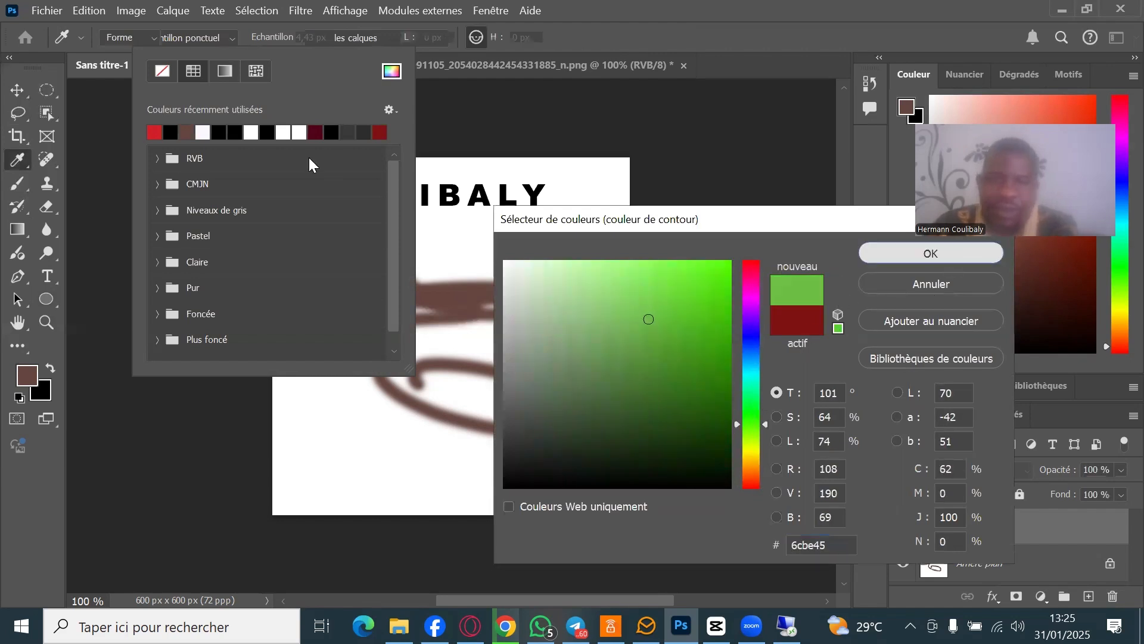
left_click(275, 37)
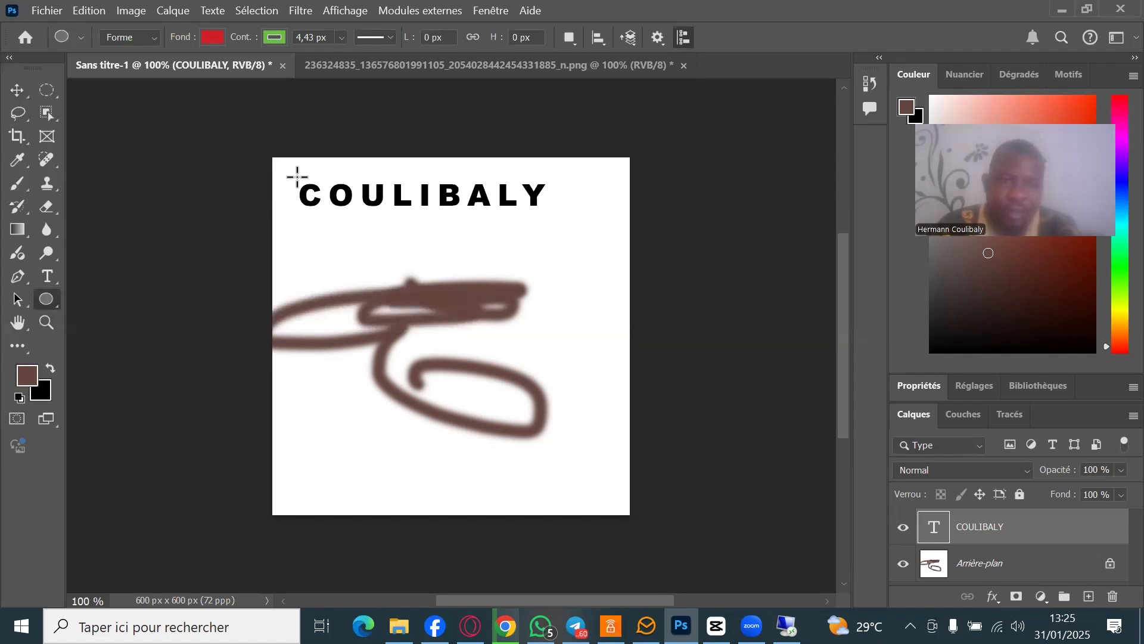
- Draw a 453×99 px red, green-outlined ellipse around COULIBALY and shift it up and left
left_click_drag(549, 209, 566, 240)
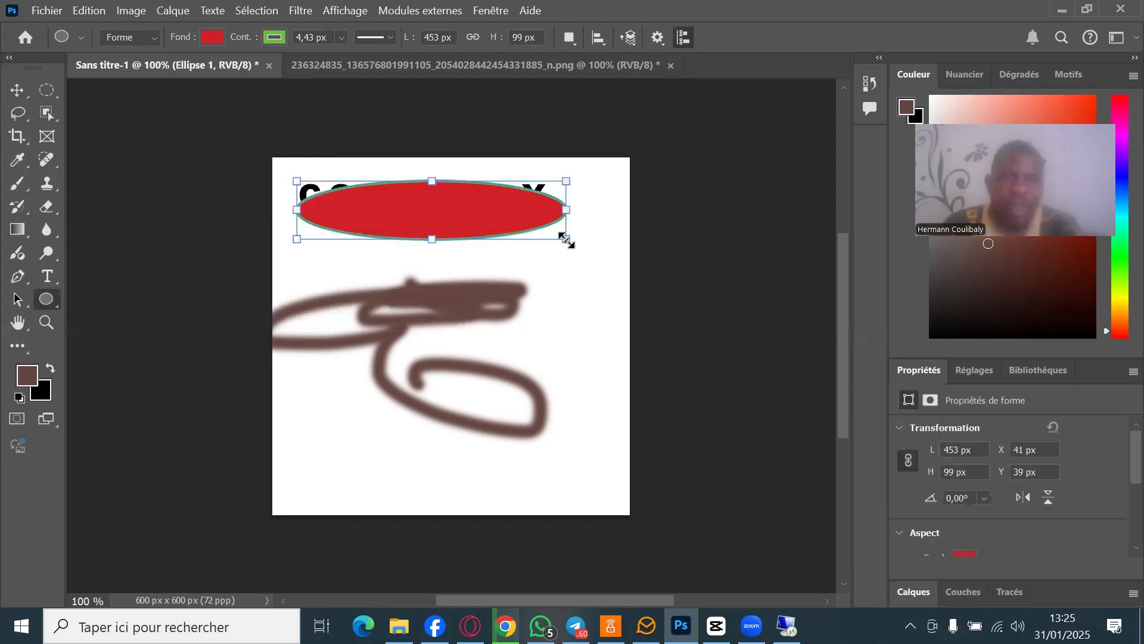
left_click(21, 87)
left_click_drag(470, 206, 461, 191)
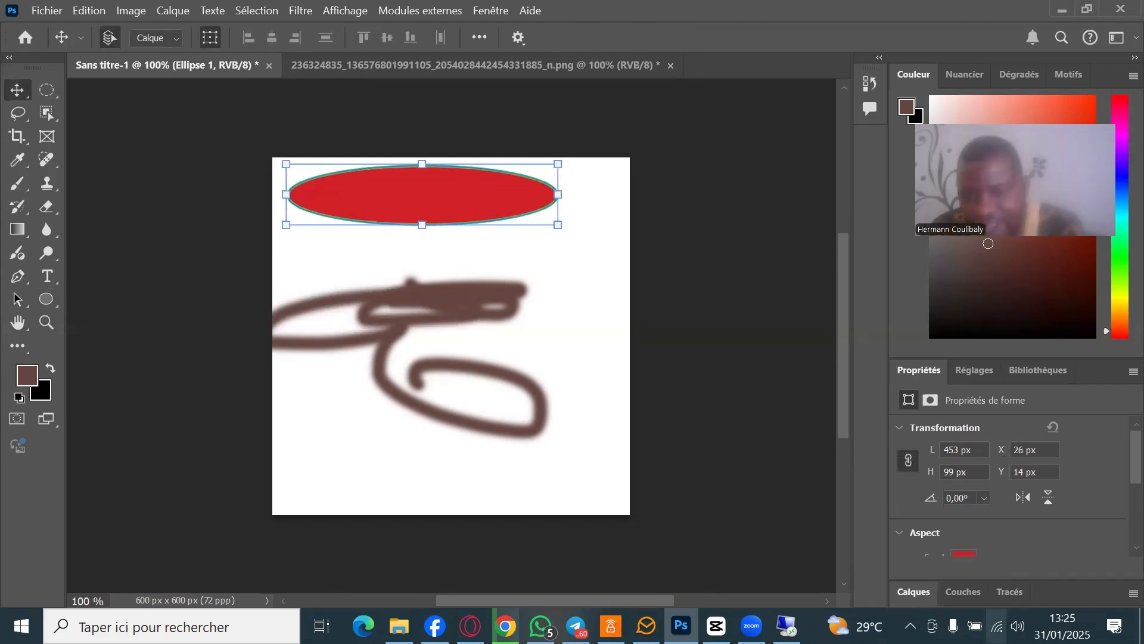
- In the Calques panel, move the COULIBALY text layer above Ellipse 1, then deselect
left_click(1067, 591)
left_click(1013, 569)
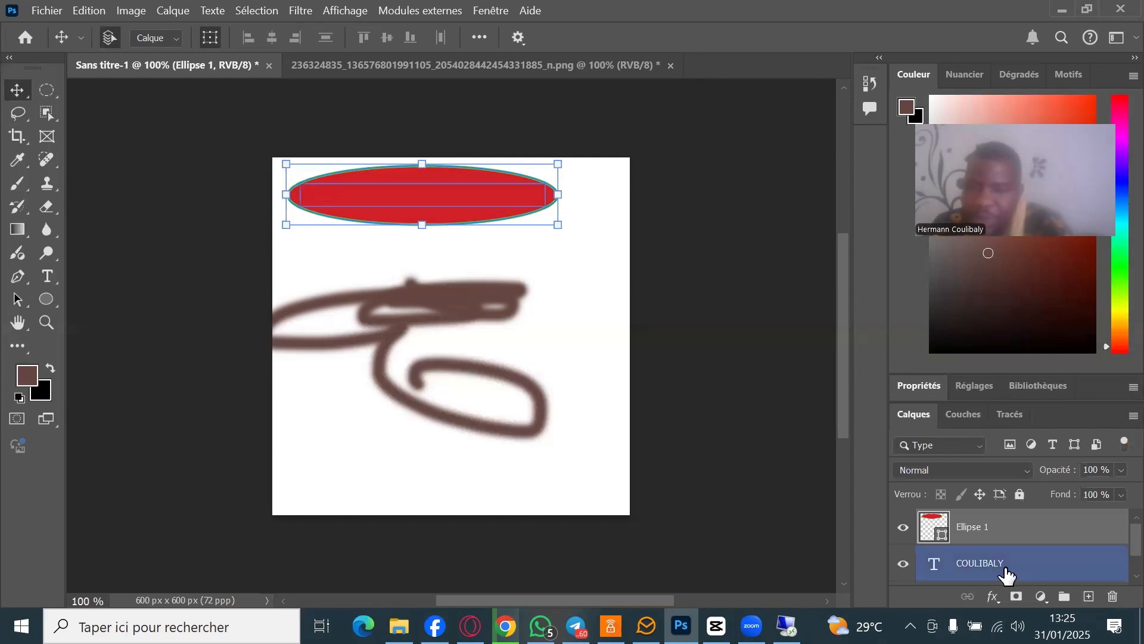
scroll(1020, 578, "down", 1)
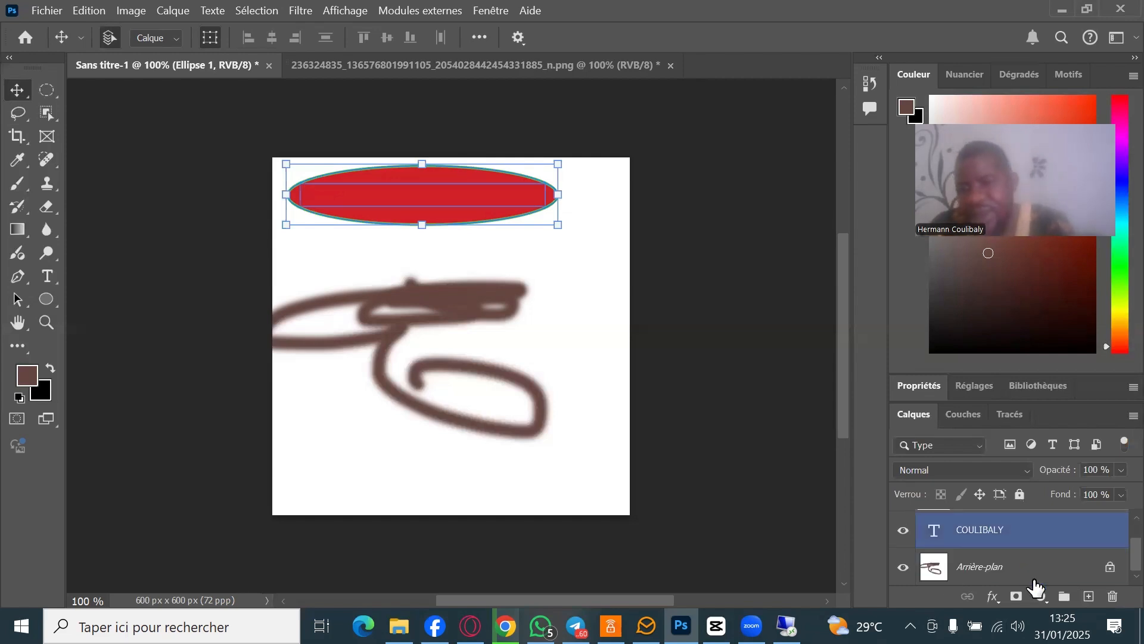
left_click(996, 571)
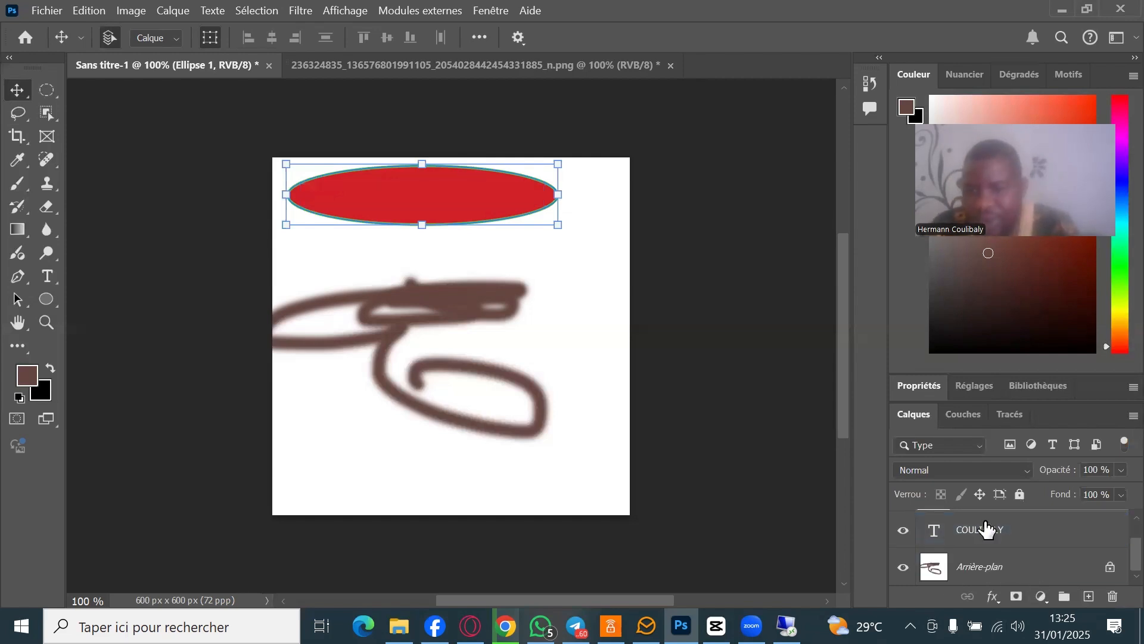
left_click(989, 532)
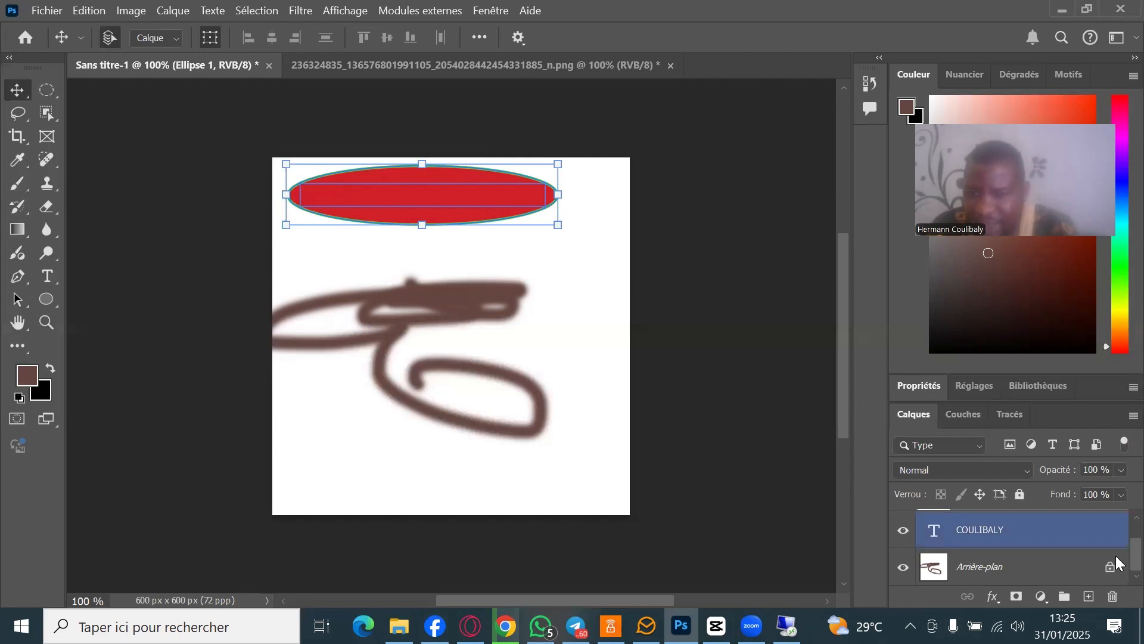
scroll(1117, 563, "up", 1)
left_click(1034, 538)
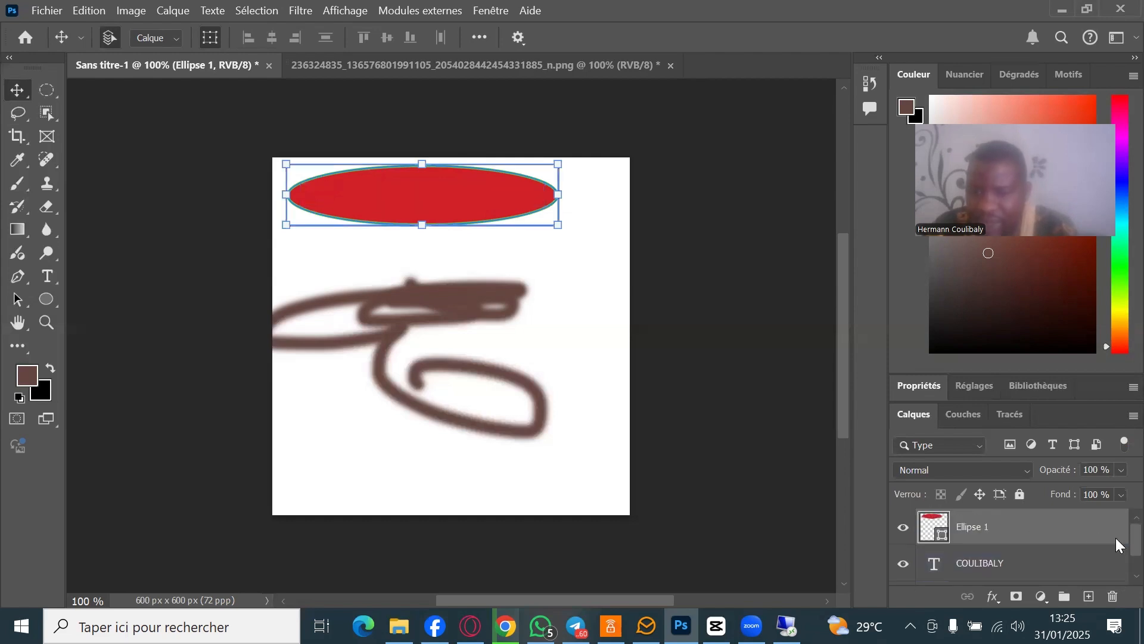
left_click(1013, 565, "shift")
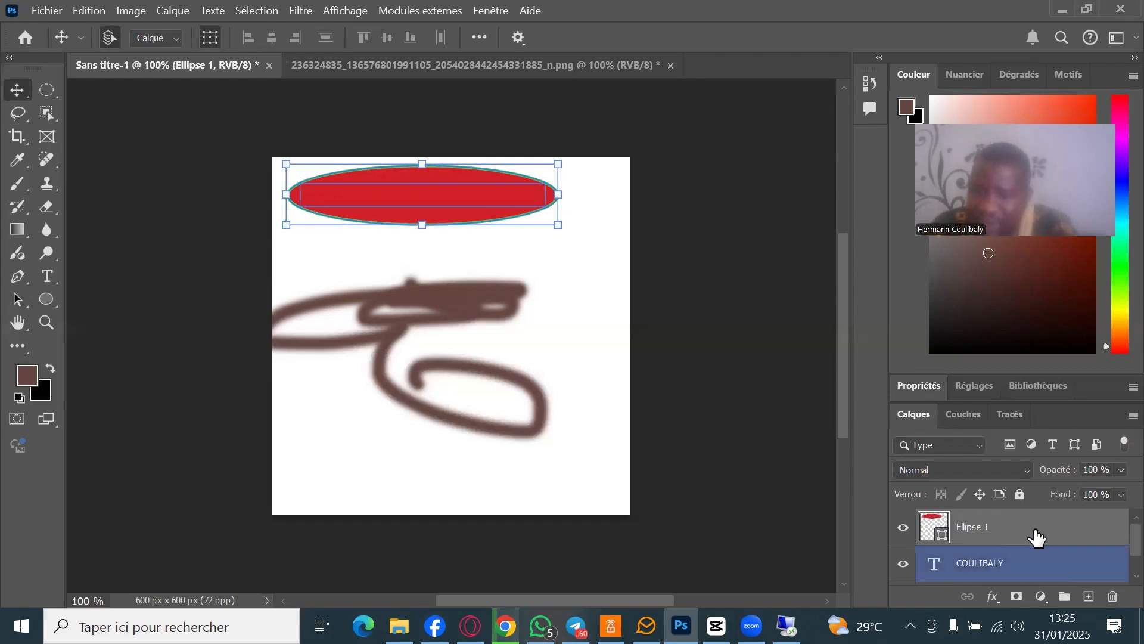
left_click(1022, 537)
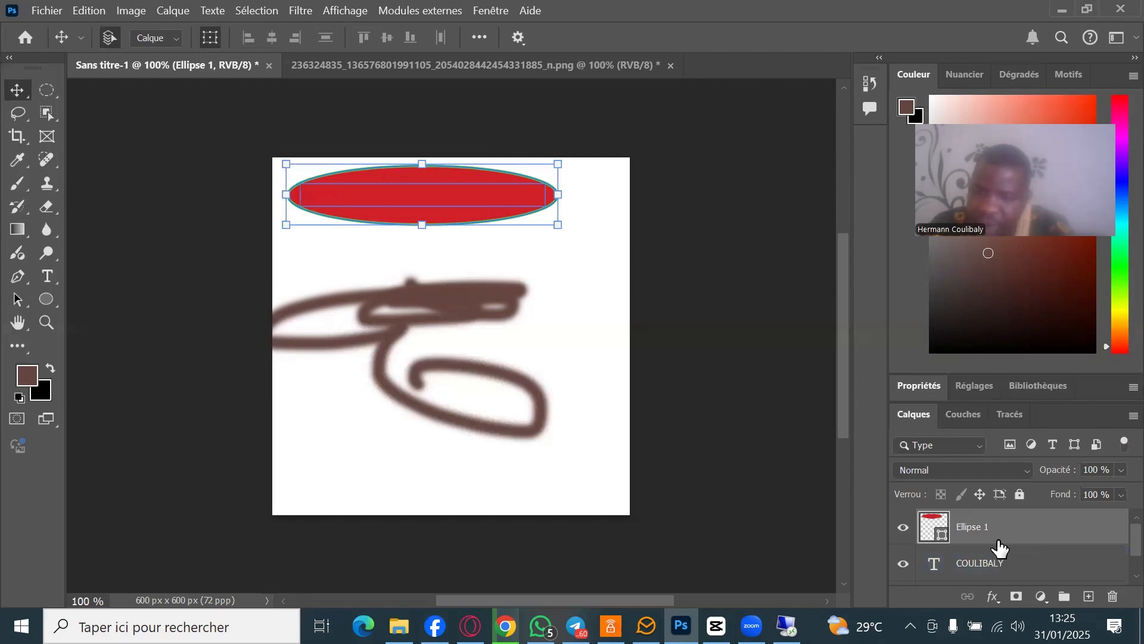
left_click(990, 569, "shift")
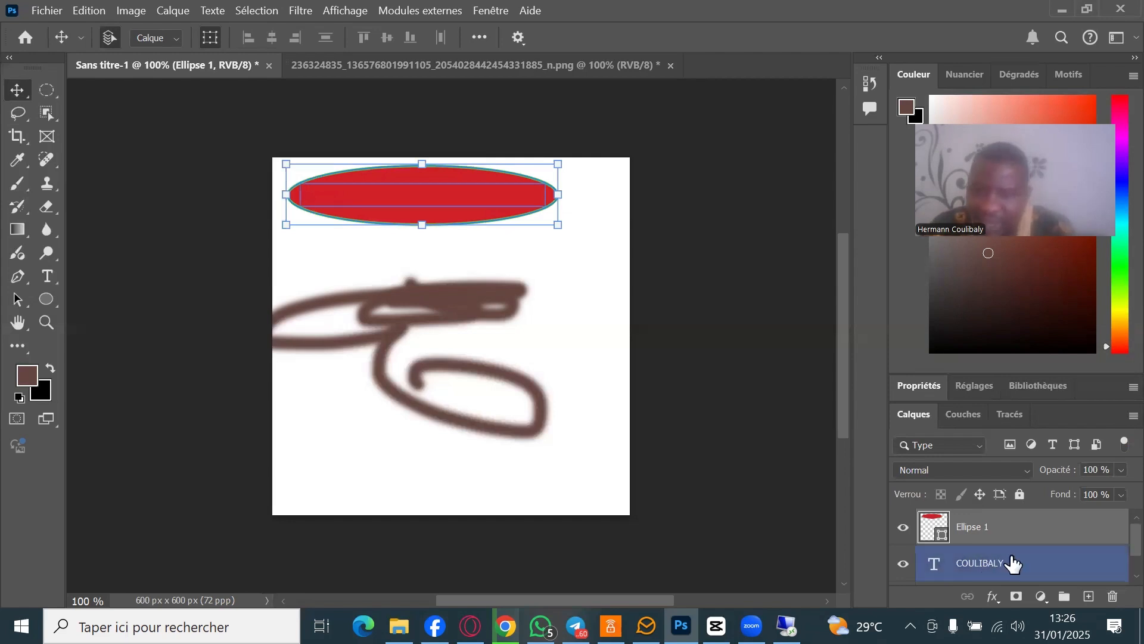
left_click(1007, 565, "ctrl")
left_click_drag(1007, 567, 985, 528)
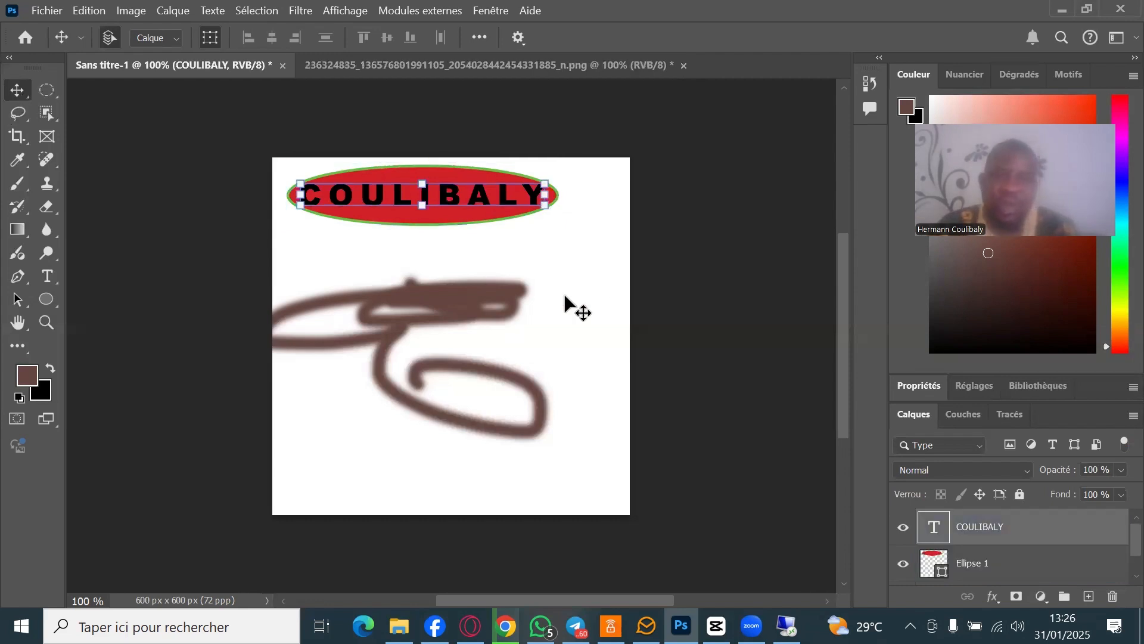
left_click(675, 482)
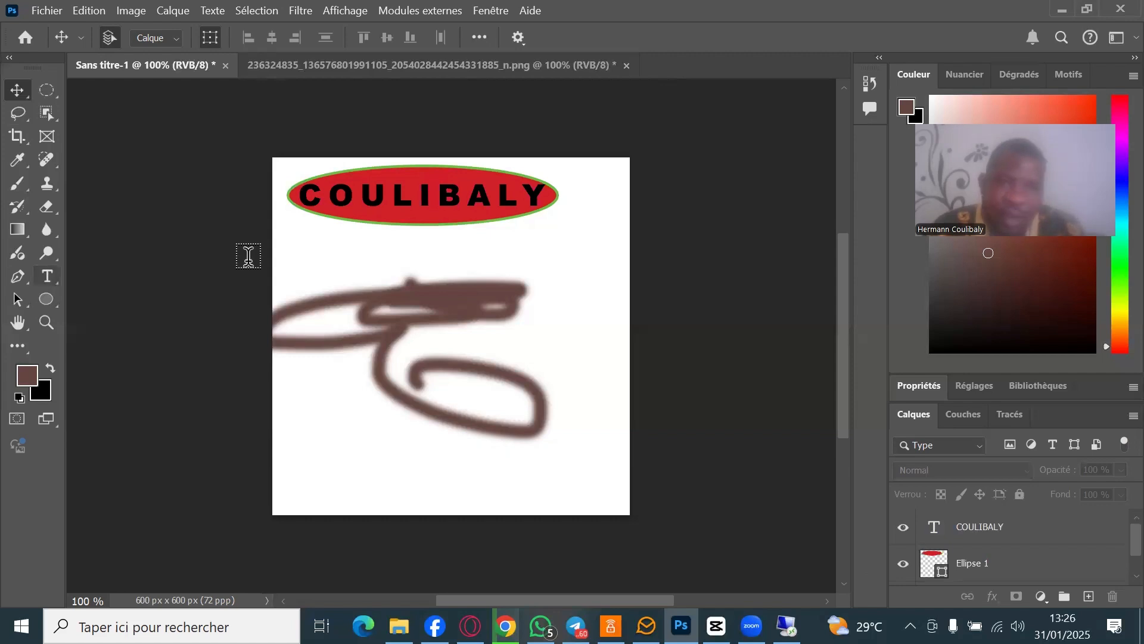
- Recolour all of the COULIBALY heading text to near-white f9f9f9 and commit the edit
left_click(51, 280)
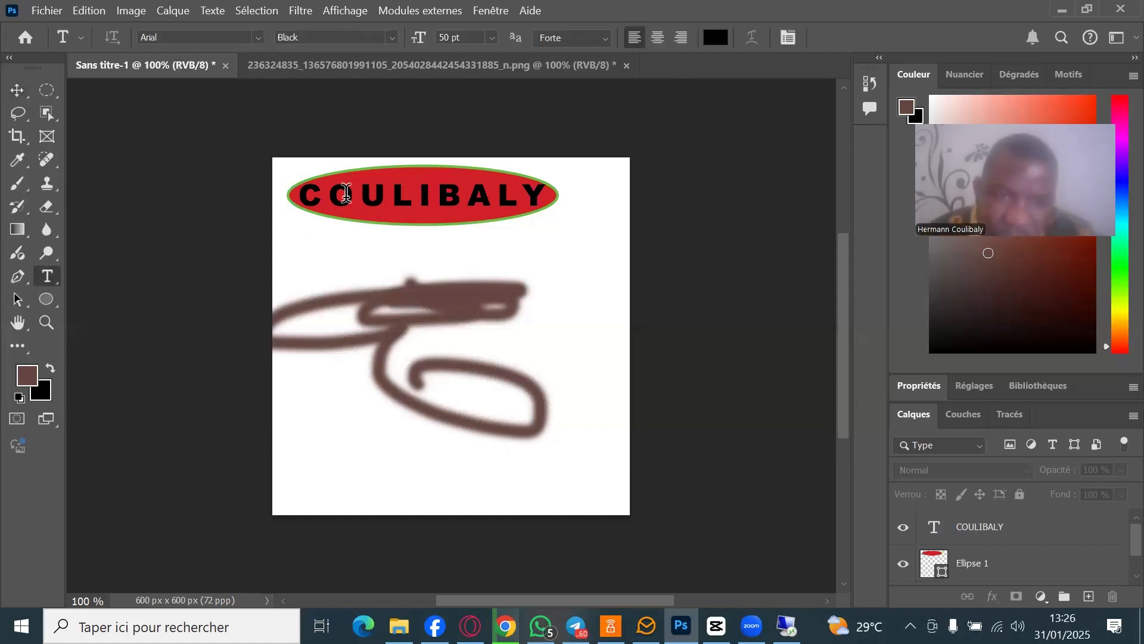
left_click(424, 199)
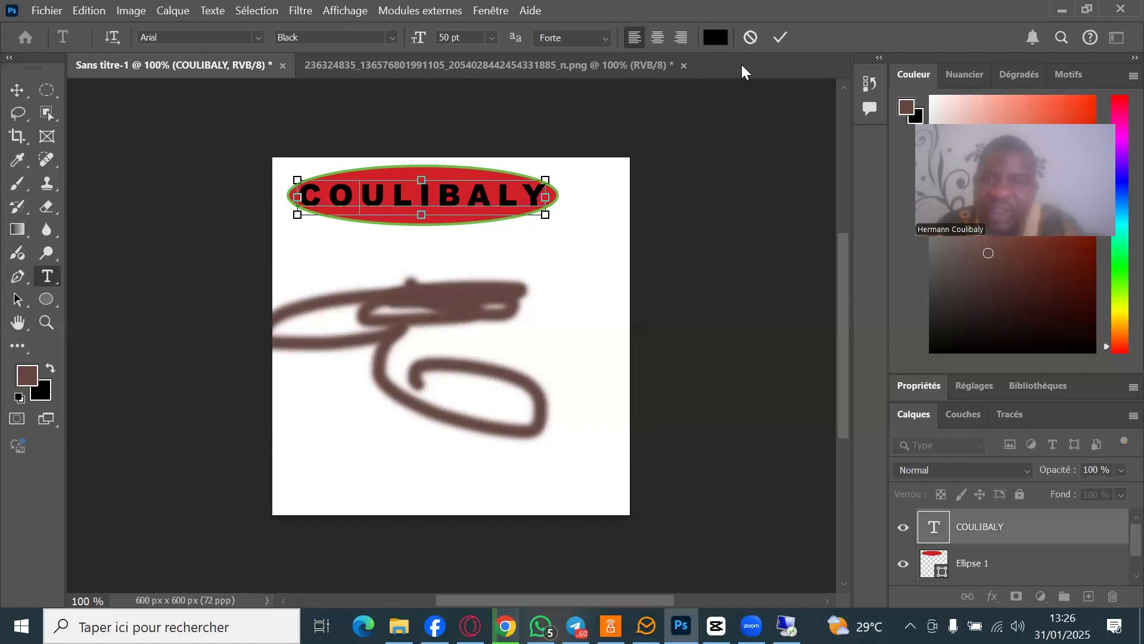
key("ctrl+a")
left_click(715, 36)
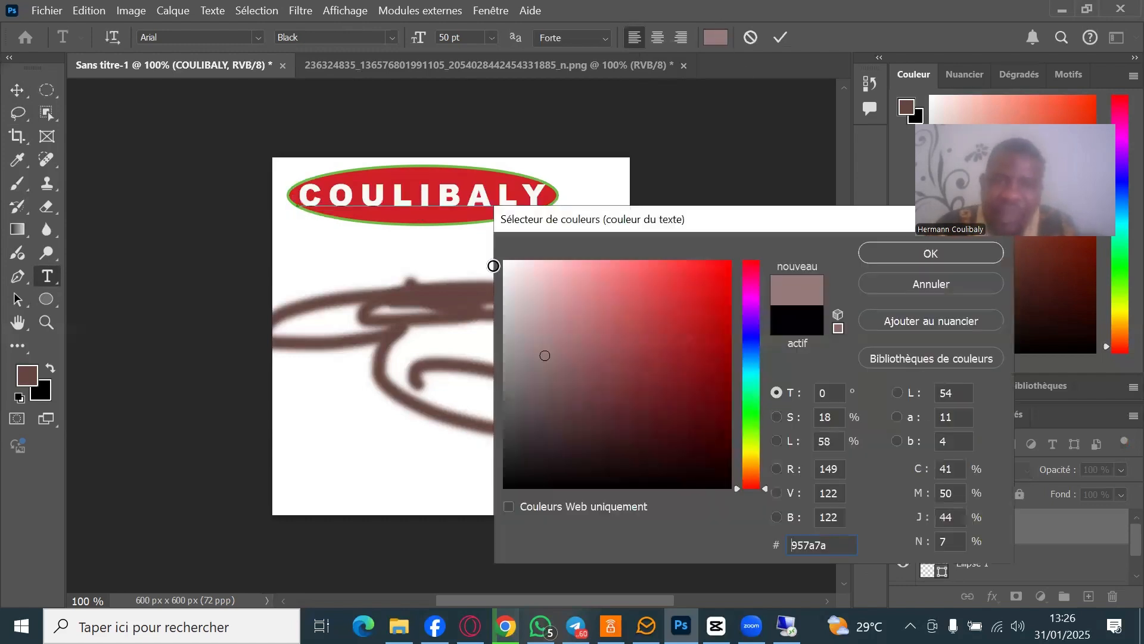
left_click(505, 266)
left_click(941, 256)
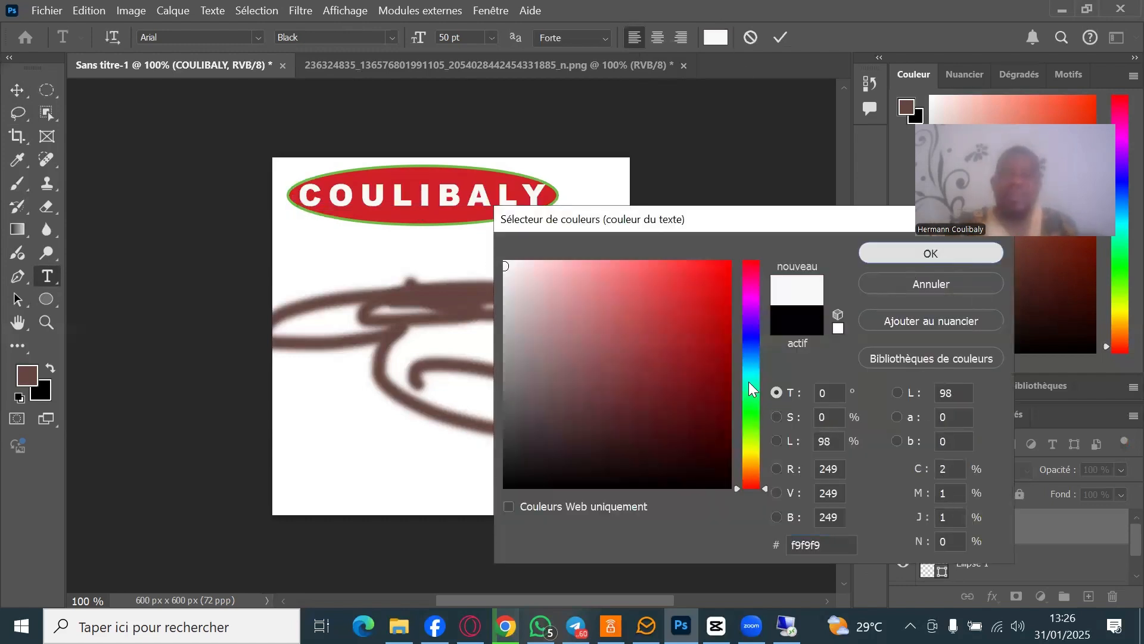
left_click(20, 95)
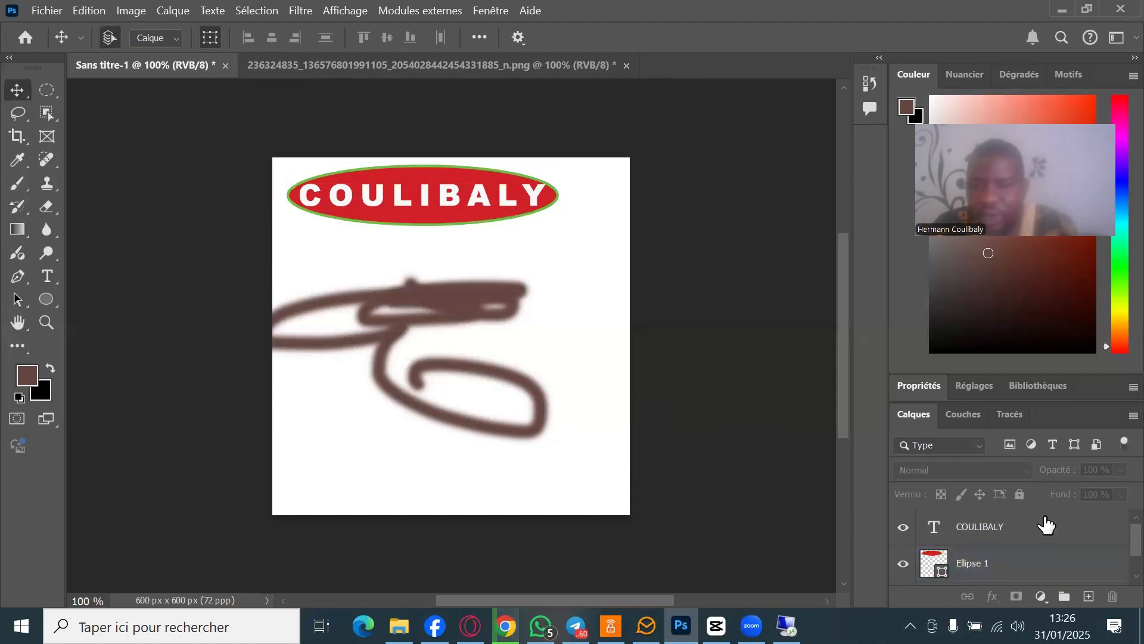
- Draw a 214×202 px red circle with a 0 px outline and nudge it to X 326, Y 131
left_click(52, 298)
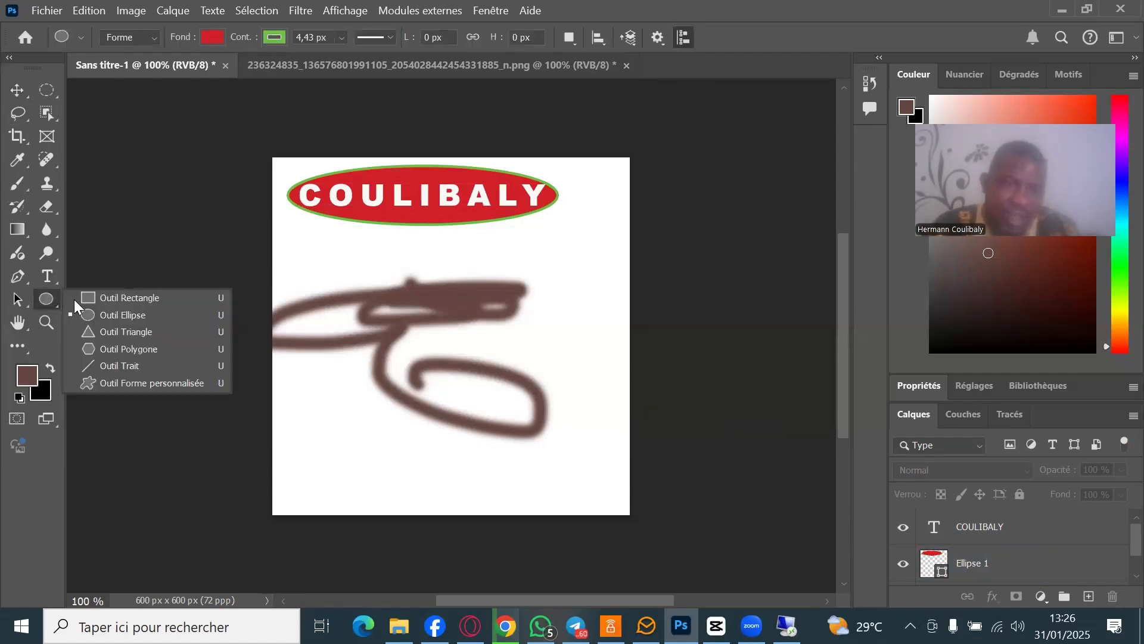
left_click(129, 315)
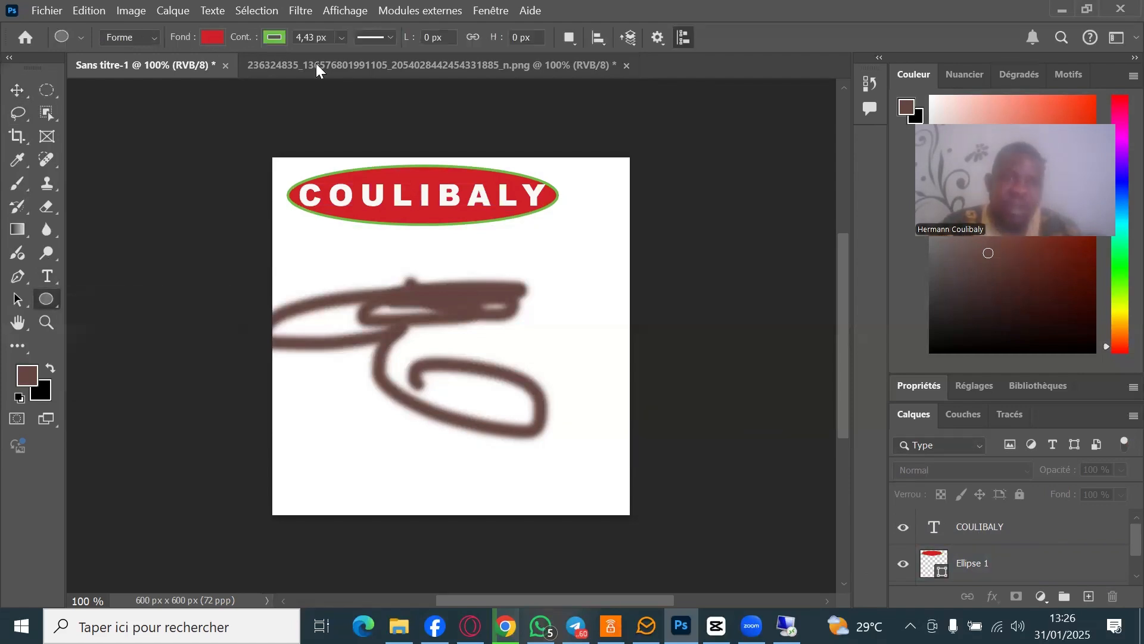
left_click(339, 36)
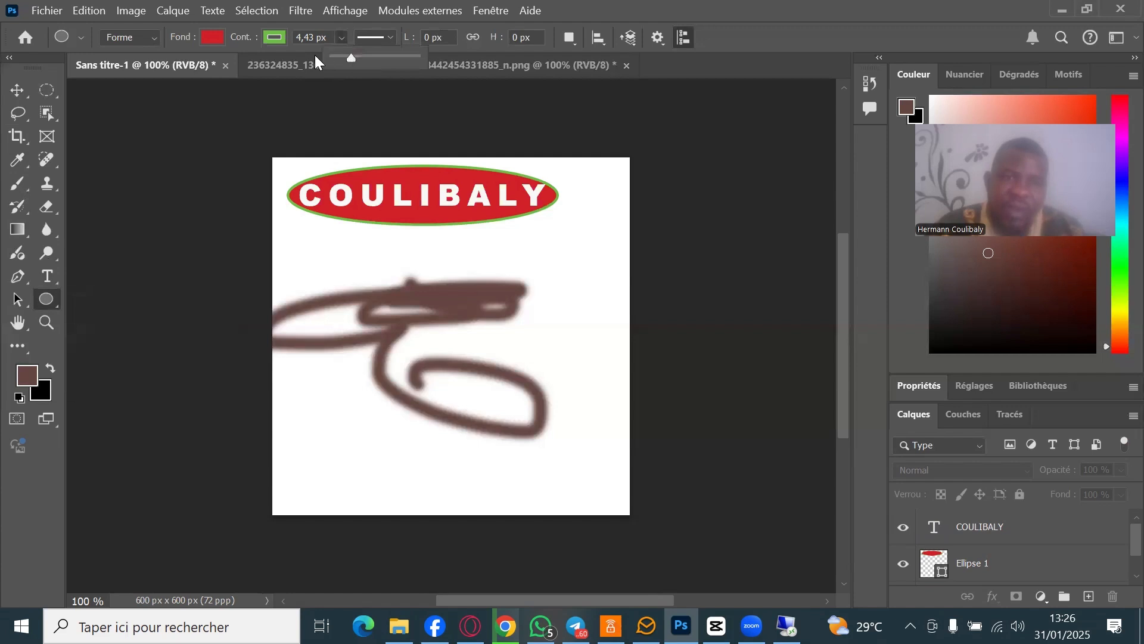
left_click_drag(315, 56, 321, 59)
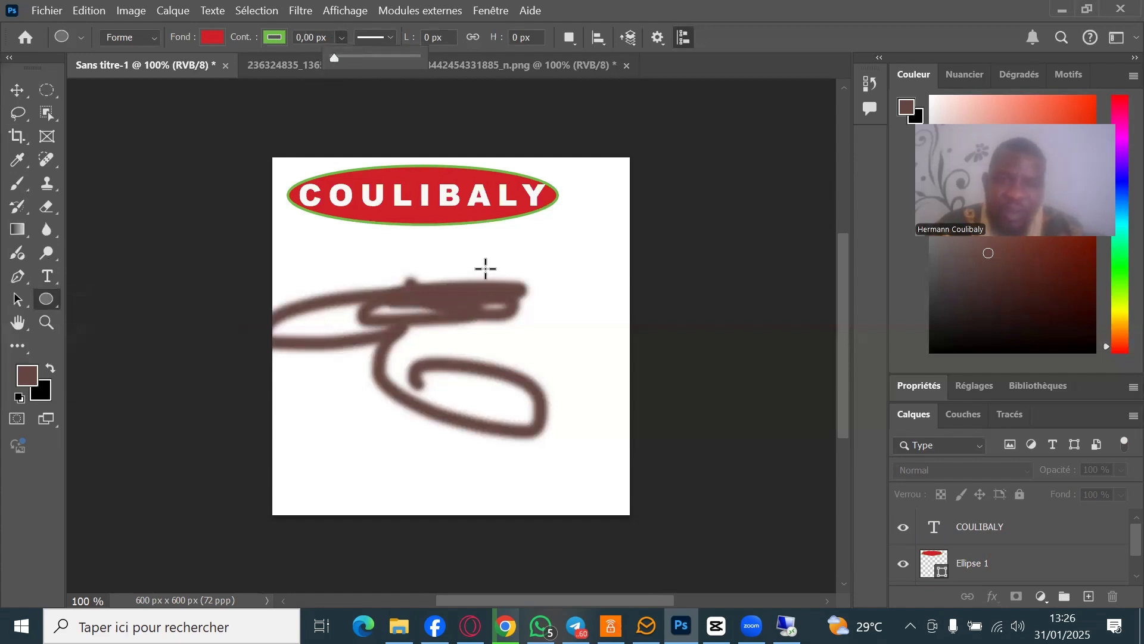
left_click_drag(471, 257, 613, 387)
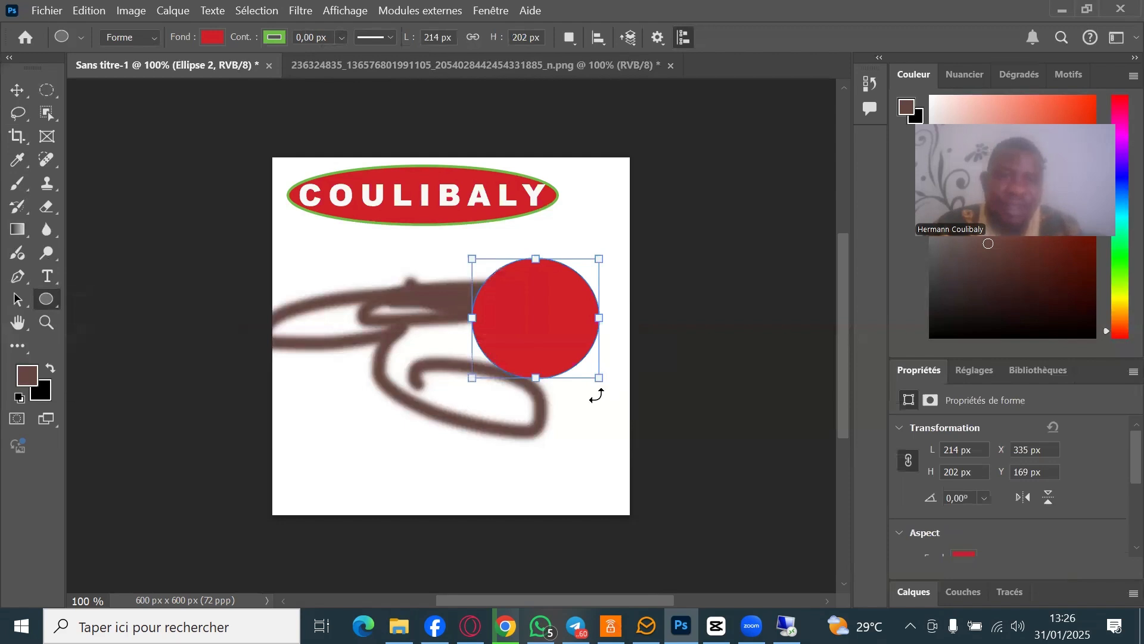
left_click(217, 36)
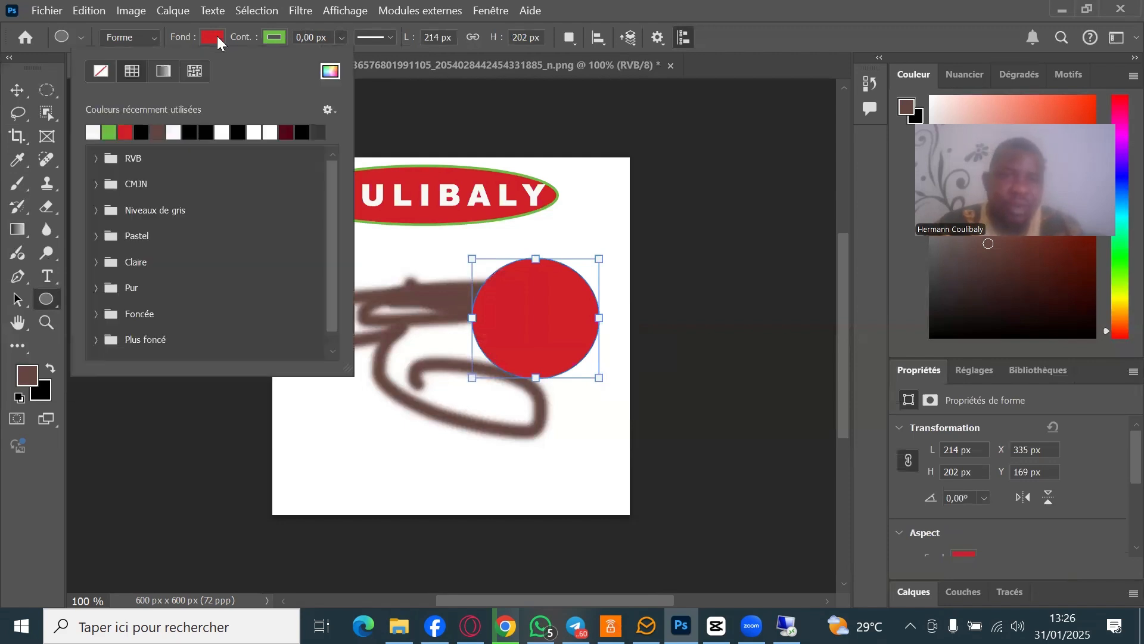
left_click(255, 36)
left_click(24, 89)
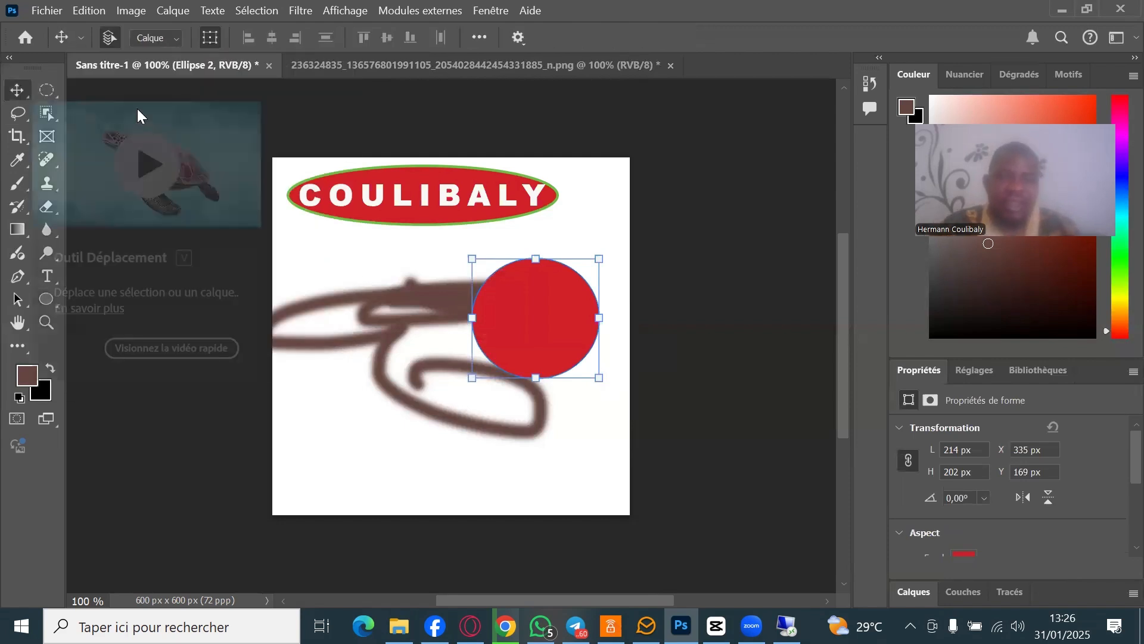
left_click_drag(574, 347, 646, 378)
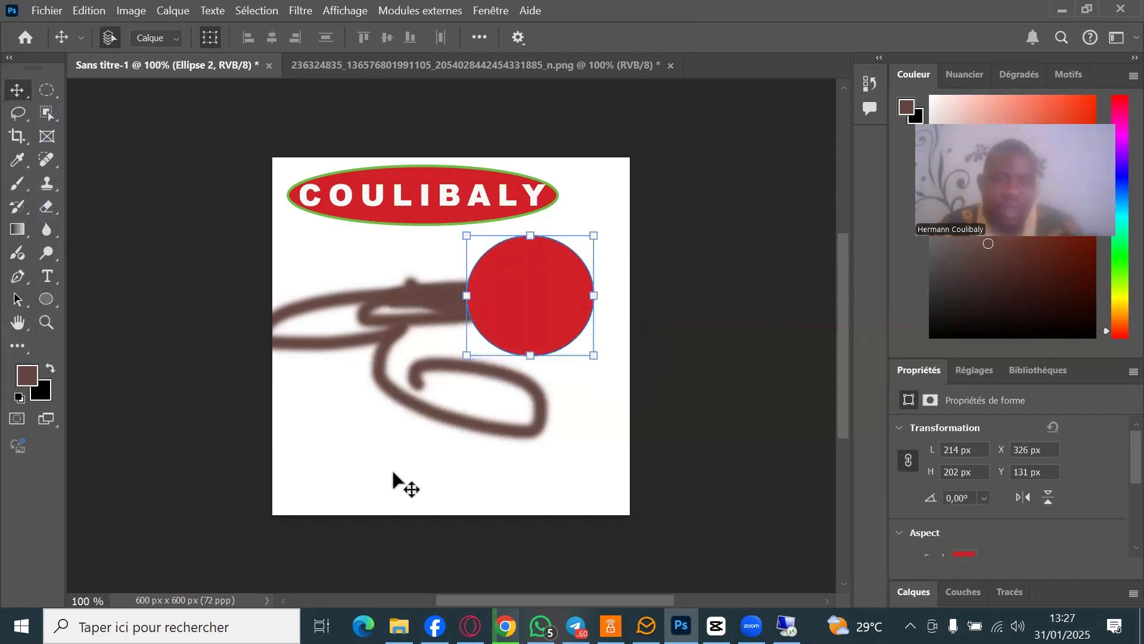
left_click(523, 280)
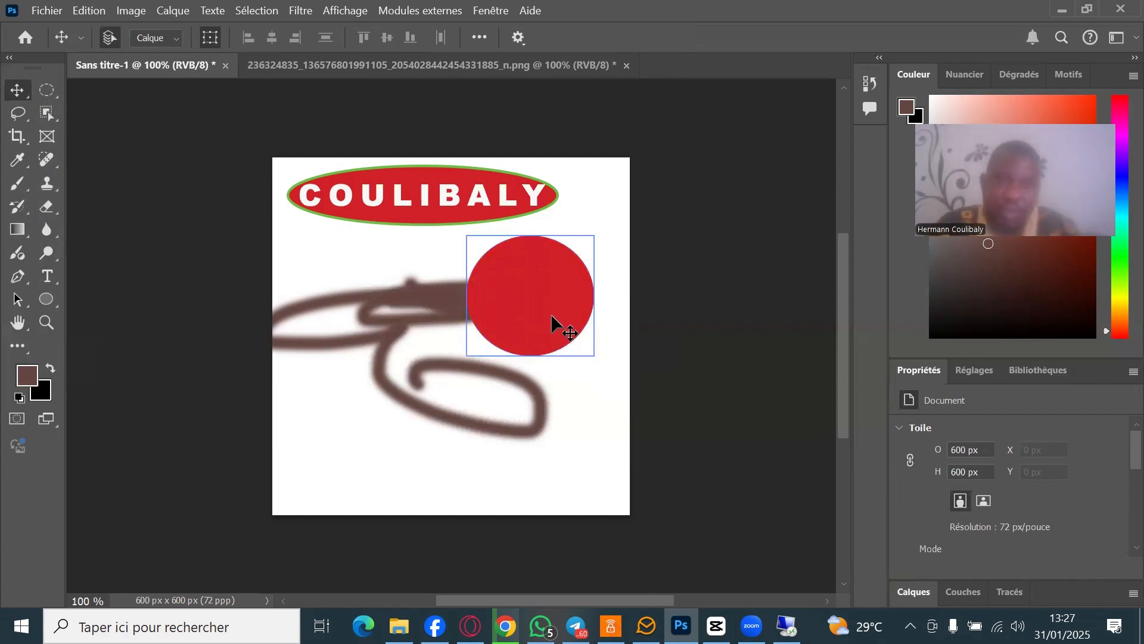
left_click(981, 574)
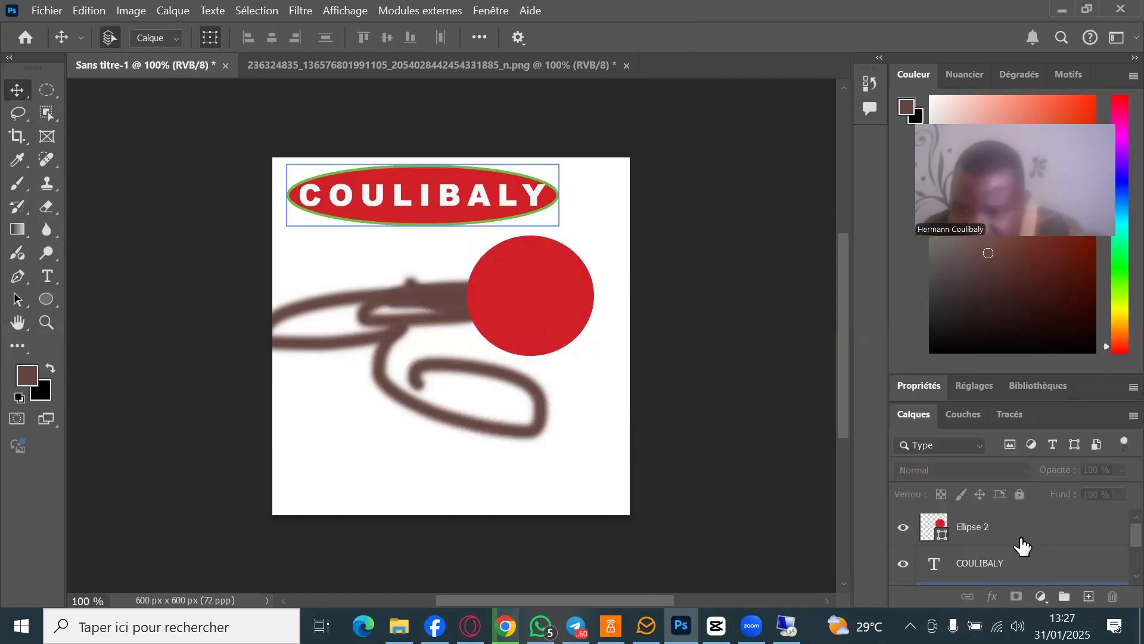
left_click(1021, 535)
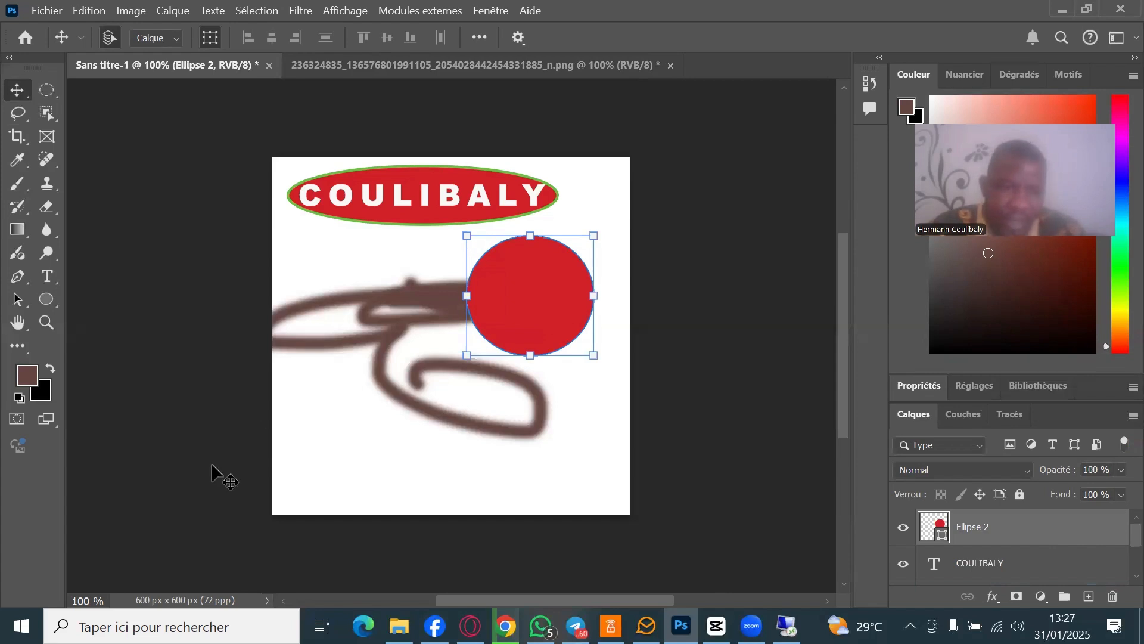
- Drag the suited-man portrait JPG from File Explorer's Downloads onto the Photoshop card
key("alt+Tab")
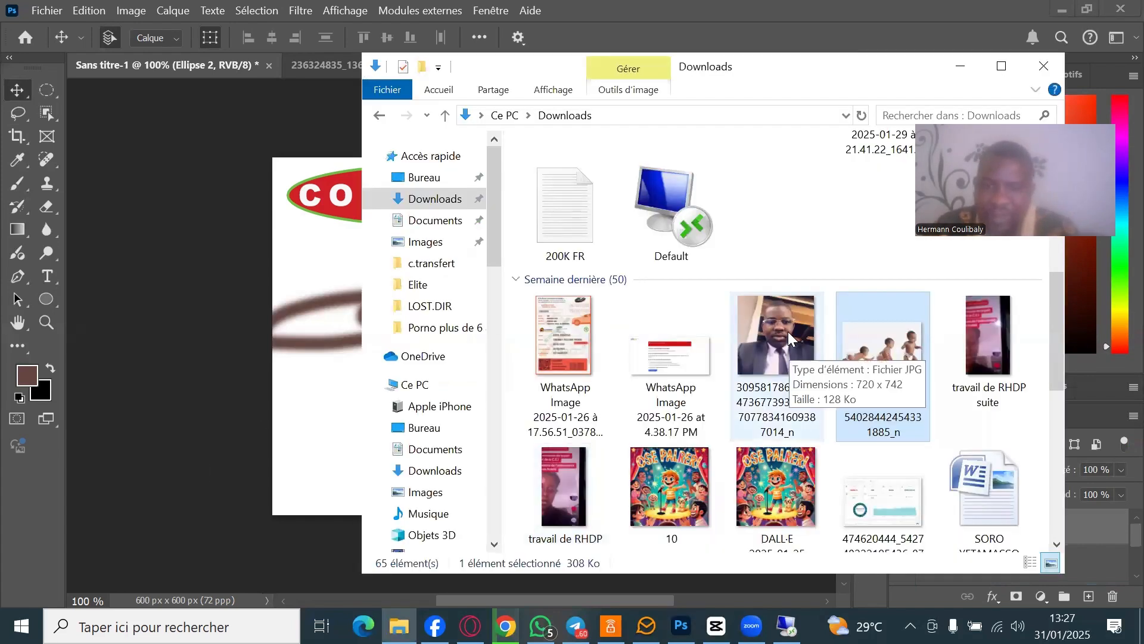
left_click_drag(786, 333, 422, 357)
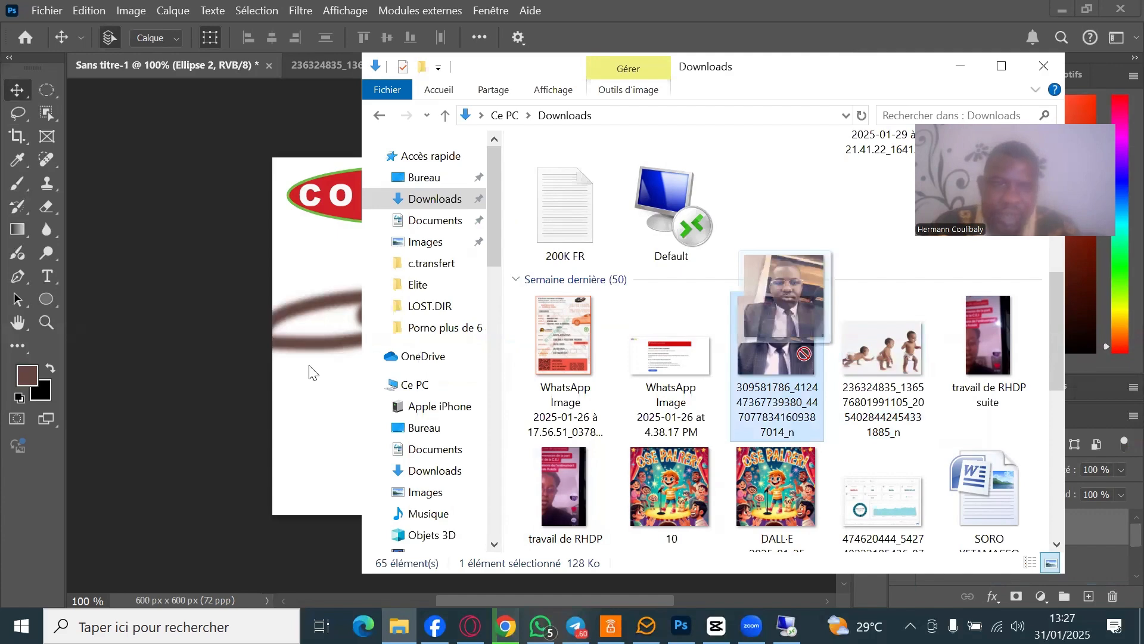
left_click_drag(308, 365, 303, 365)
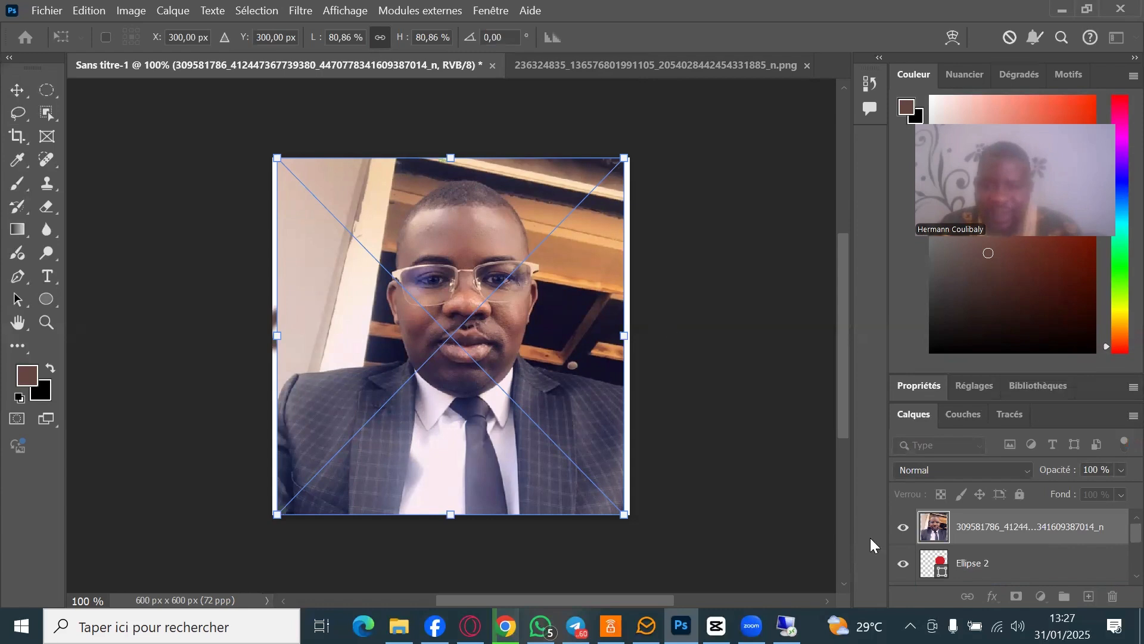
- Commit the placed portrait and clip it into Ellipse 2 with Créer un masque d'écrêtage
left_click(22, 88)
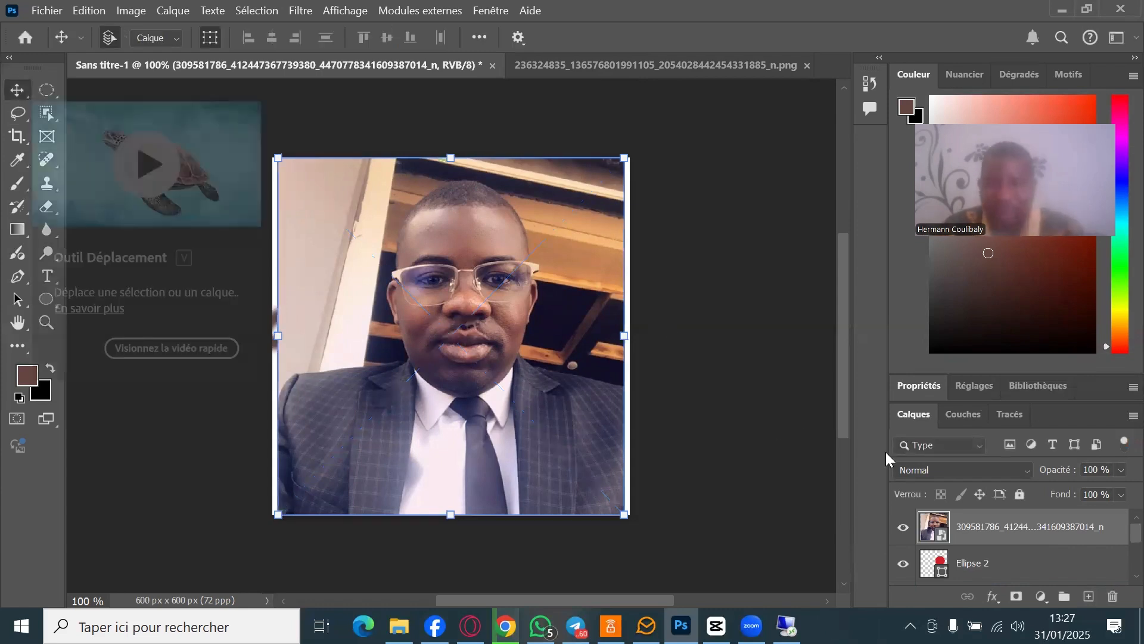
right_click(1019, 527)
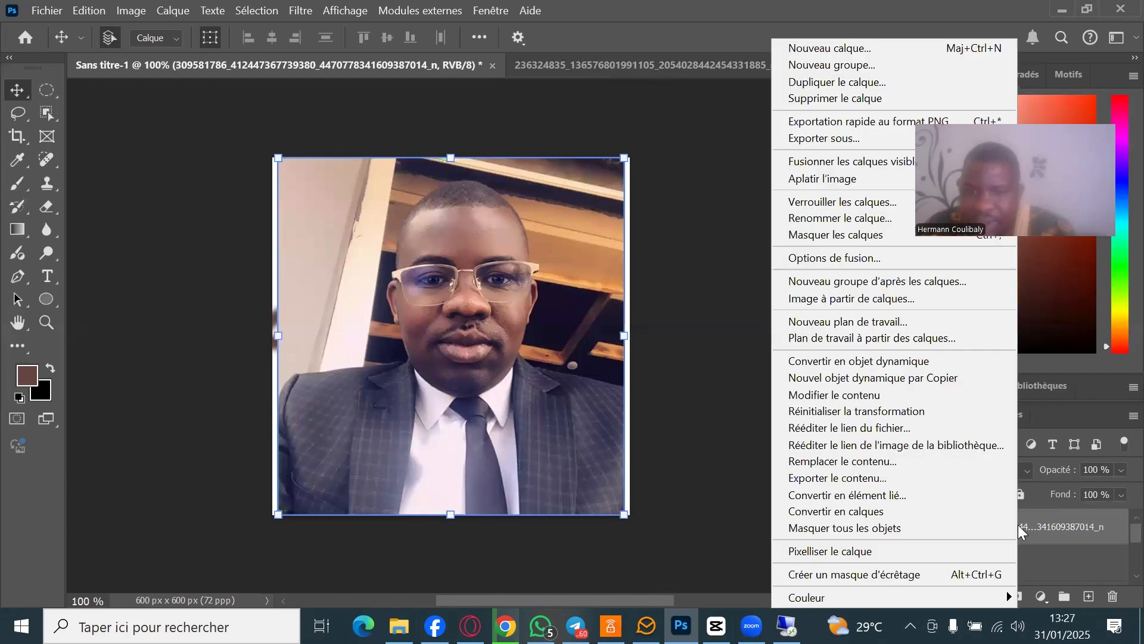
left_click(885, 573)
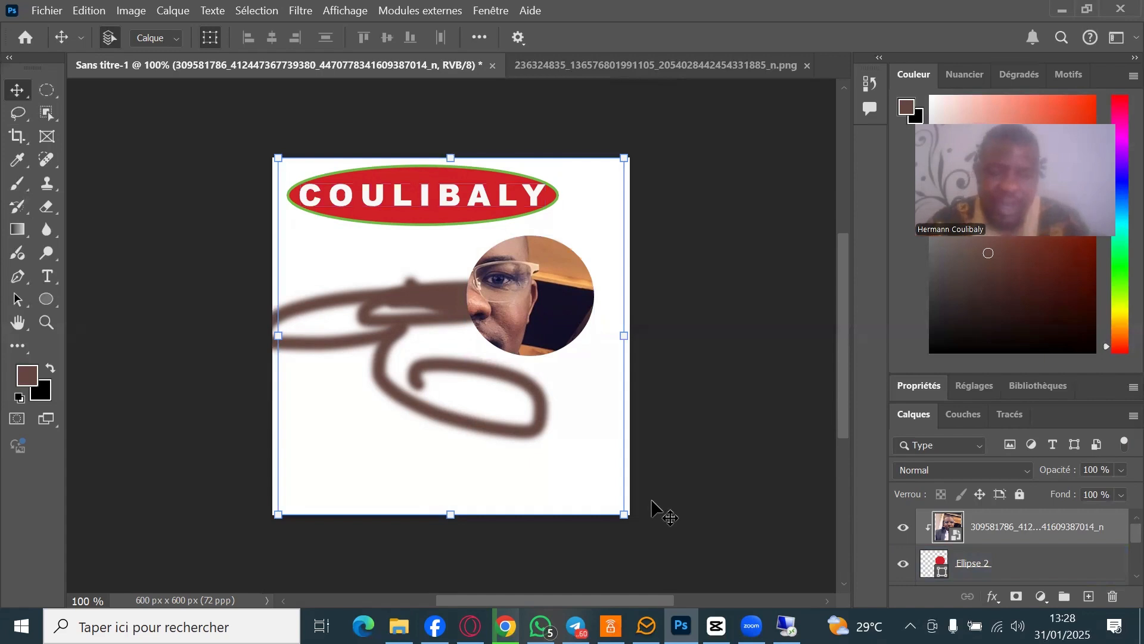
key("ctrl+t")
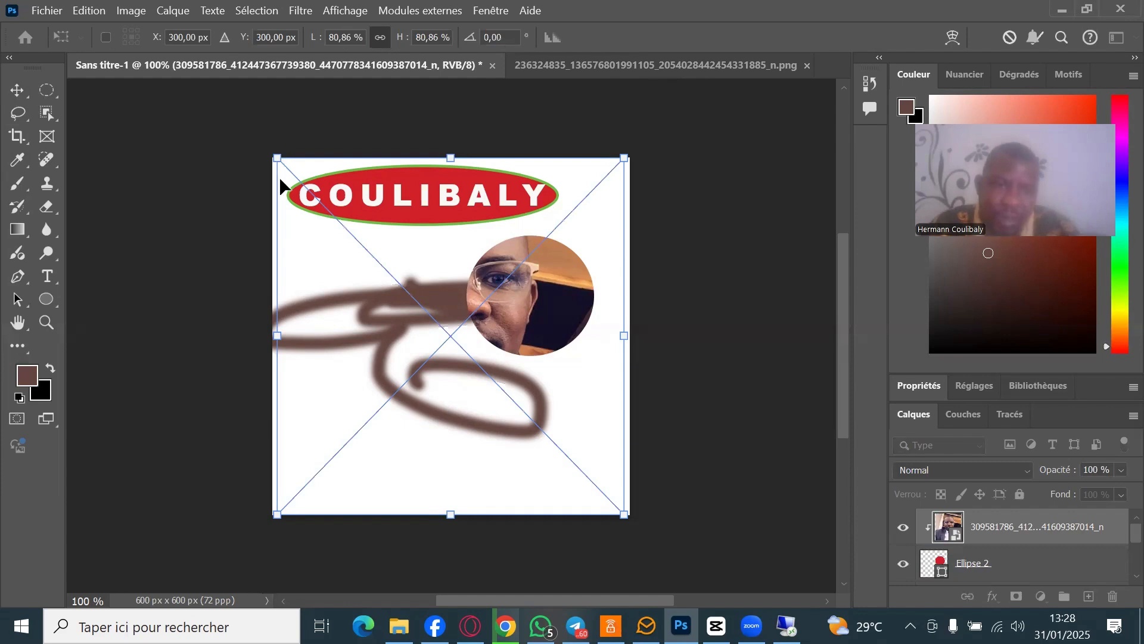
- Scale the clipped portrait down to 33,55 % and position it so the face is centred
left_click_drag(279, 508, 424, 360)
left_click_drag(536, 305, 538, 352)
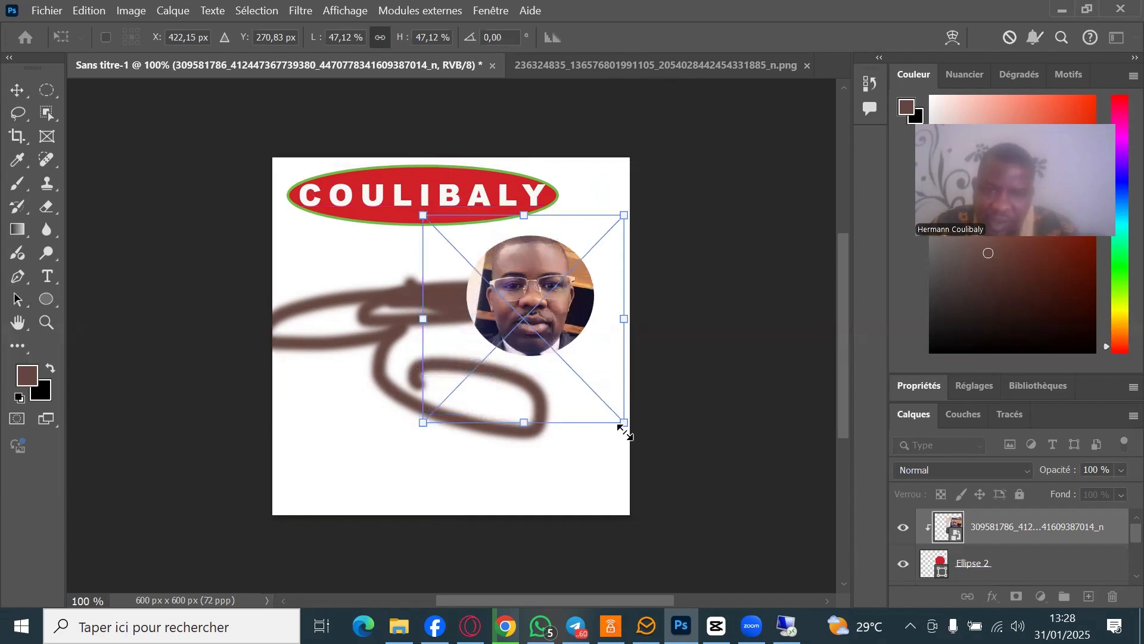
left_click_drag(624, 414, 567, 361)
left_click_drag(541, 325, 573, 330)
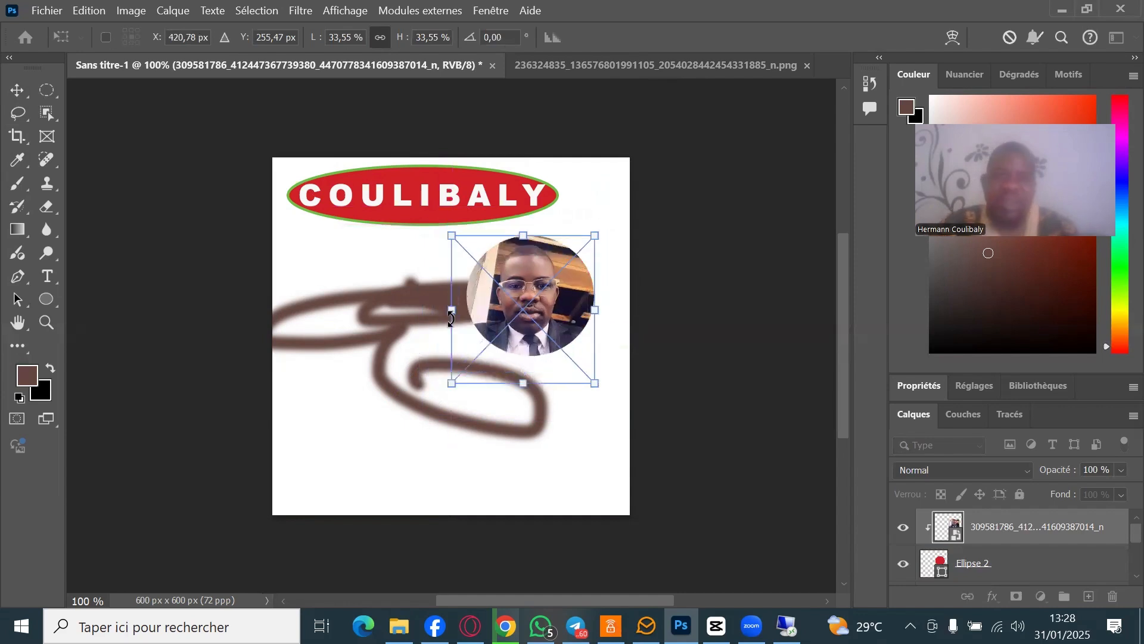
left_click(17, 90)
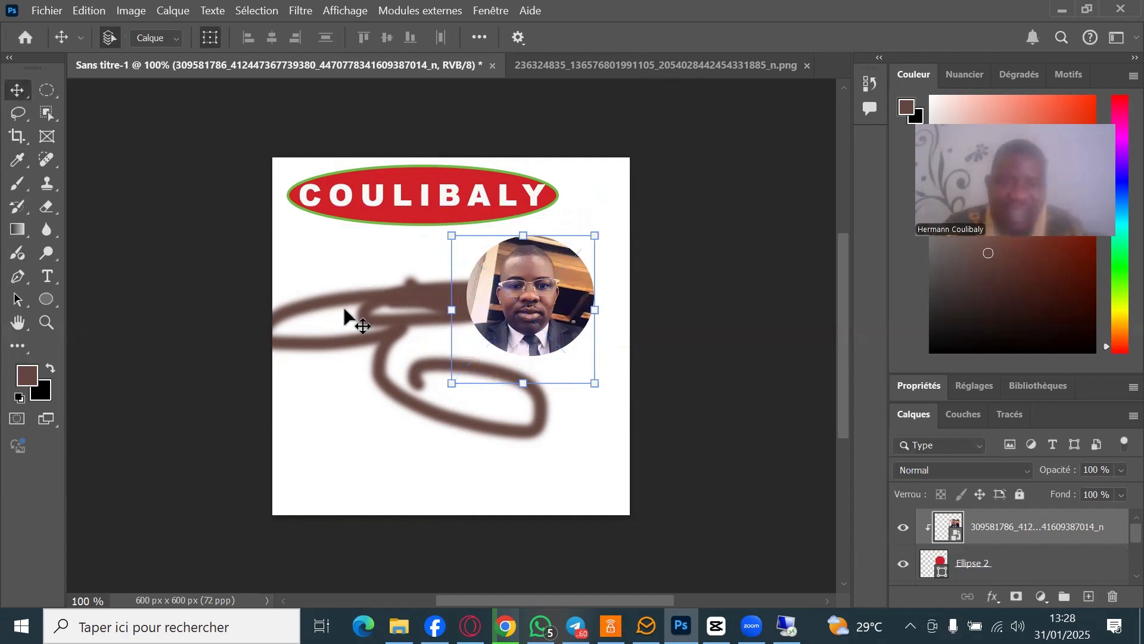
- Select the Arrière-plan layer and choose the Brush tool with white as the foreground colour
scroll(1060, 547, "down", 2)
left_click(1066, 543)
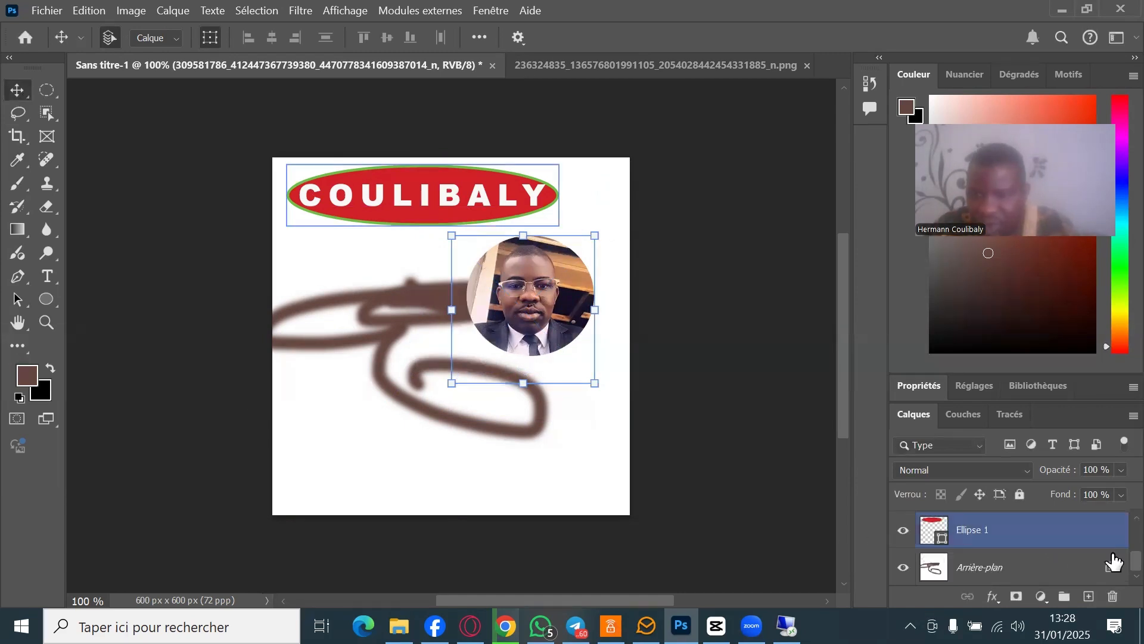
left_click(982, 573)
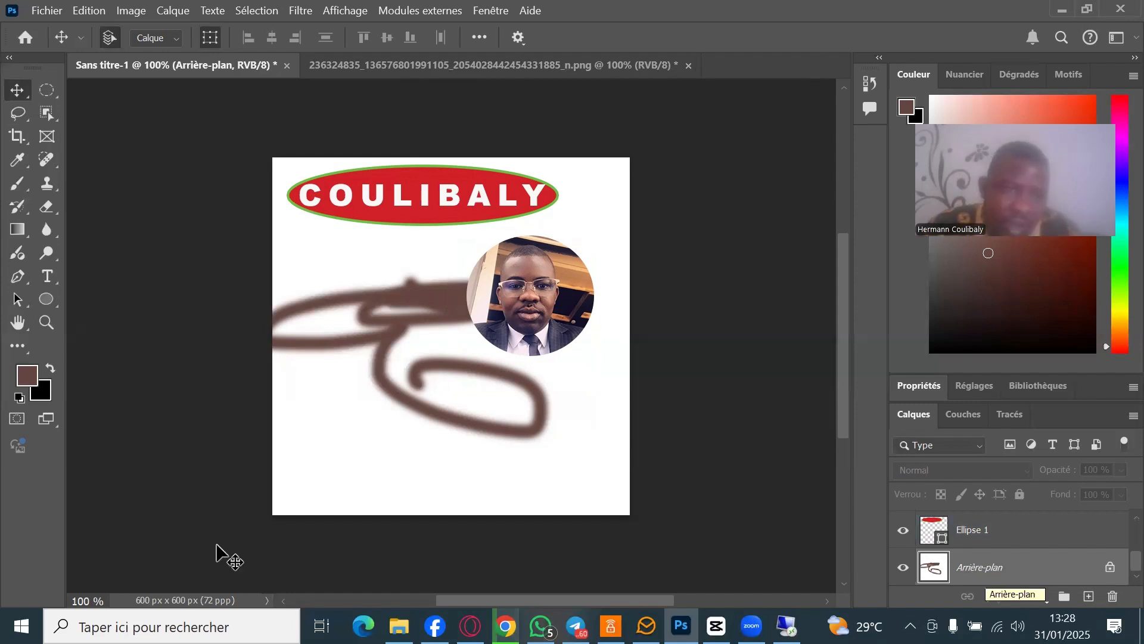
left_click(24, 189)
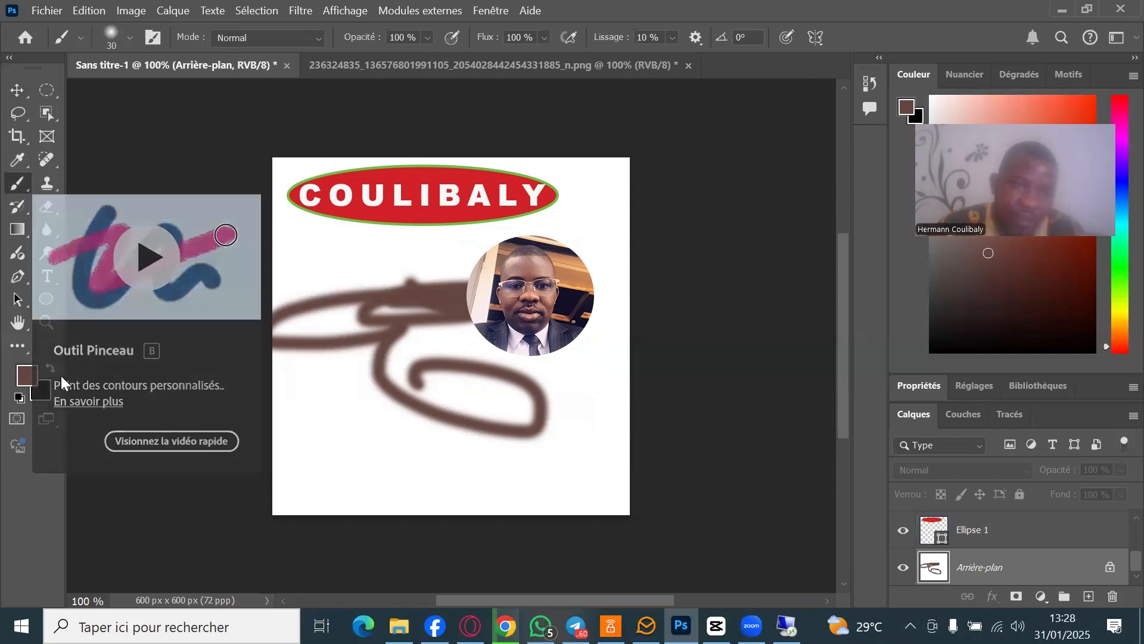
left_click(22, 383)
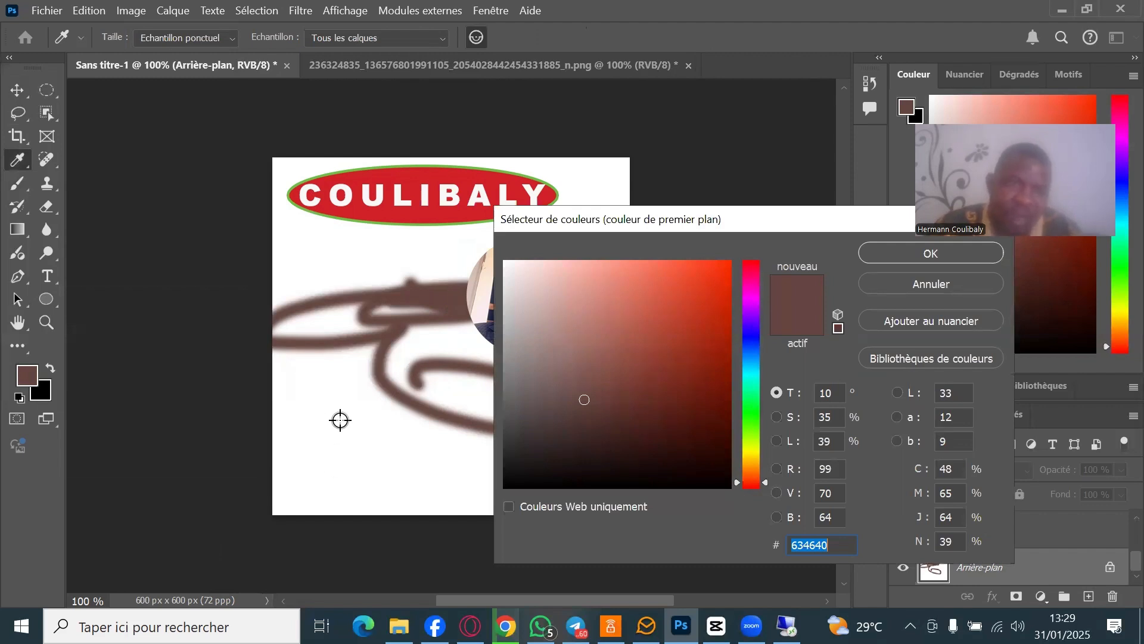
left_click(341, 448)
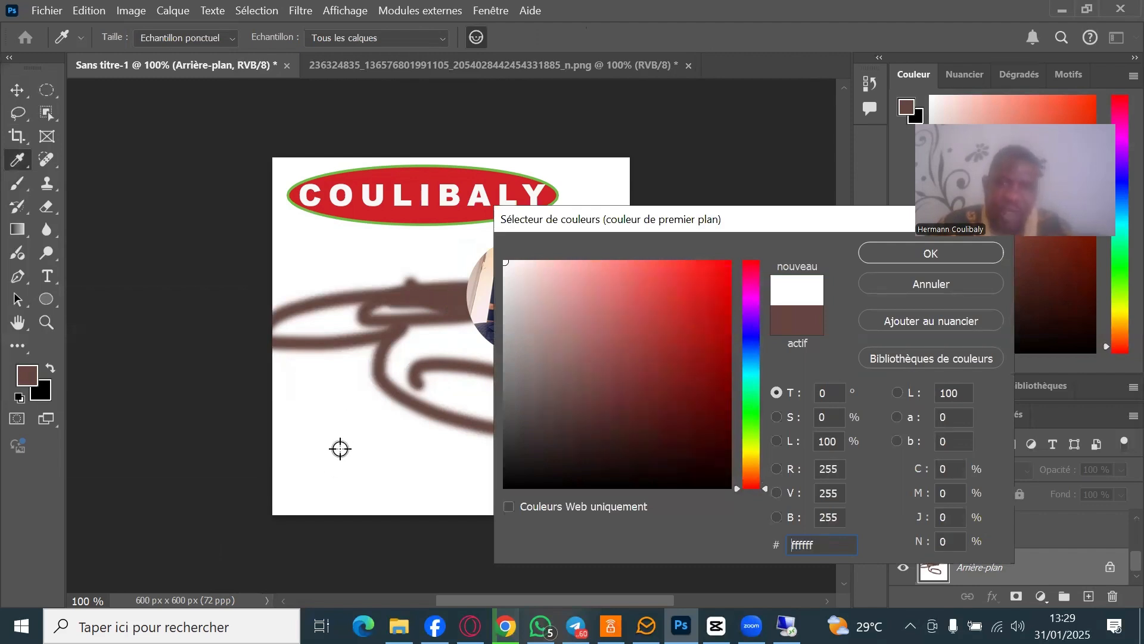
left_click(945, 255)
key("b")
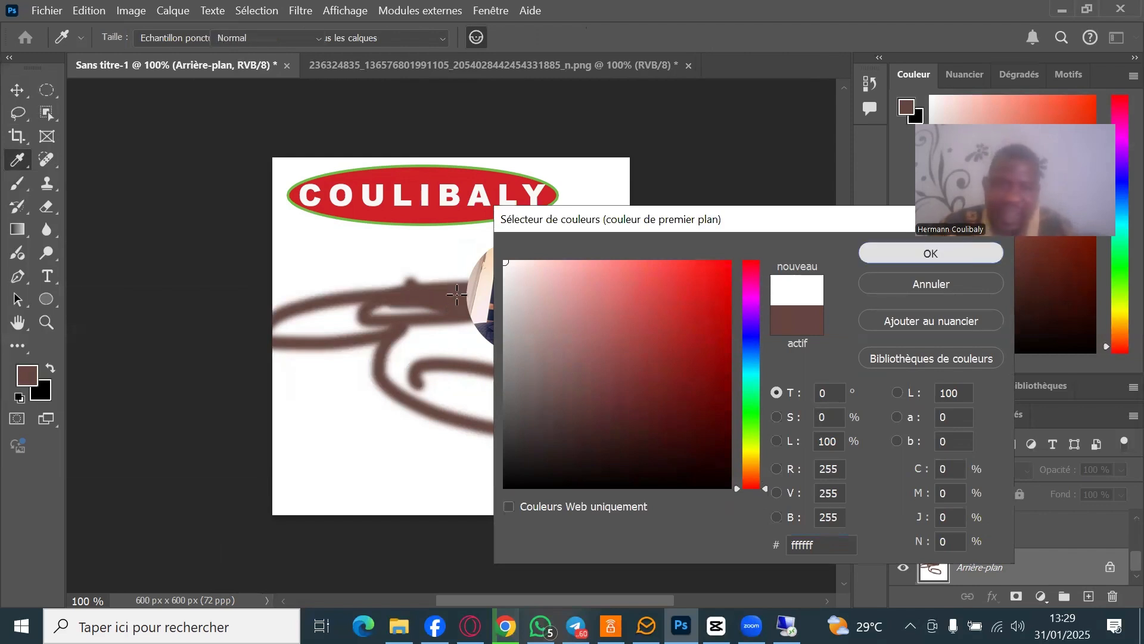
- Paint white over the brown strokes to the left of the portrait circle
mouse_move(386, 298)
left_mouse_down()
mouse_move(369, 356)
mouse_move(381, 299)
mouse_move(381, 357)
left_mouse_up()
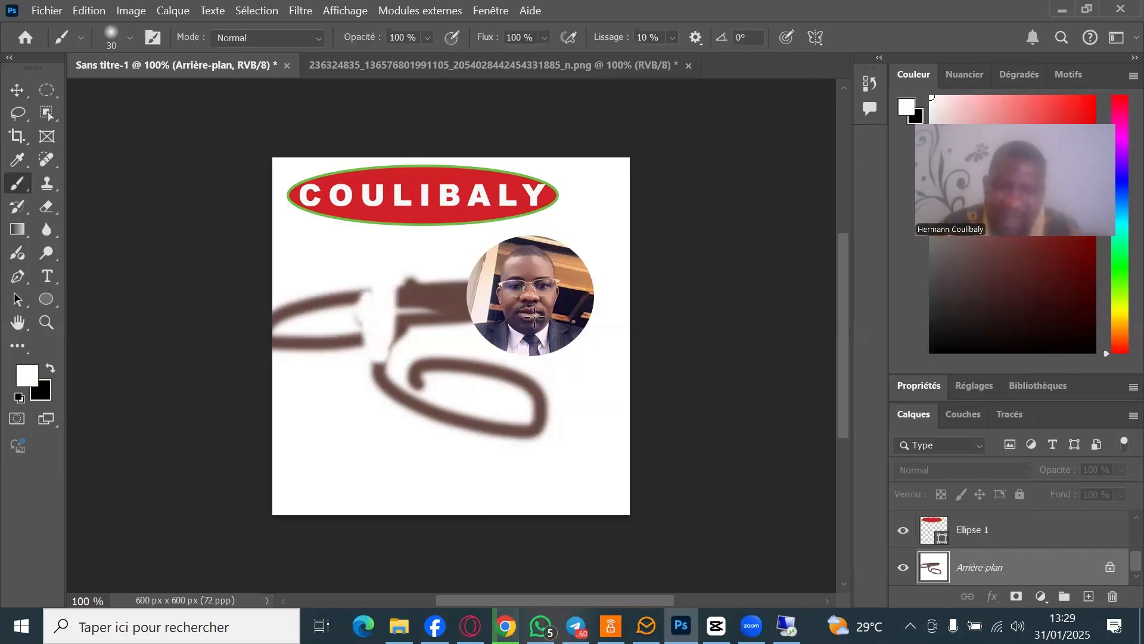
left_click_drag(468, 307, 417, 326)
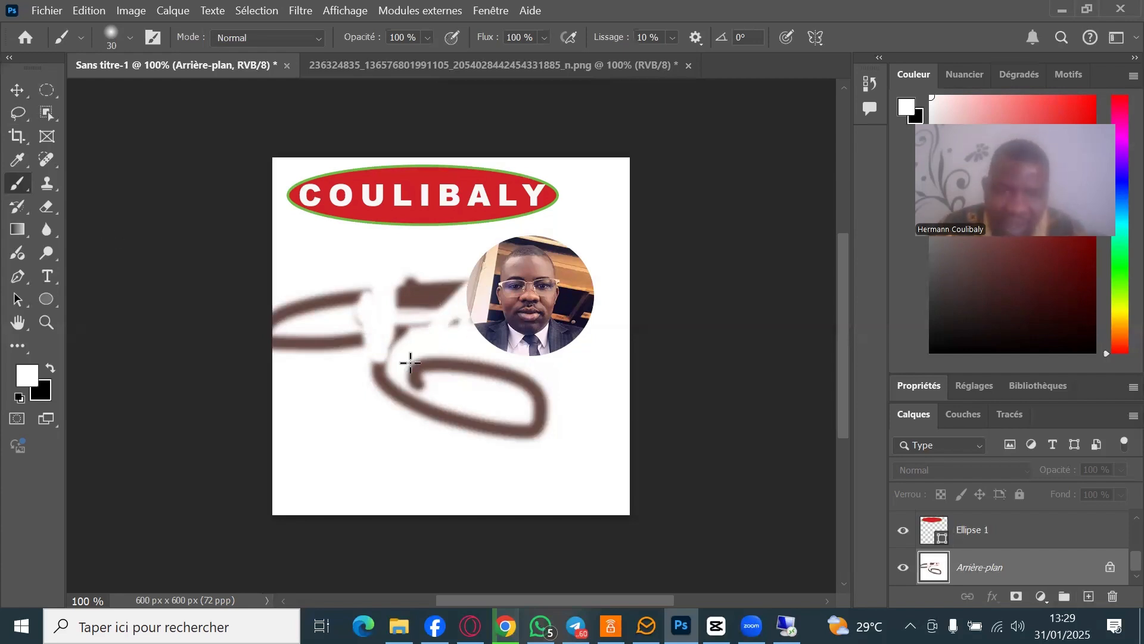
mouse_move(409, 358)
left_mouse_down()
mouse_move(388, 345)
mouse_move(381, 363)
left_mouse_up()
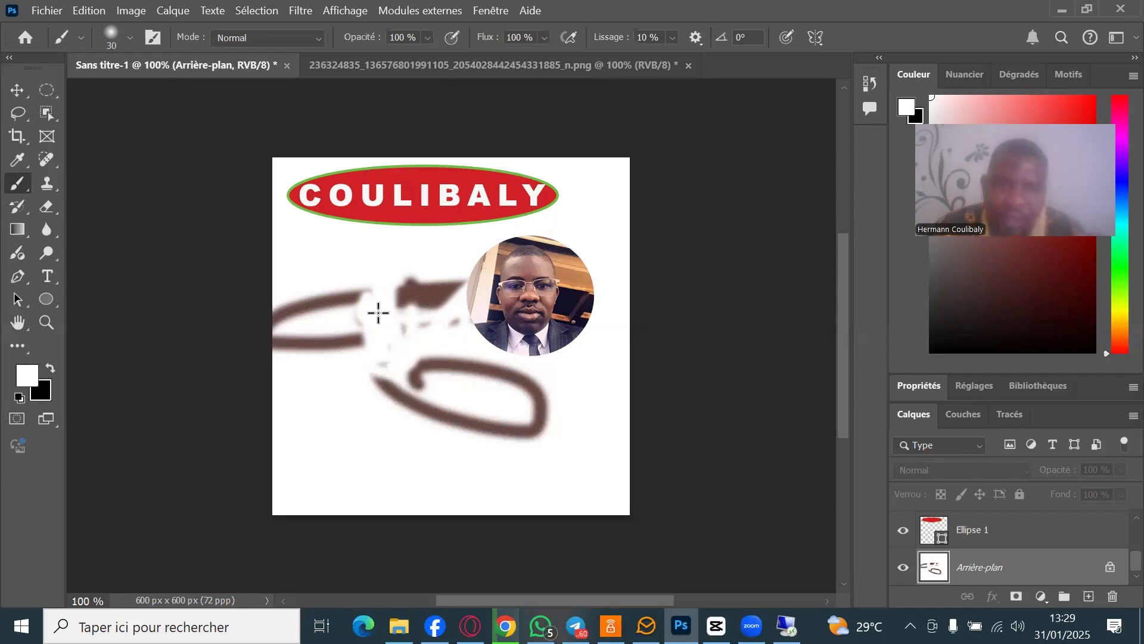
left_click_drag(465, 378, 424, 374)
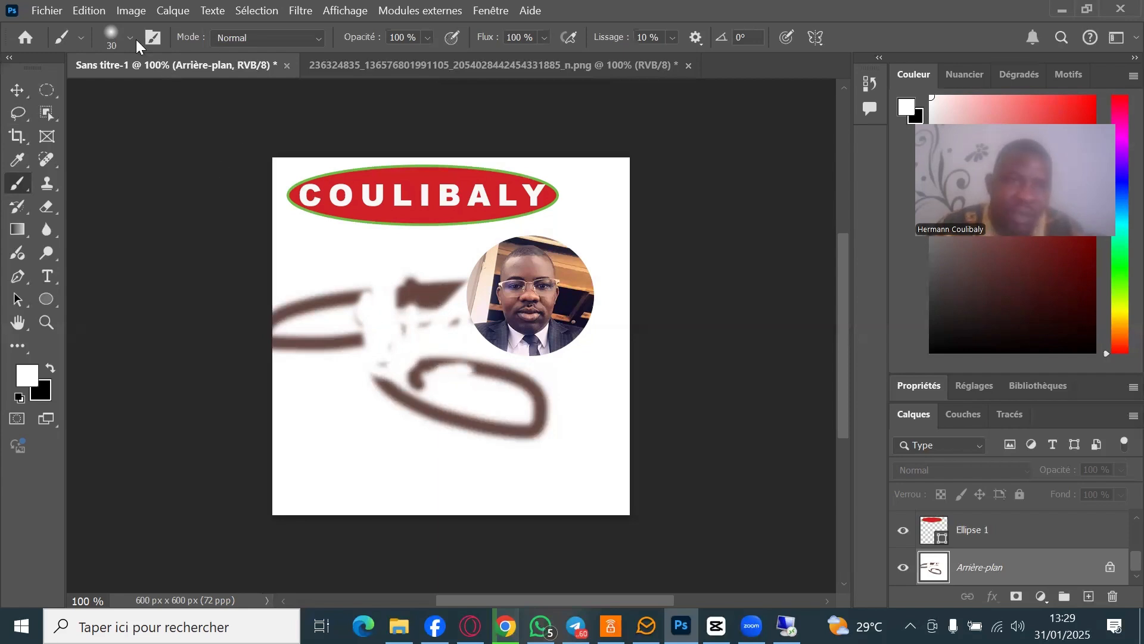
- Set the brush Épaisseur to 87 px
left_click(81, 39)
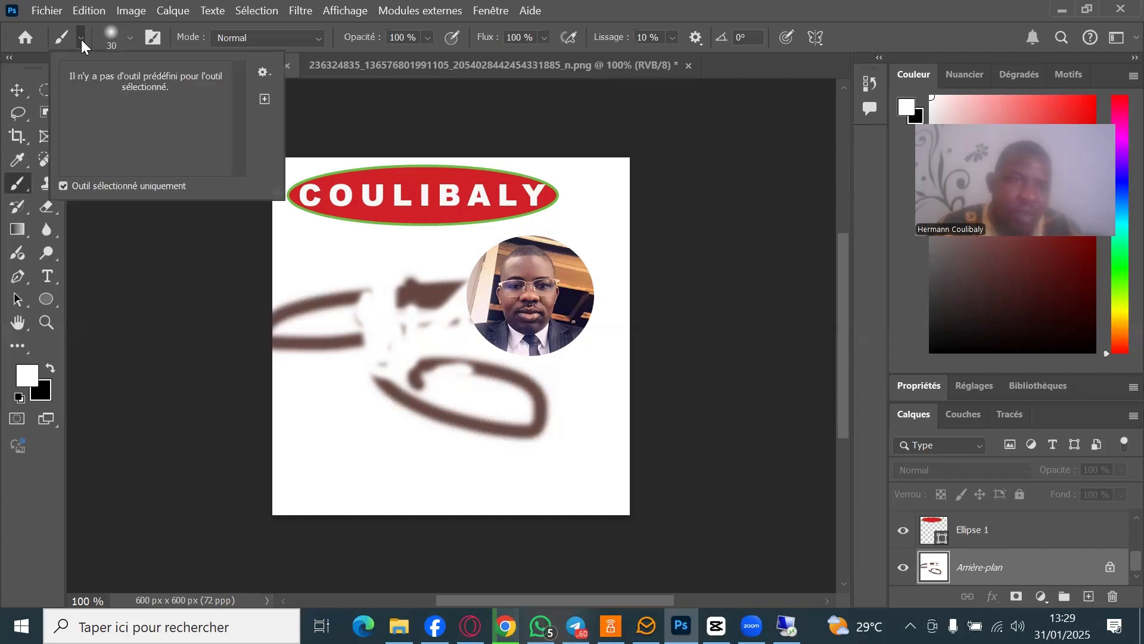
left_click(130, 38)
left_click(130, 38)
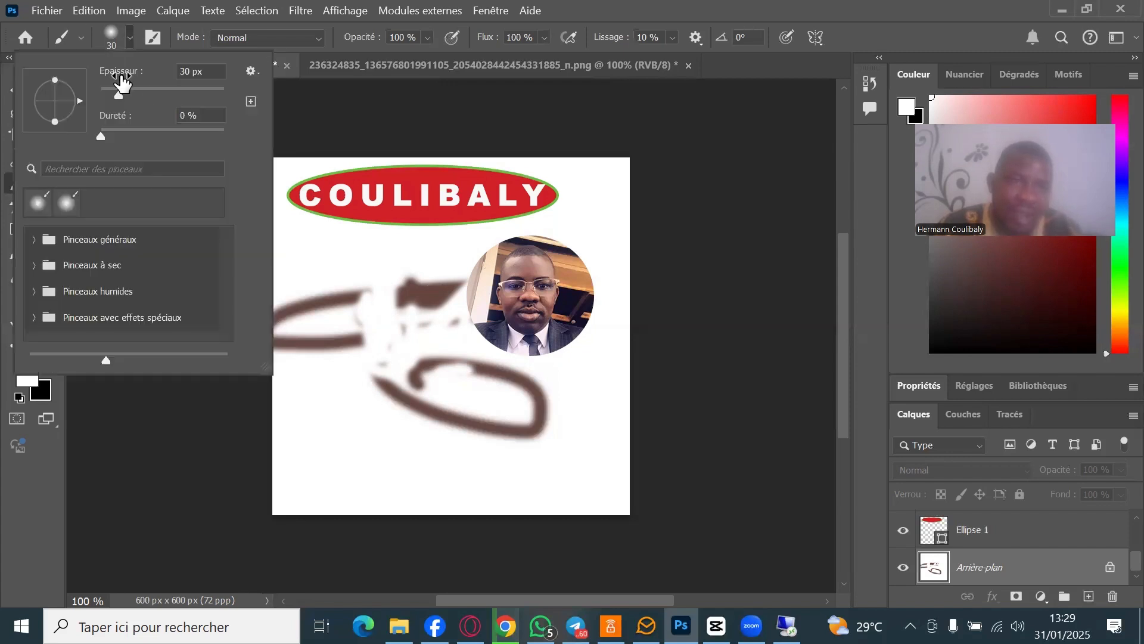
left_click(153, 94)
- Paint white over the remaining brown loops and the smudge at the left edge
mouse_move(423, 385)
left_mouse_down()
mouse_move(547, 394)
mouse_move(524, 432)
left_mouse_up()
mouse_move(375, 385)
left_mouse_down()
mouse_move(524, 375)
mouse_move(298, 296)
mouse_move(459, 271)
left_mouse_up()
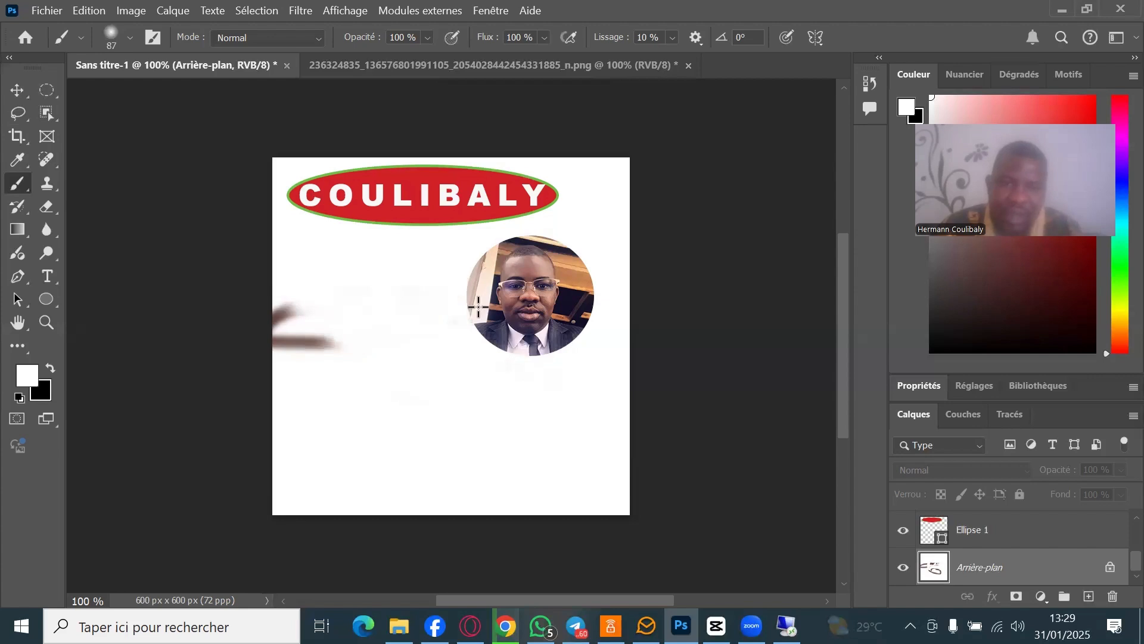
left_click_drag(288, 314, 424, 332)
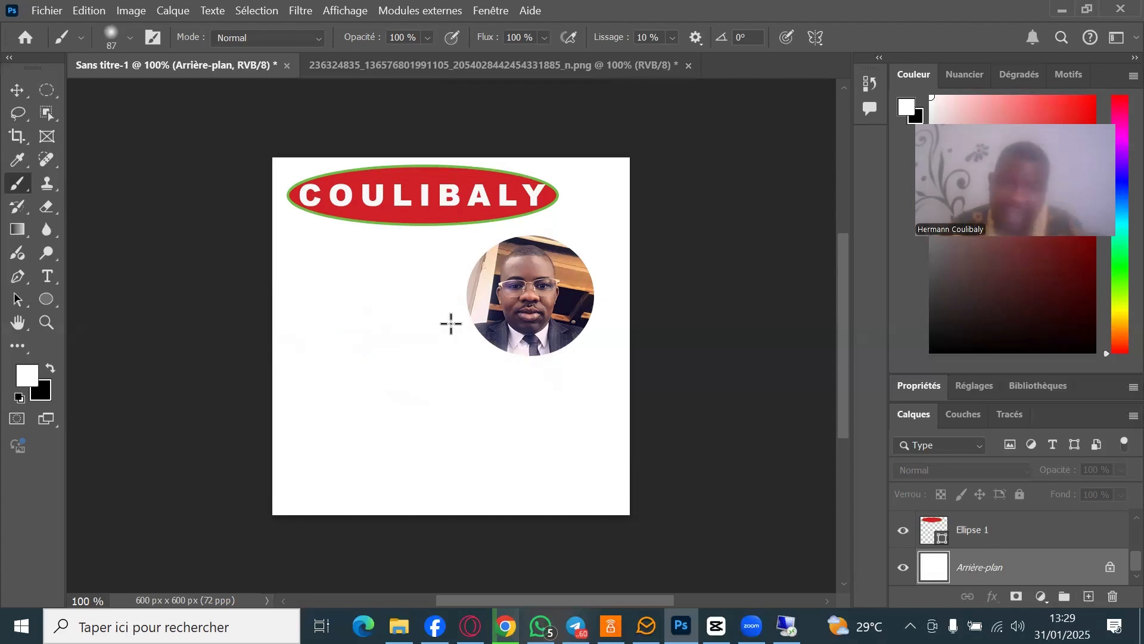
left_click(20, 93)
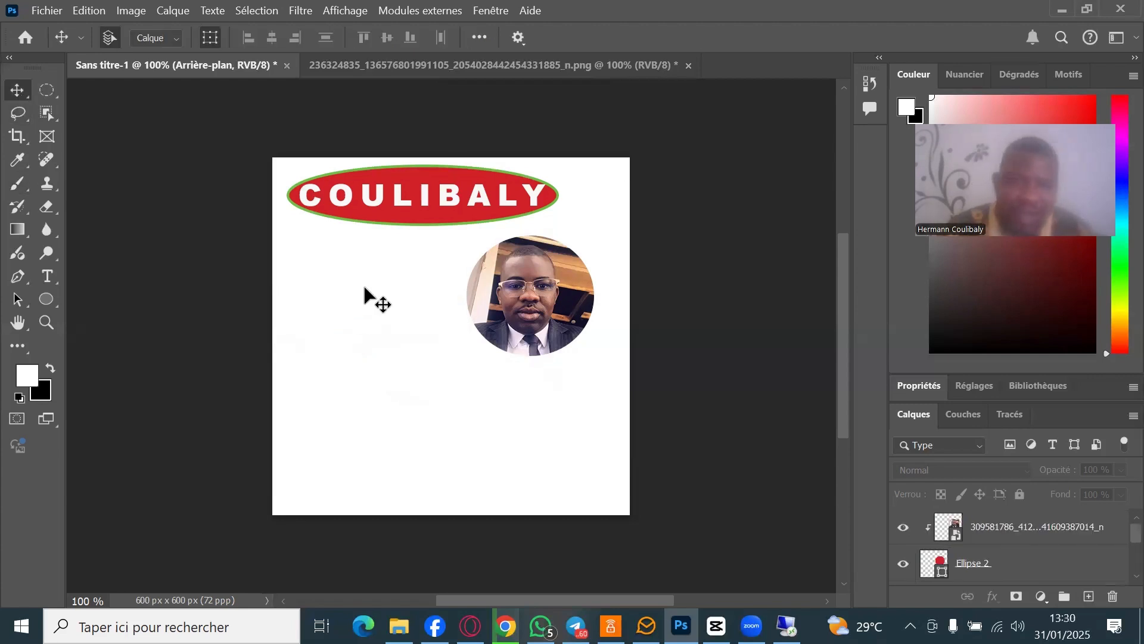
- Start a text layer below the banner, discard it, and select the portrait photo layer
left_click(46, 278)
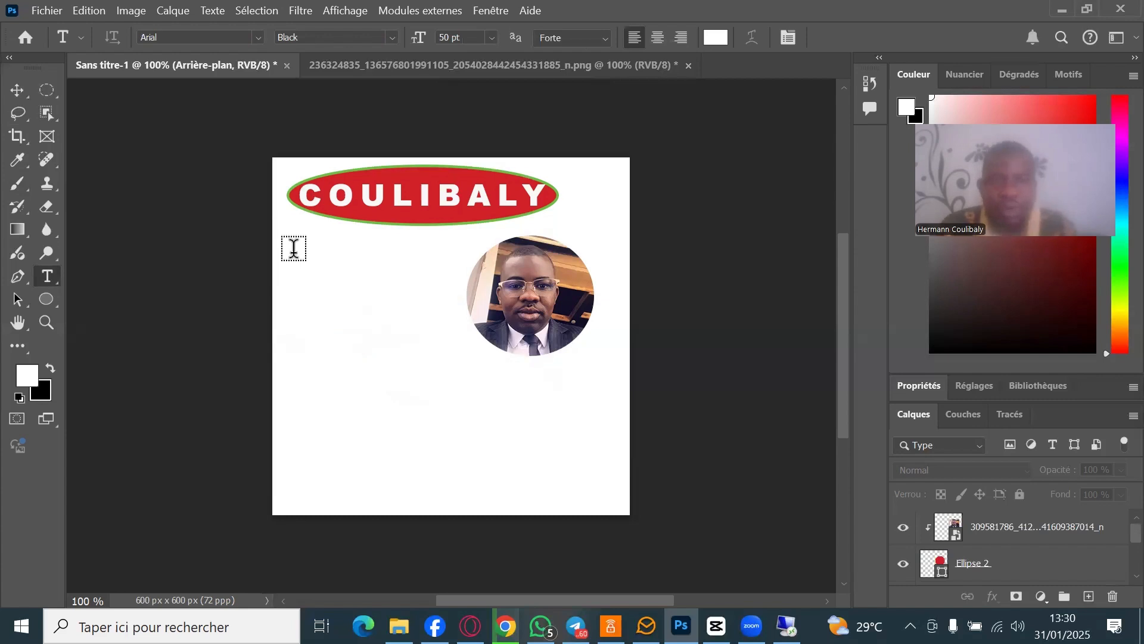
left_click(293, 248)
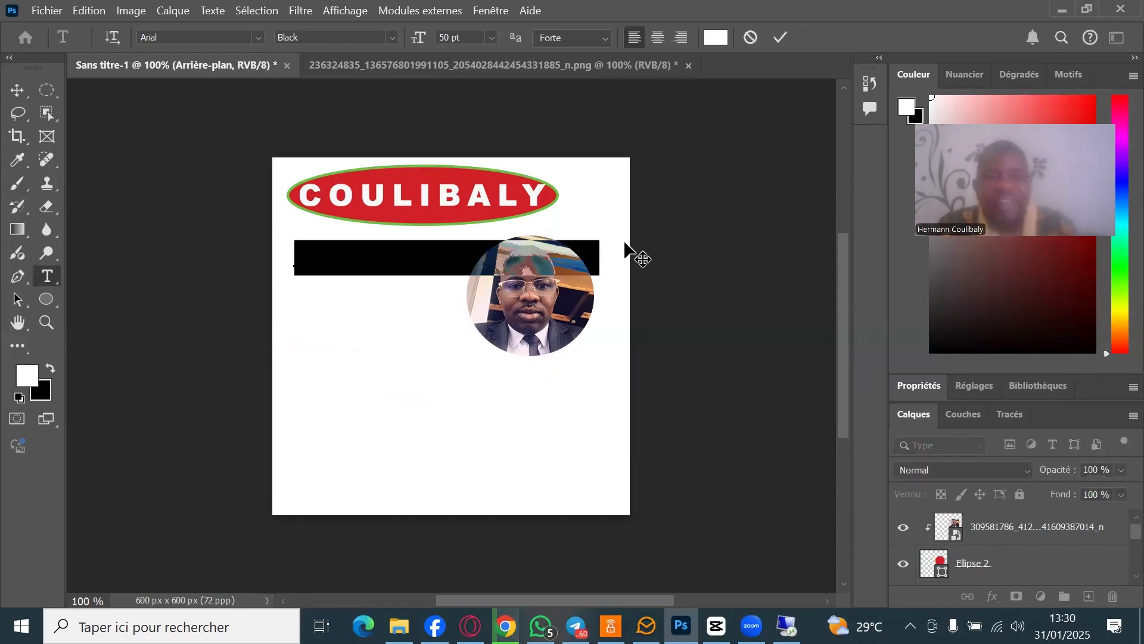
key("BackSpace")
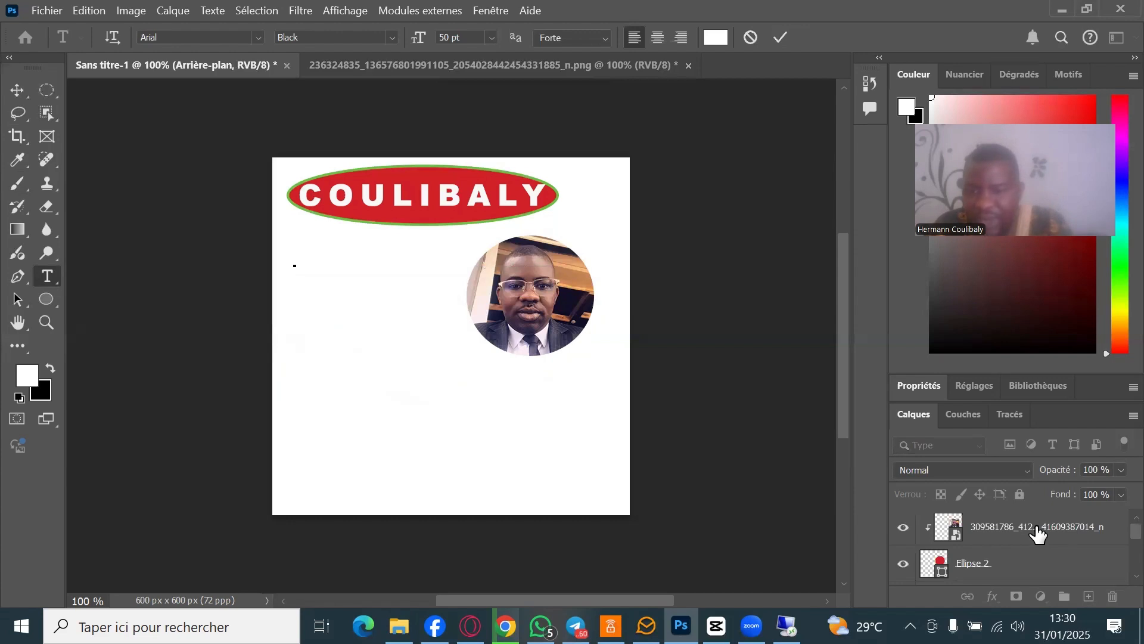
scroll(1048, 539, "down", 2)
scroll(1117, 530, "up", 2)
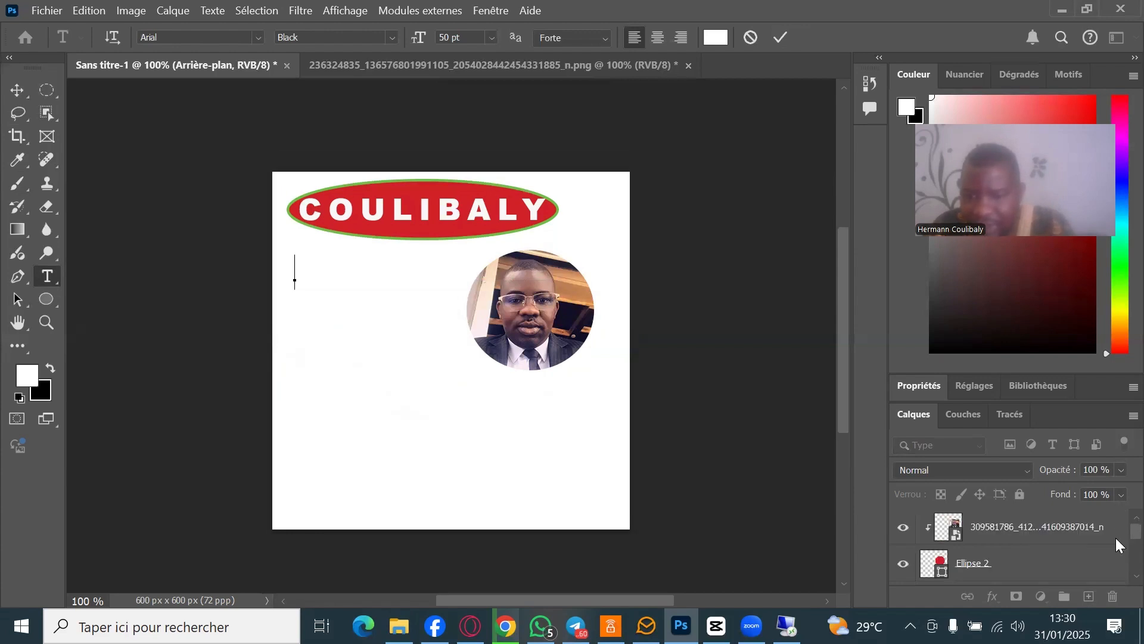
scroll(1116, 554, "down", 4)
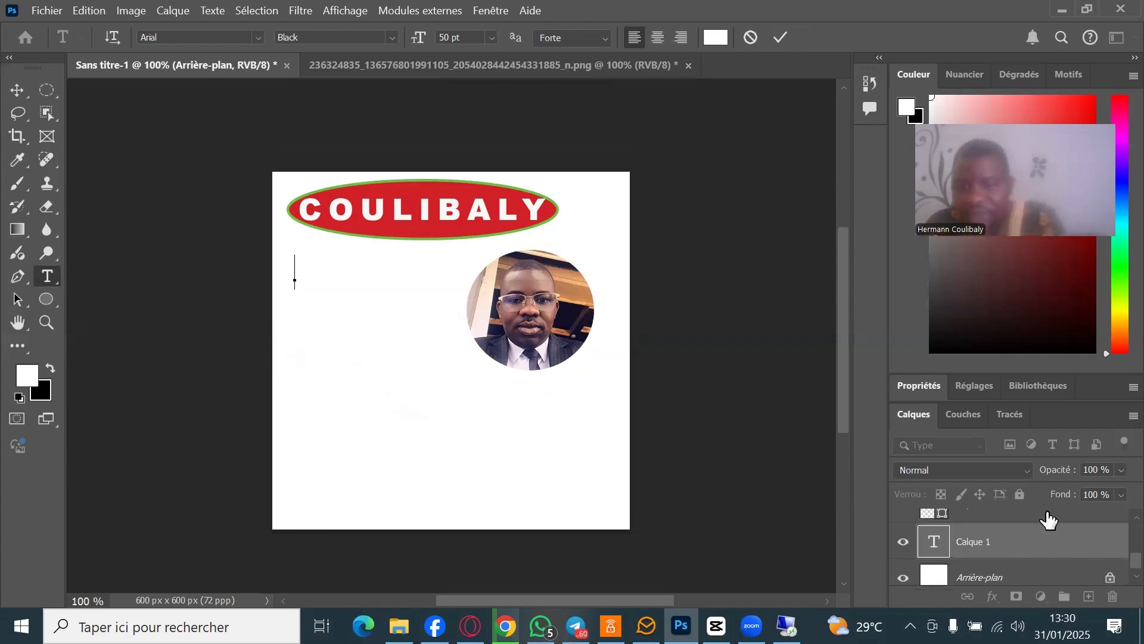
left_click(21, 95)
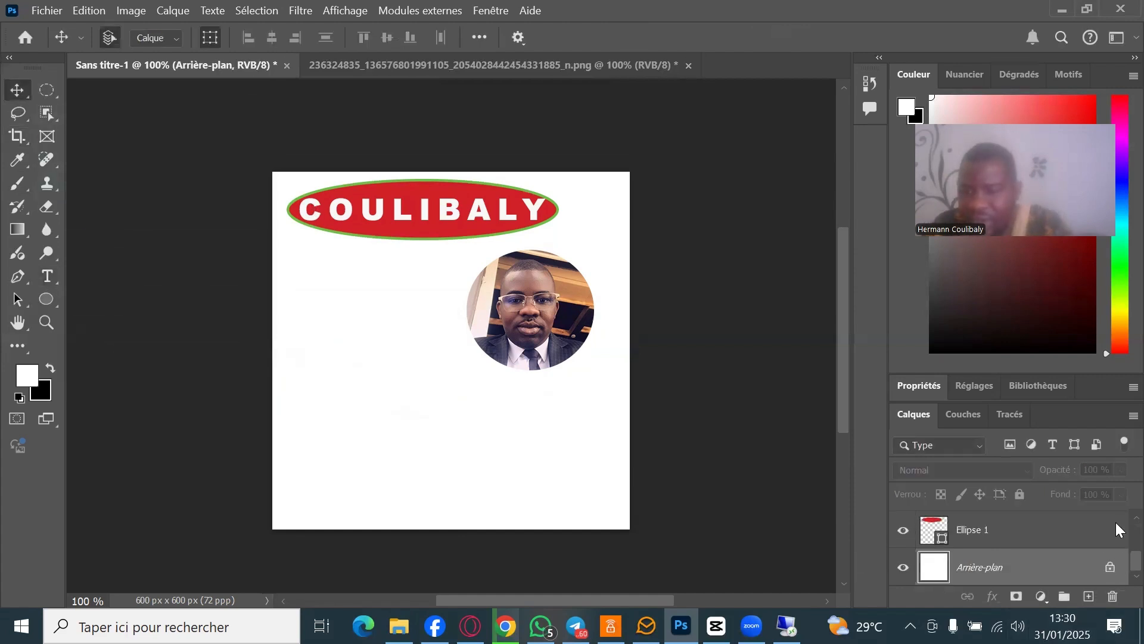
scroll(1057, 534, "up", 3)
left_click(1054, 537)
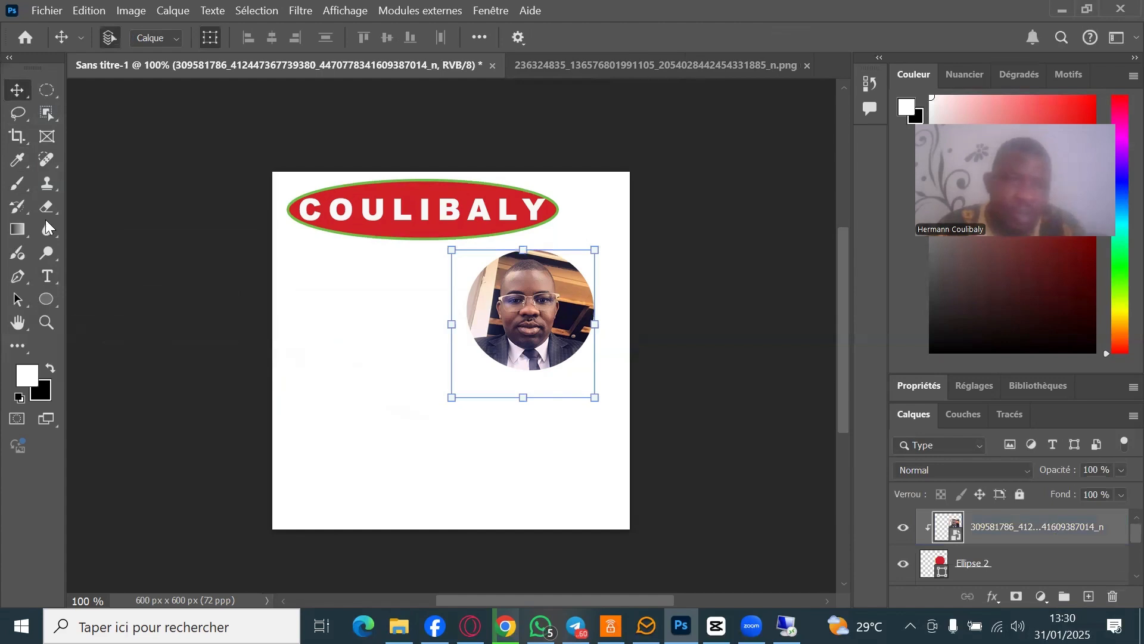
- Draw a paragraph text box left of the portrait with text colour black 000000
left_click(49, 277)
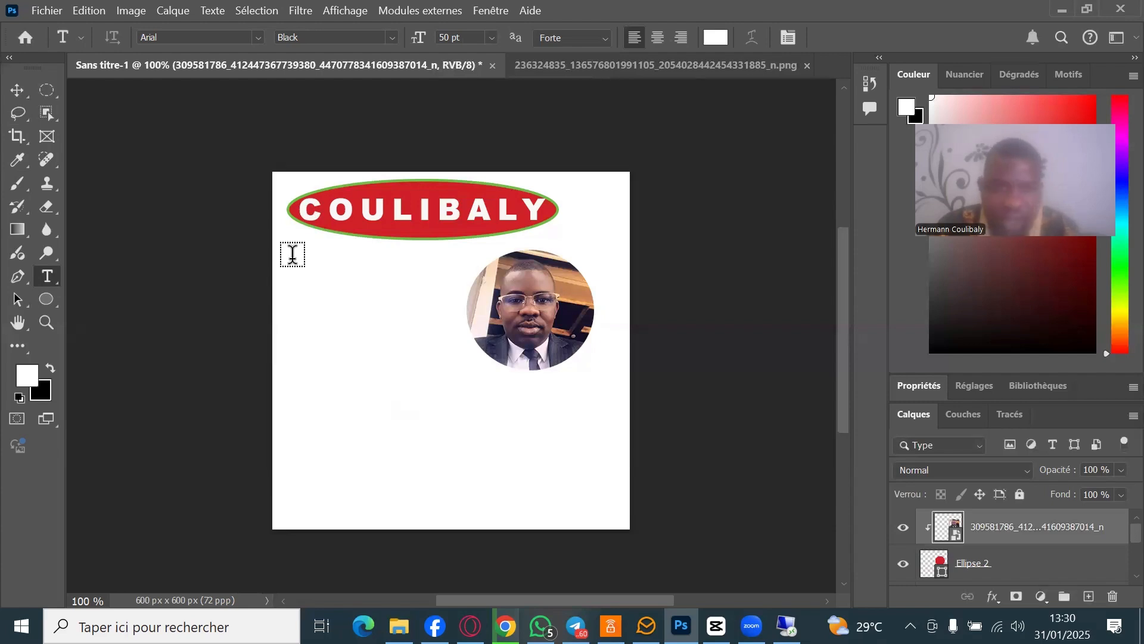
left_click_drag(290, 259, 474, 442)
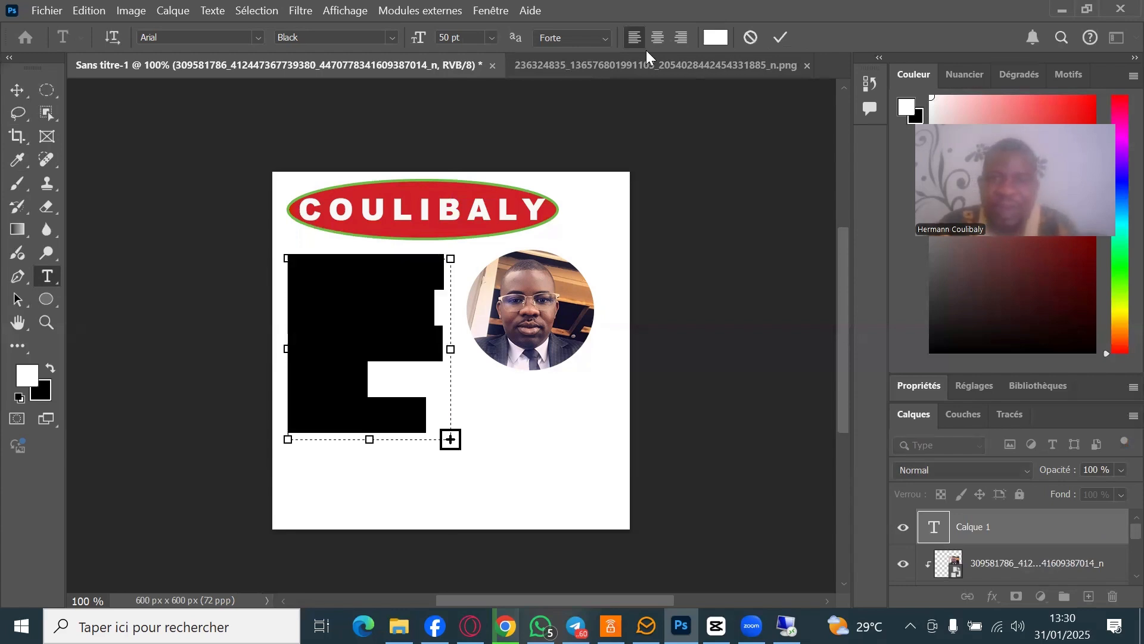
left_click(717, 39)
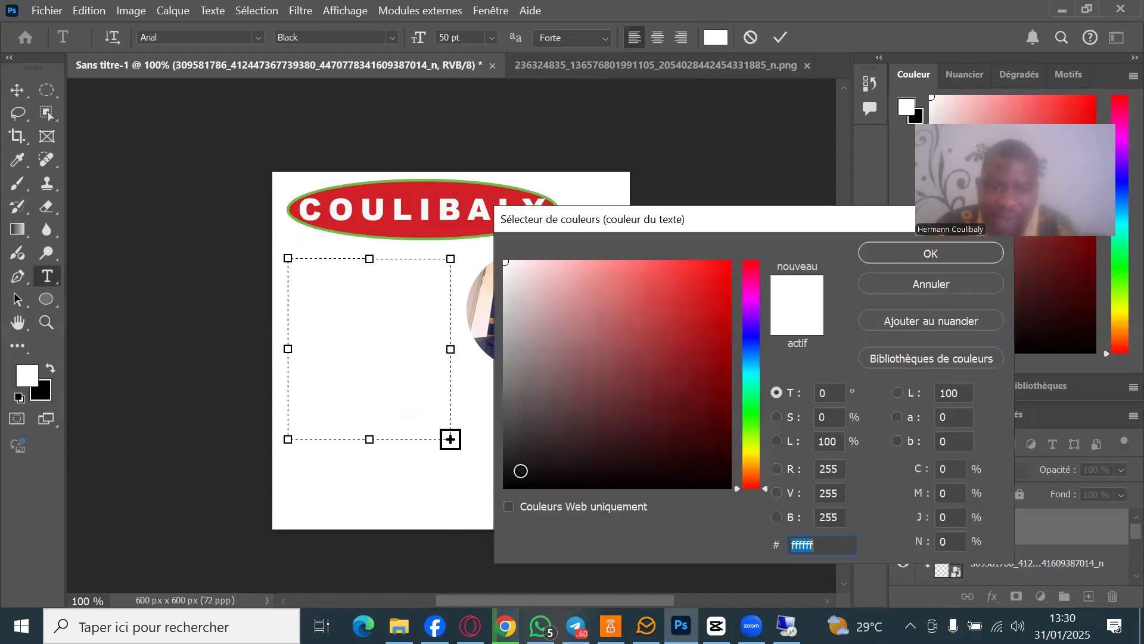
left_click(511, 484)
left_click(508, 487)
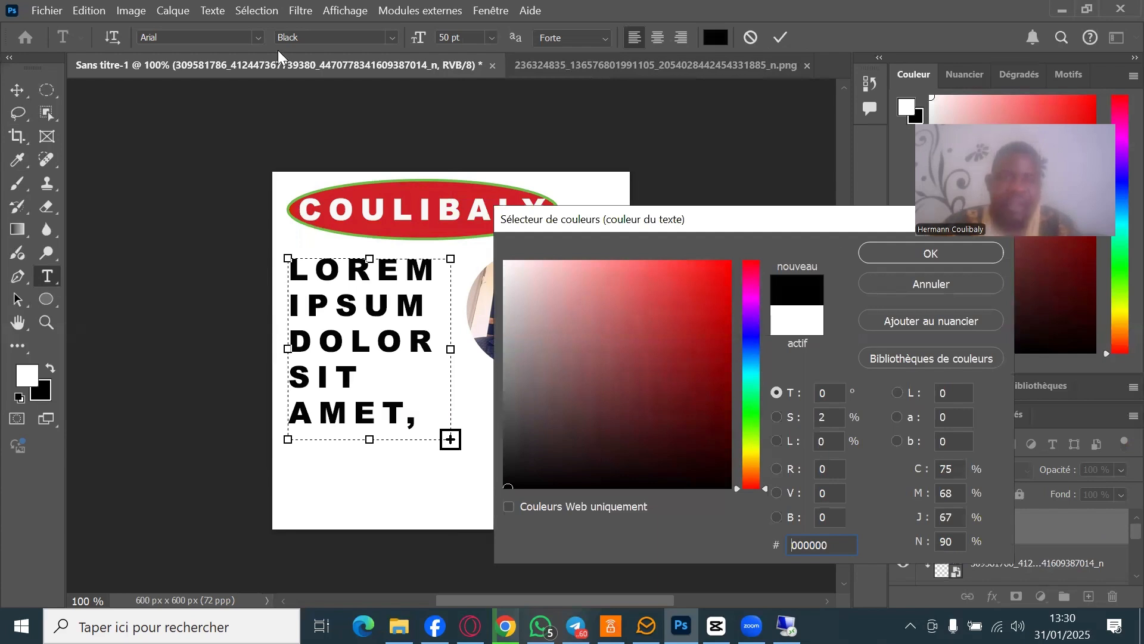
key("Return")
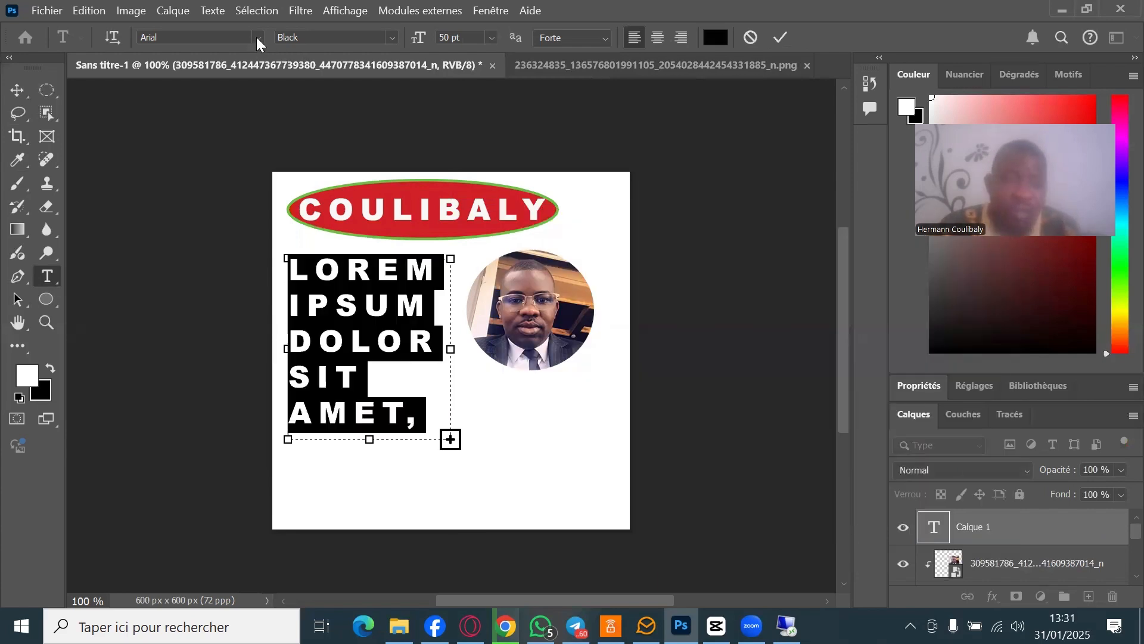
- Set the paragraph's font to Times New Roman at 11 pt
left_click(259, 37)
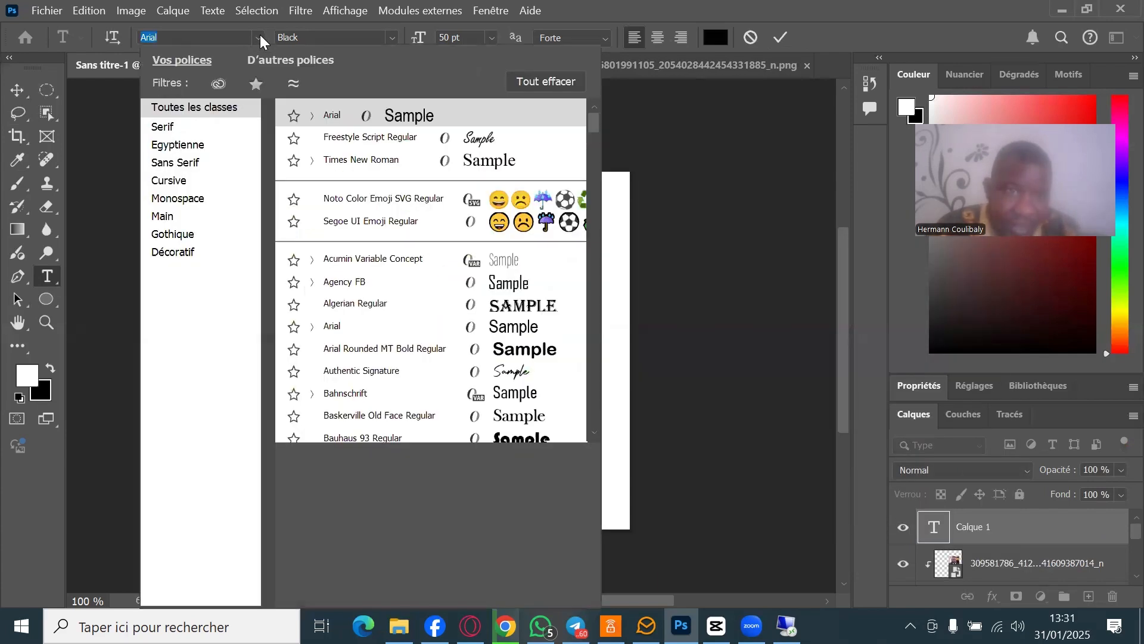
left_click(364, 161)
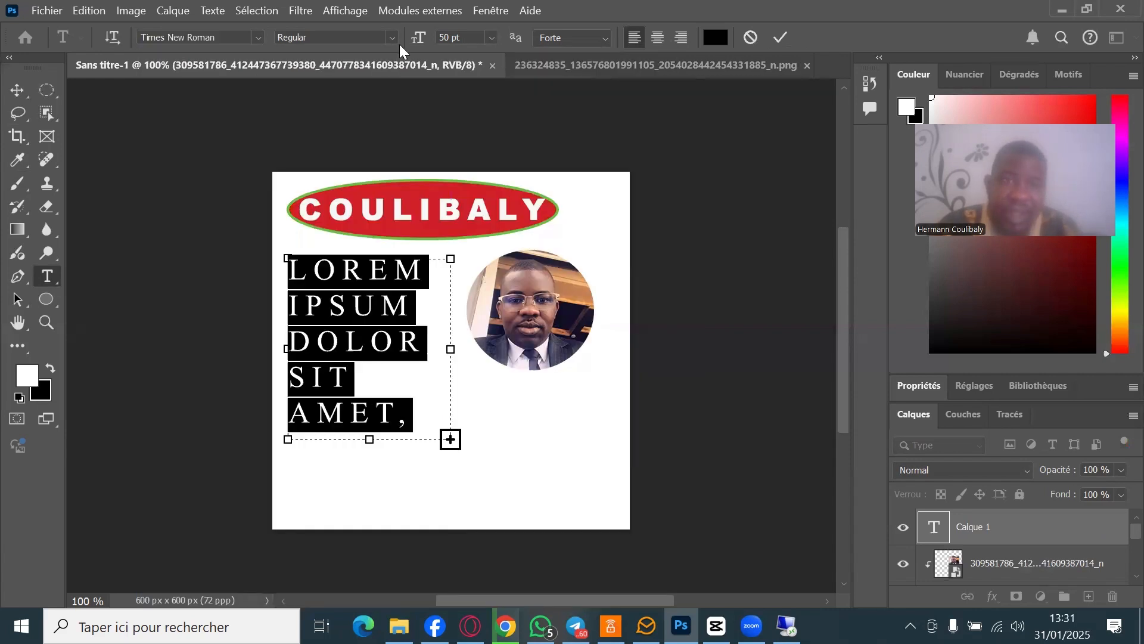
left_click(494, 36)
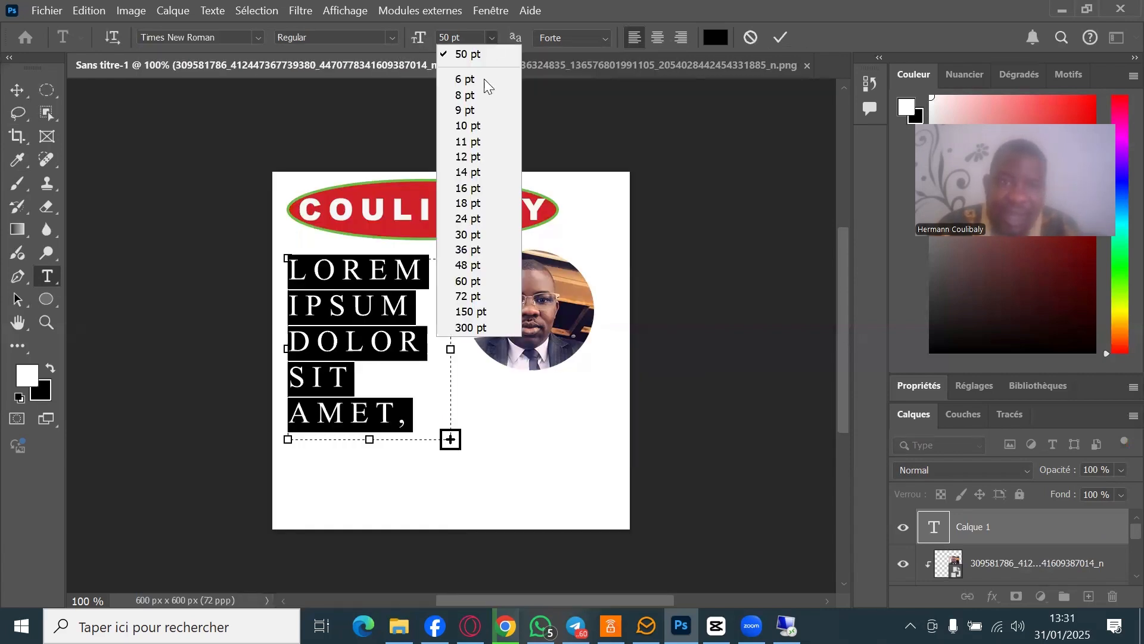
left_click(484, 142)
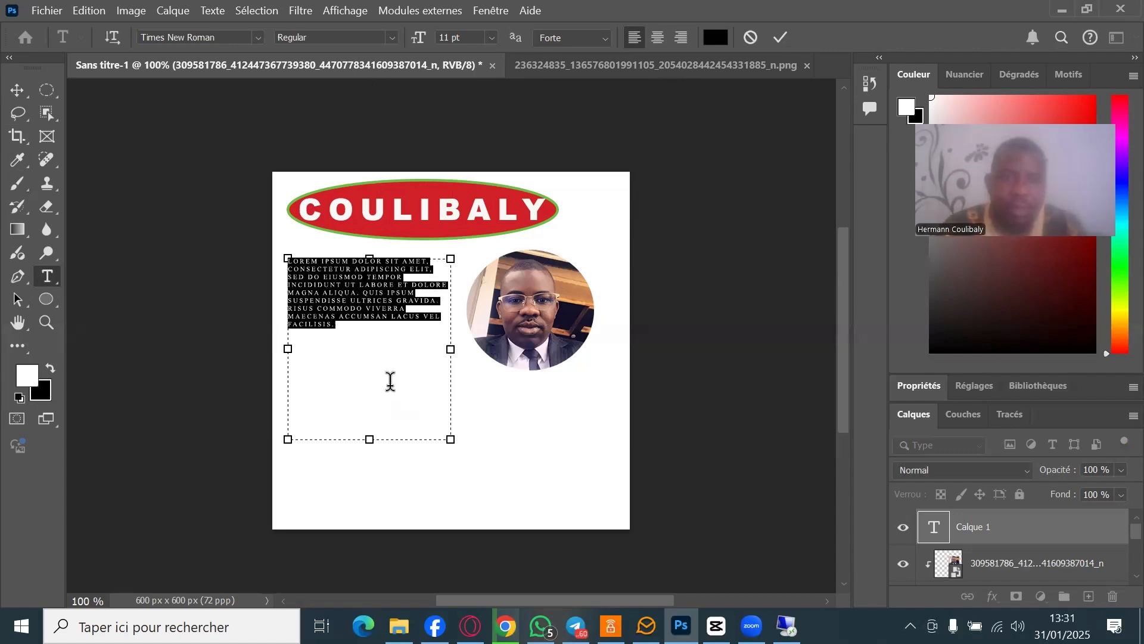
- Replace the placeholder with FORMATEUR and make it 30 pt Bold
key("BackSpace")
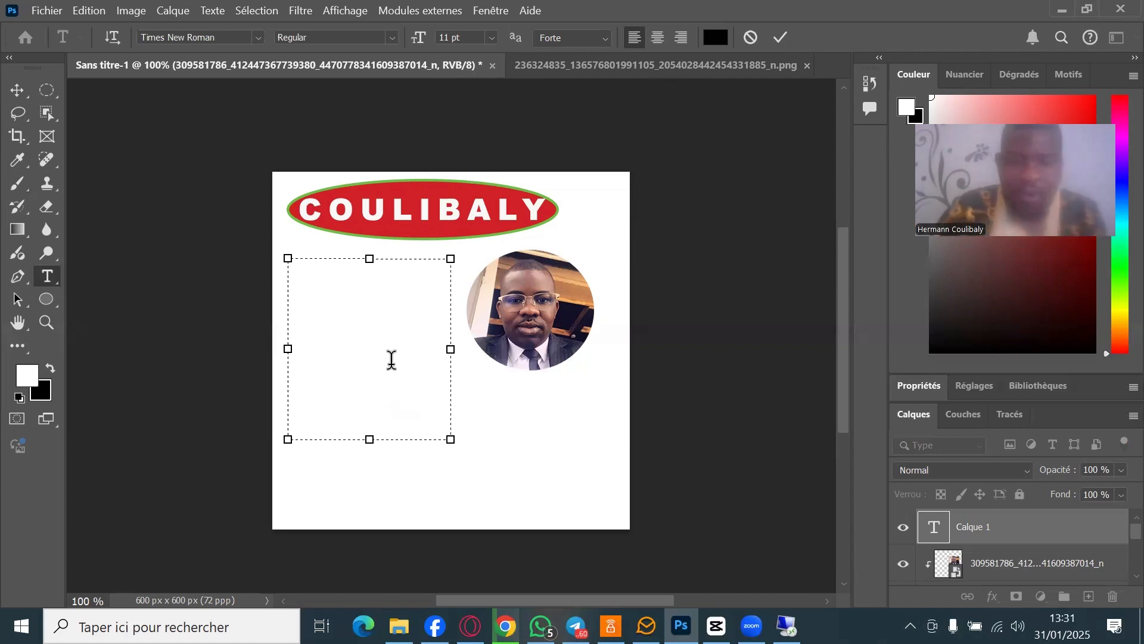
type("FORMATEUR")
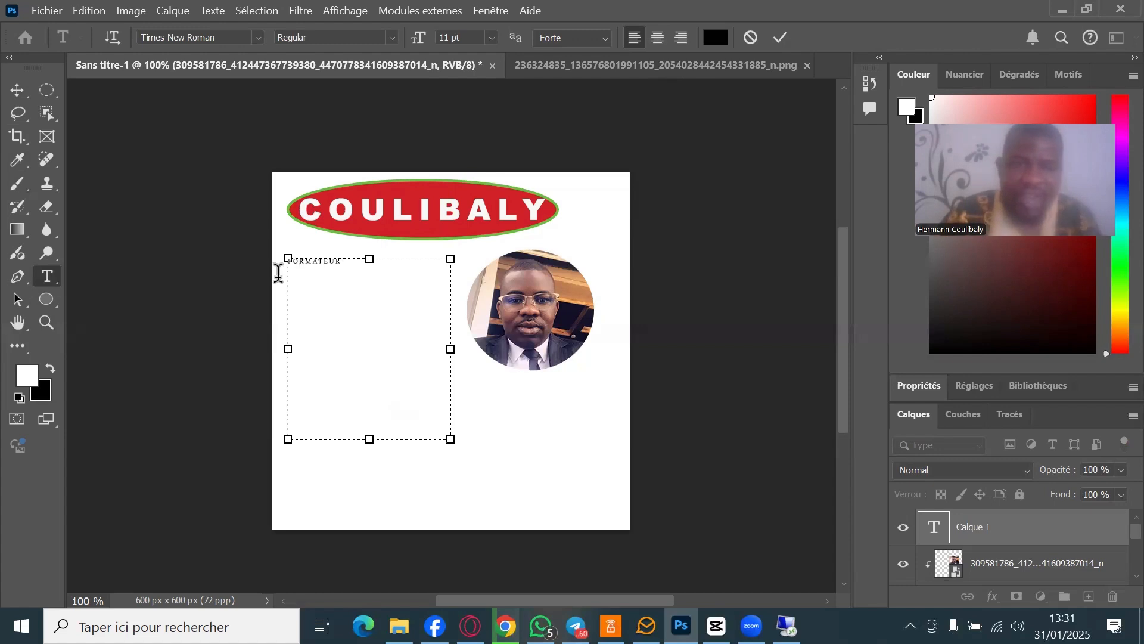
left_click_drag(277, 265, 483, 95)
left_click(492, 38)
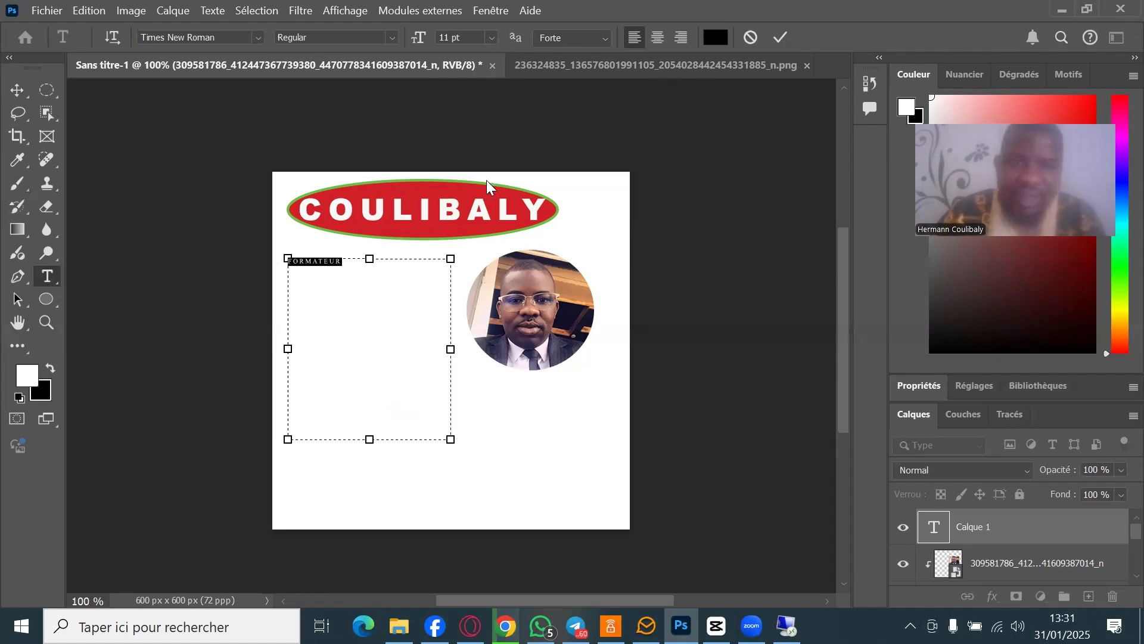
left_click(488, 233)
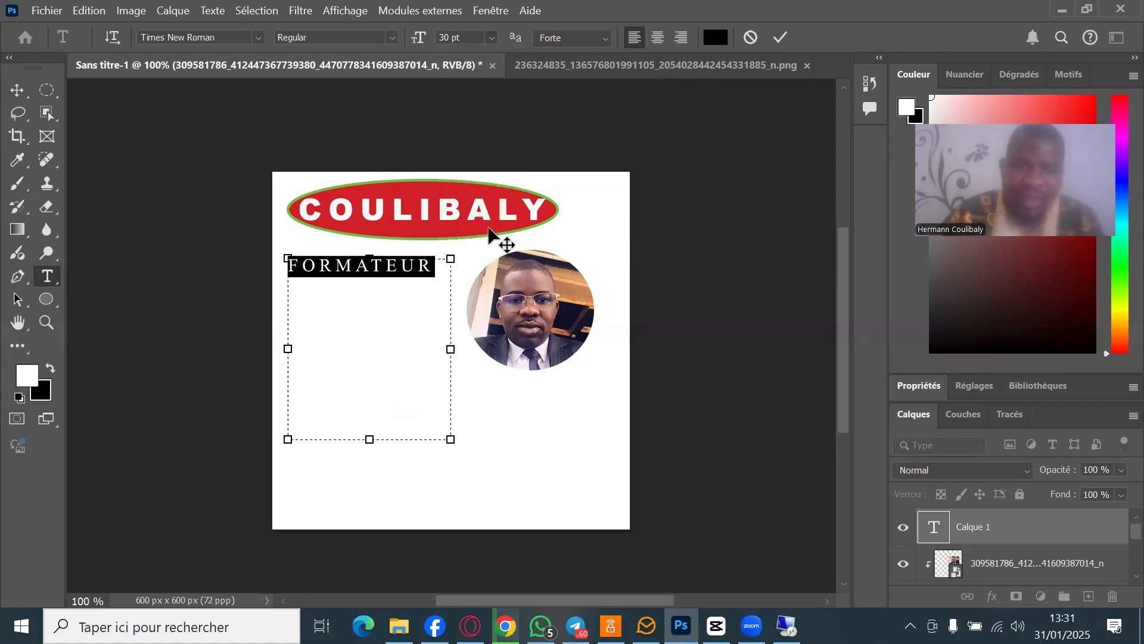
left_click(390, 34)
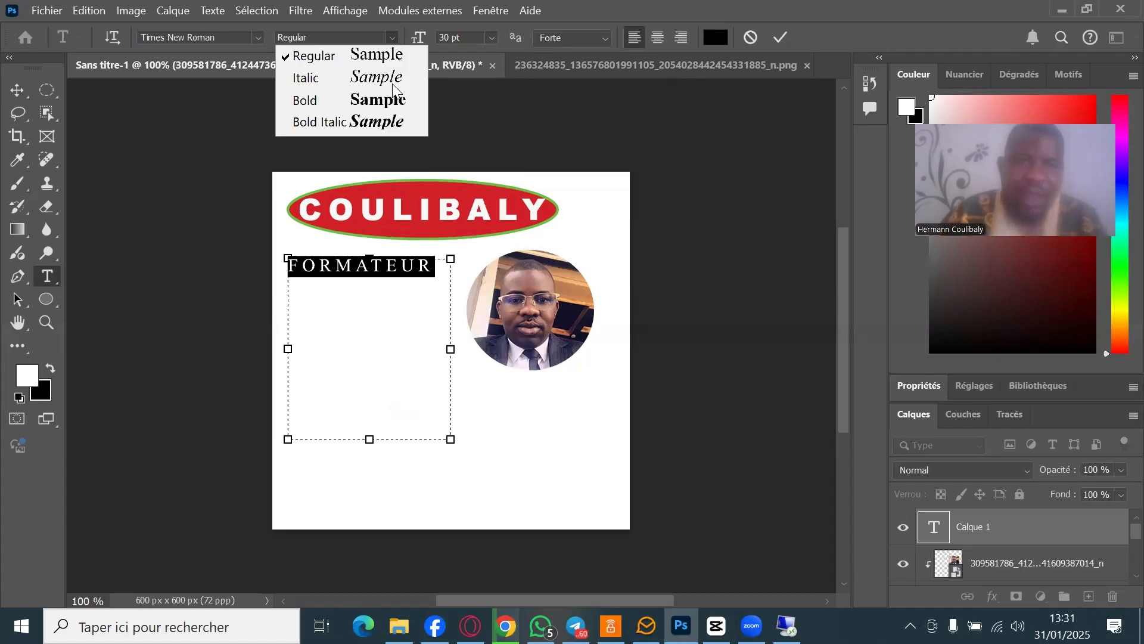
left_click(401, 102)
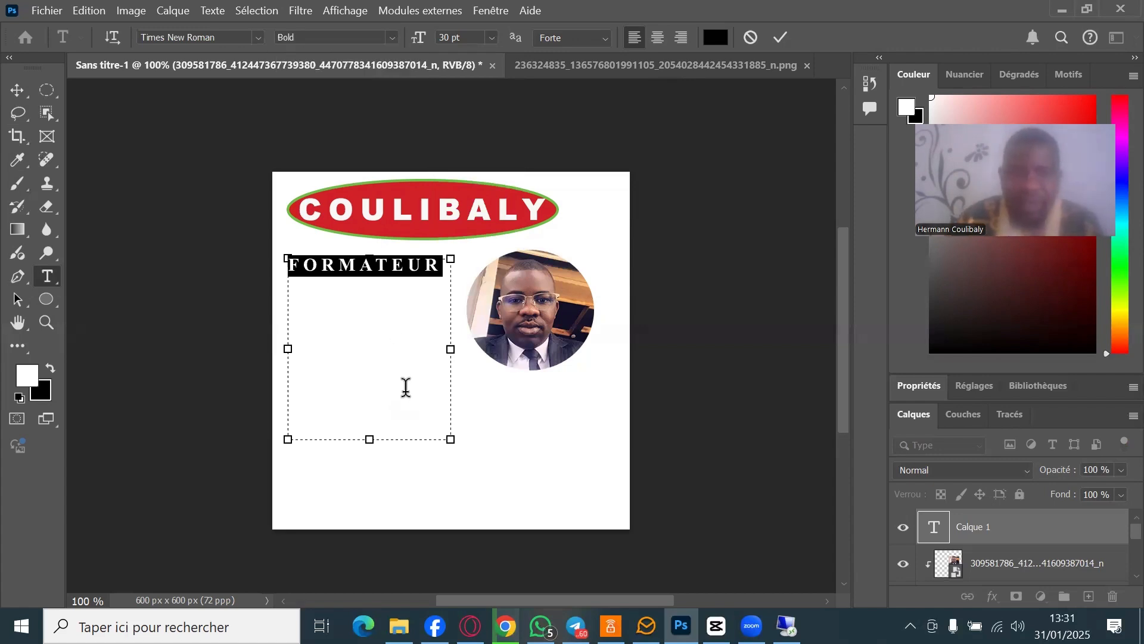
- Start a new line below FORMATEUR set to 16 pt Regular Times New Roman
left_click(406, 387)
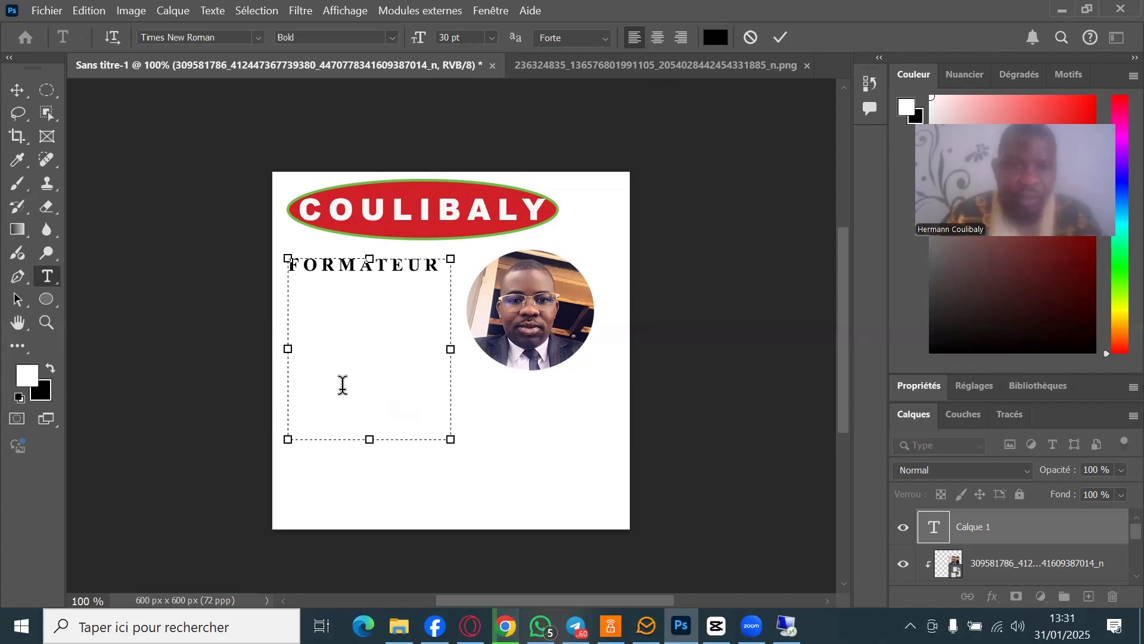
left_click(288, 290)
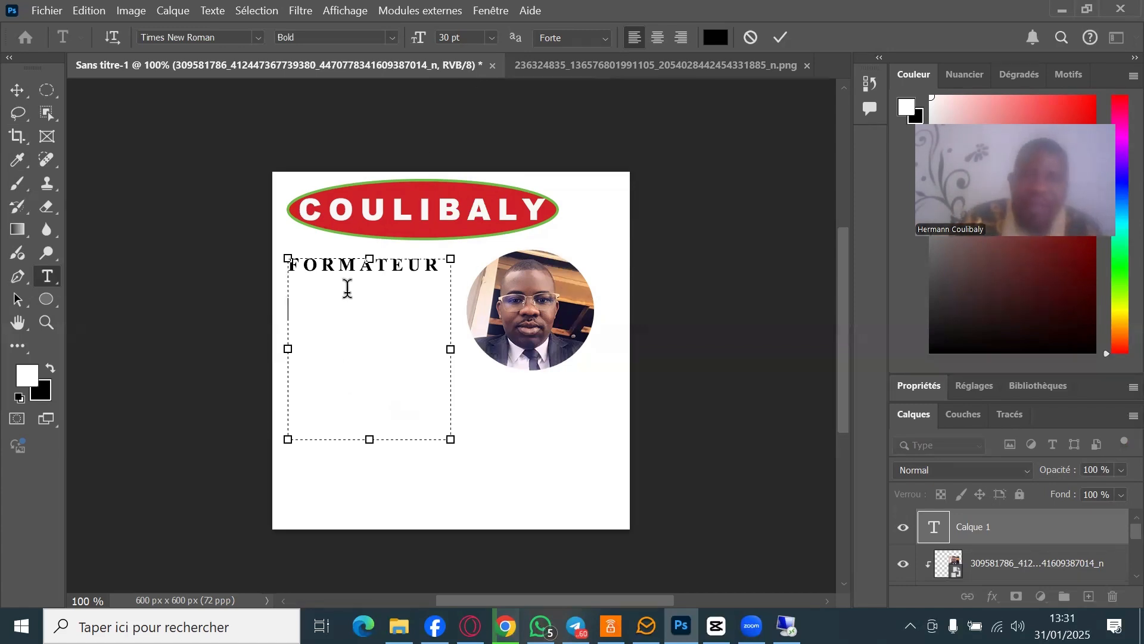
left_click(491, 38)
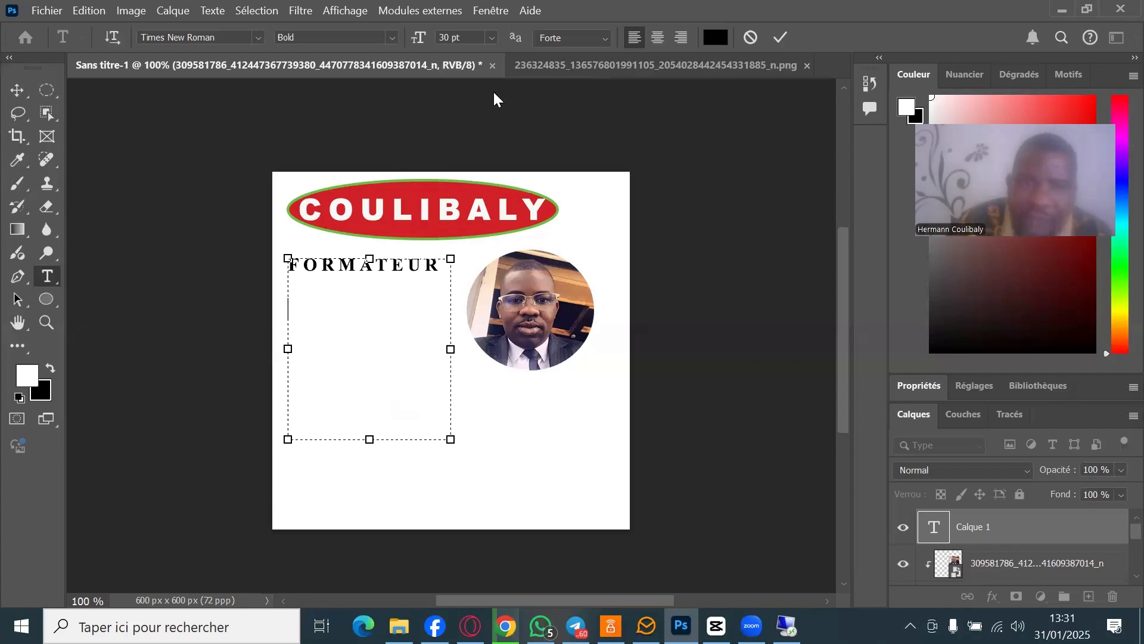
left_click(479, 188)
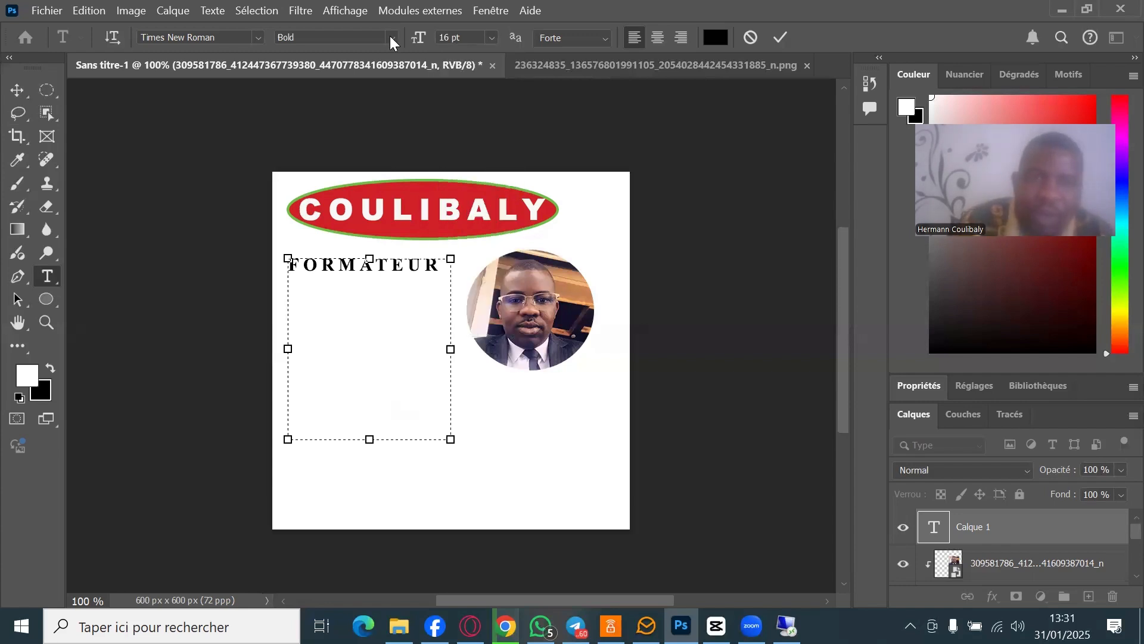
left_click(394, 42)
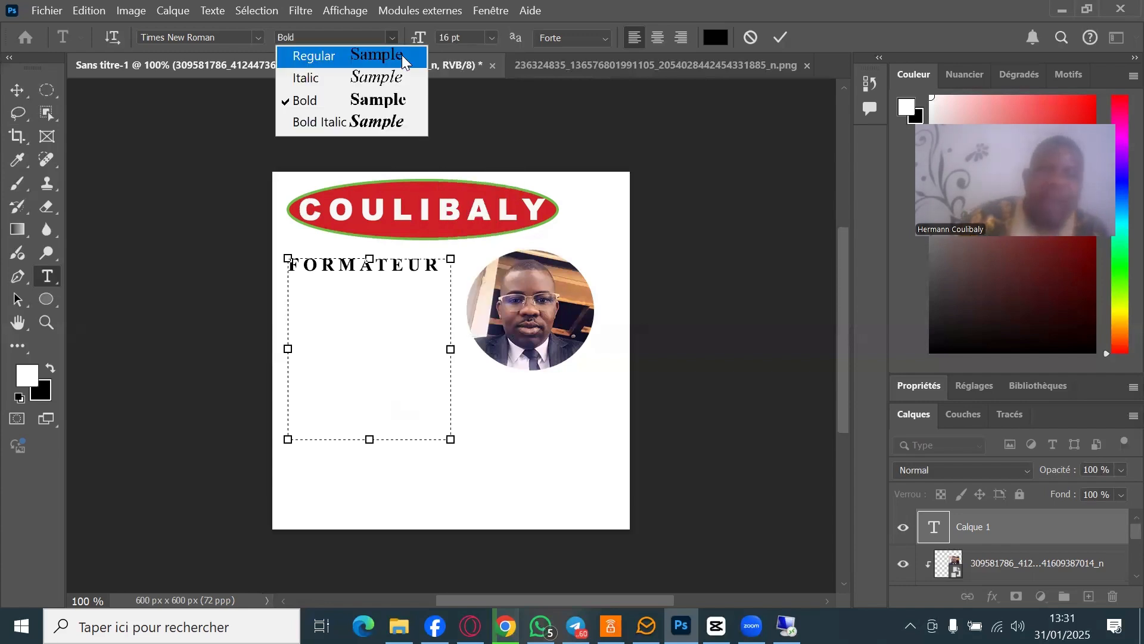
left_click(402, 56)
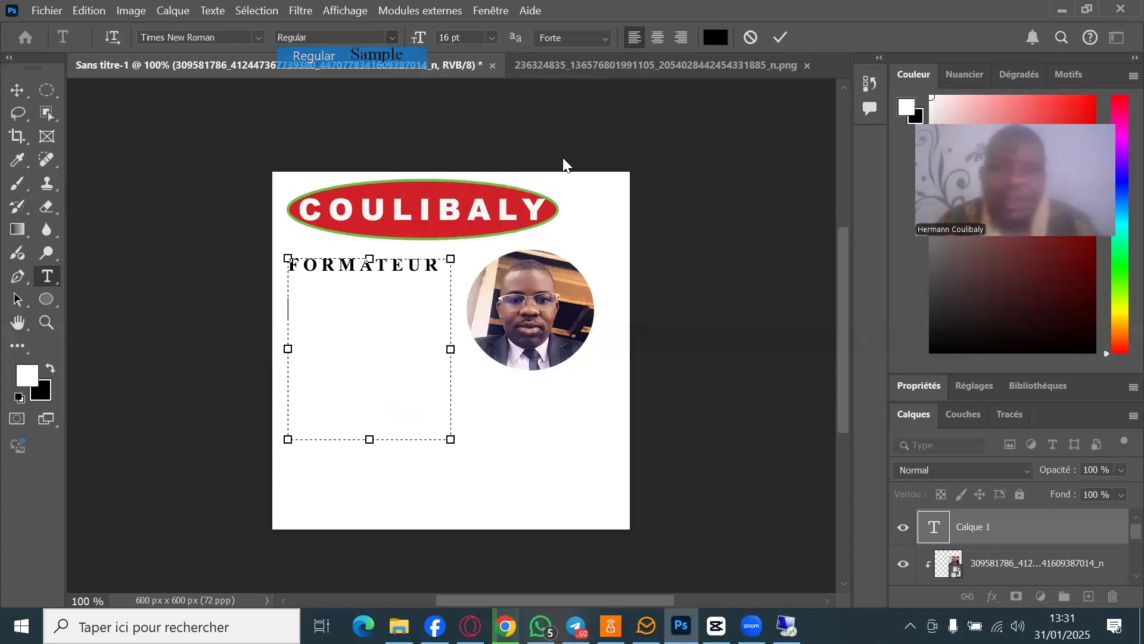
left_click(337, 327)
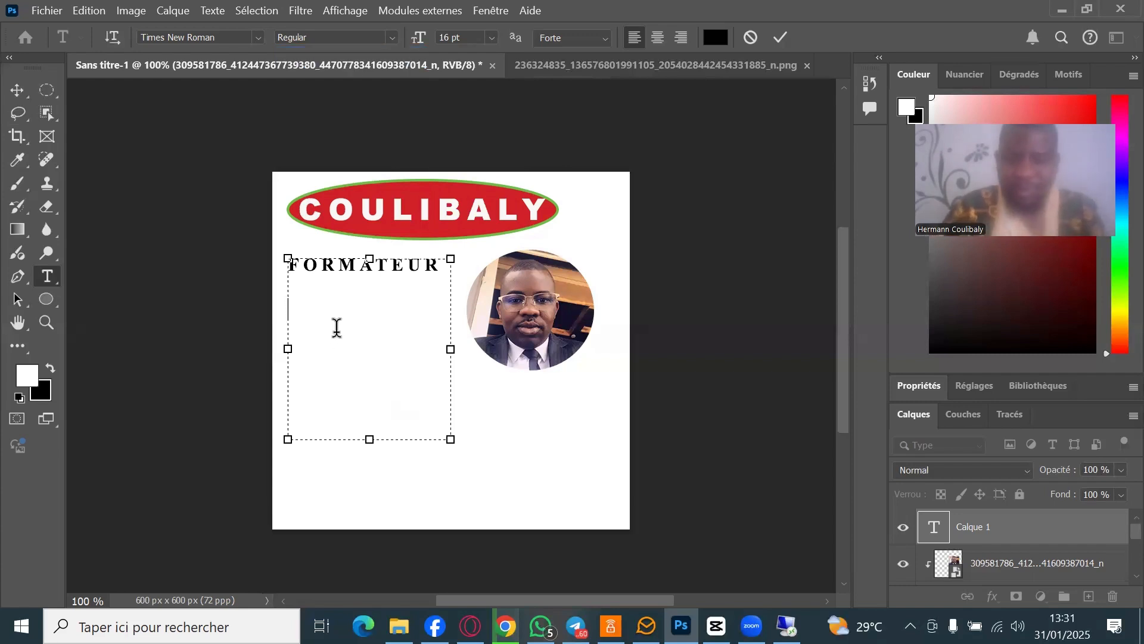
- Type 'JE SUIS FORMATEUR EN PHOTOSHOP', shorten the text box to fit, and commit the text
type("JE SUIS FOR")
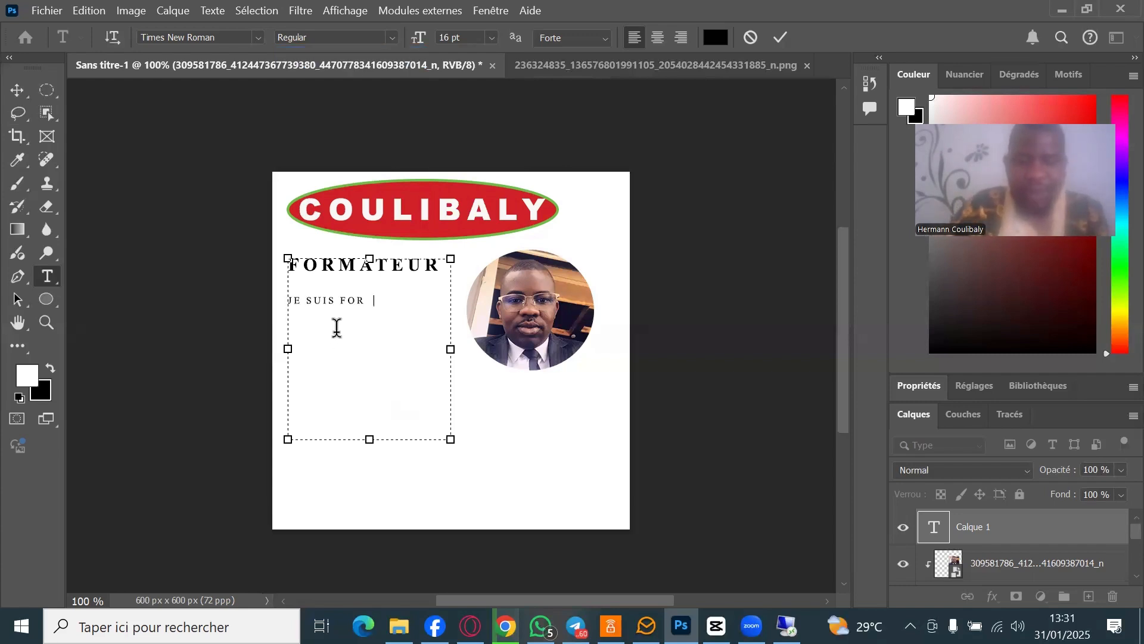
type("MATEUR EN PH")
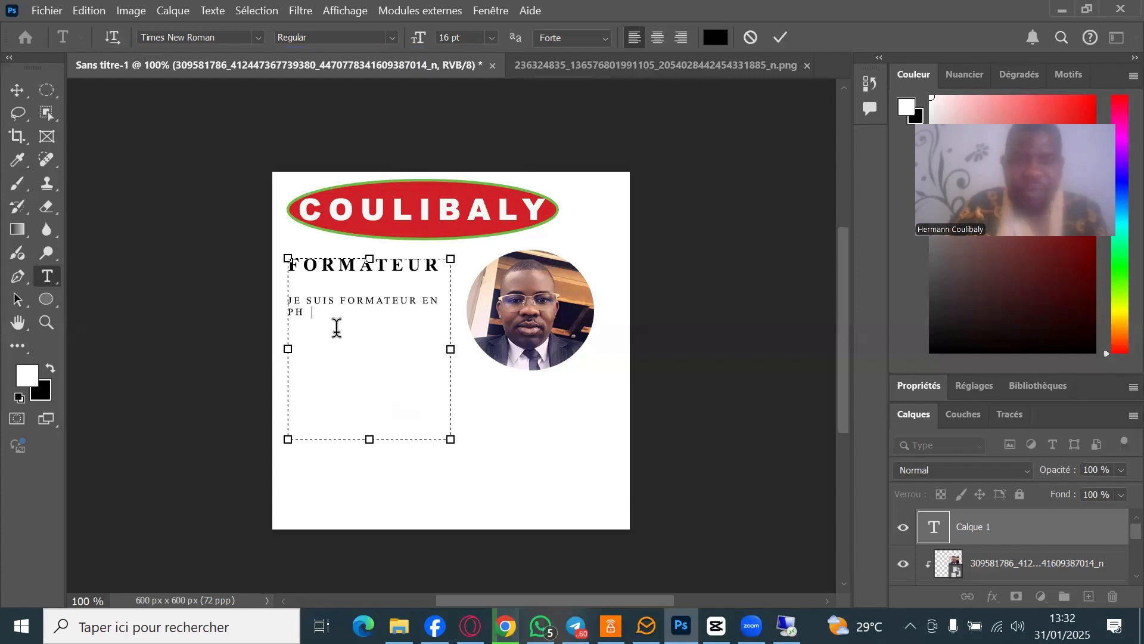
type("OTO")
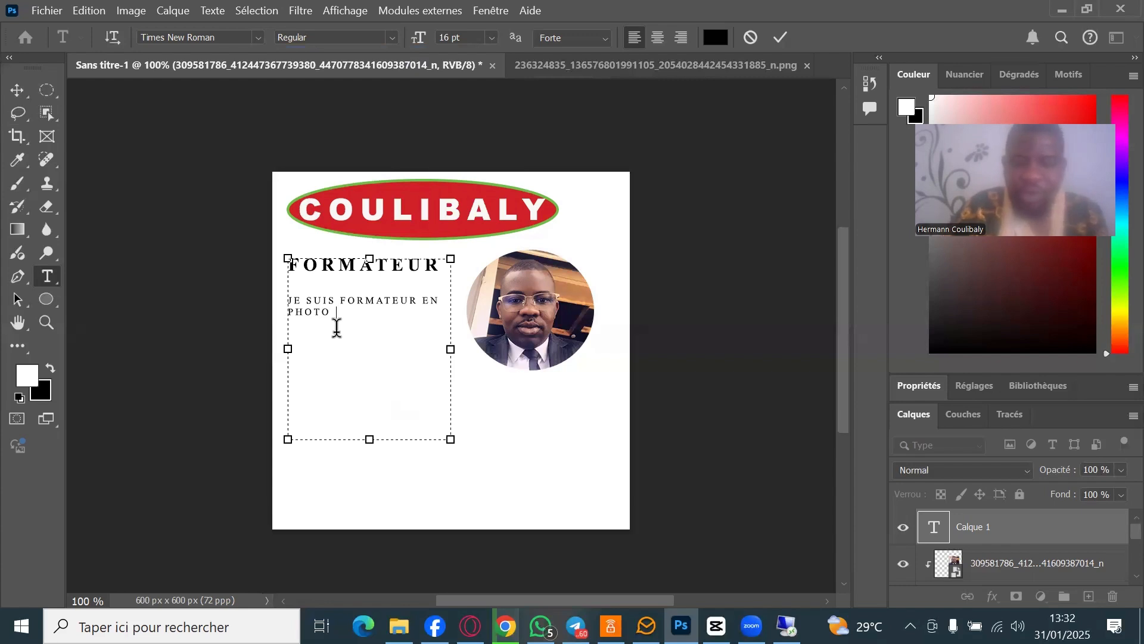
key("BackSpace")
type("SHOP")
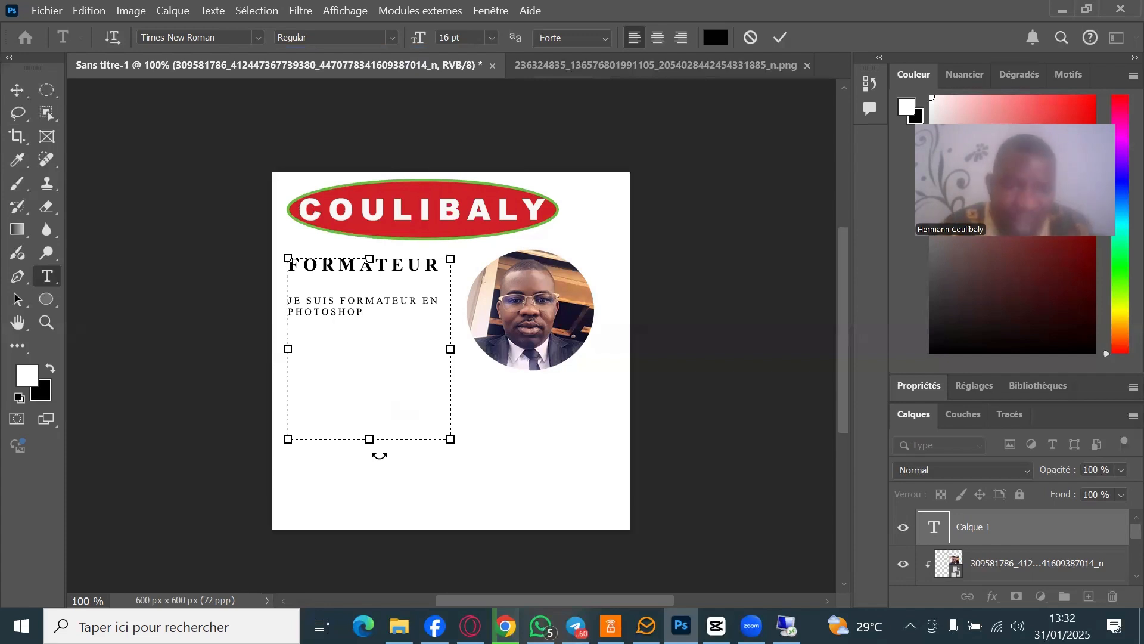
left_click_drag(370, 439, 369, 324)
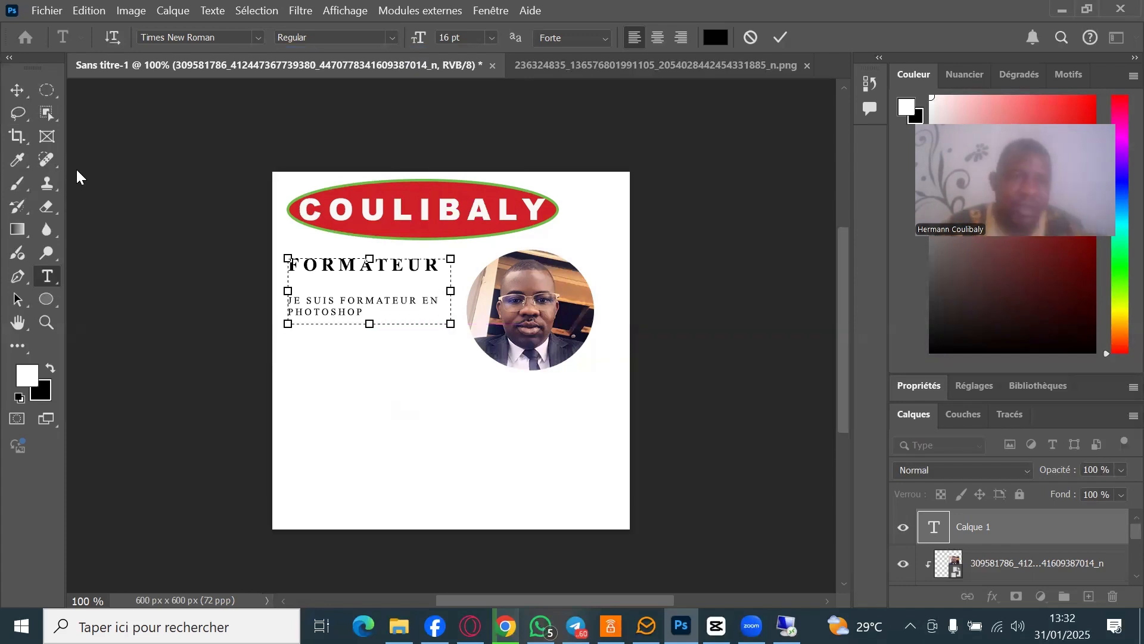
left_click(17, 91)
left_click(527, 556)
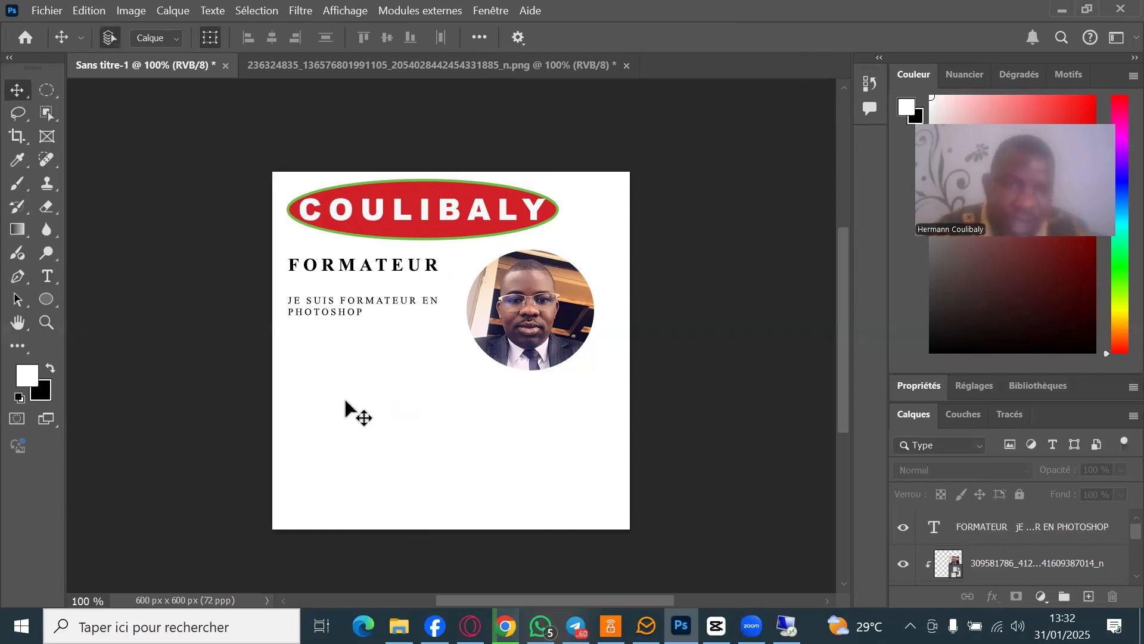
- Draw a 305×129 px rectangle below the paragraph on the left and fill it green
left_click(50, 298)
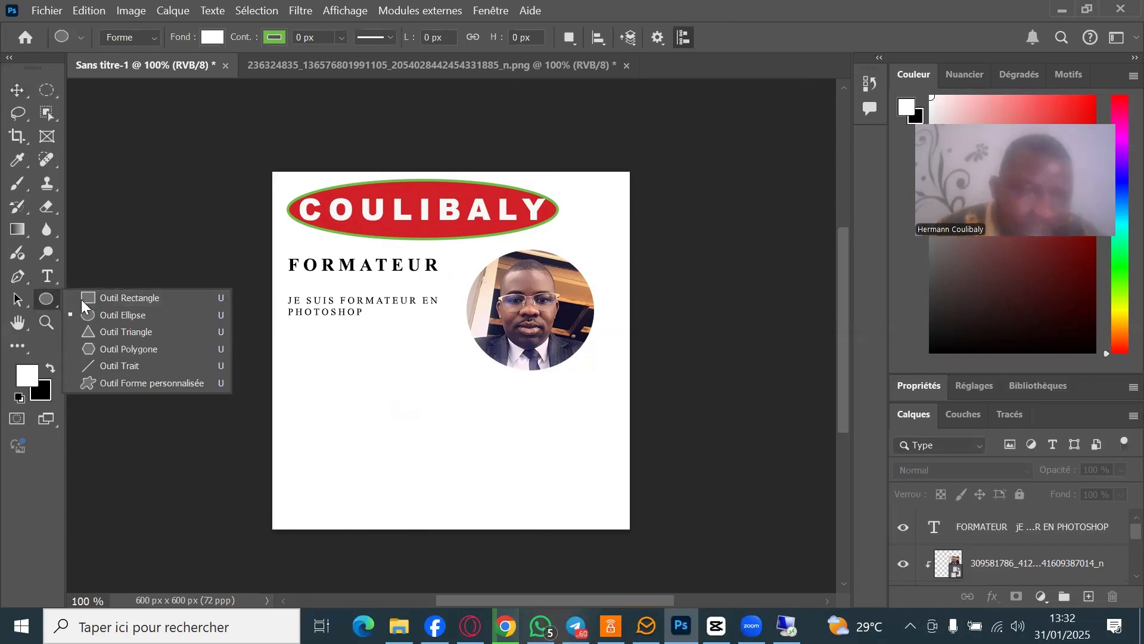
key("Escape")
key("shift+u")
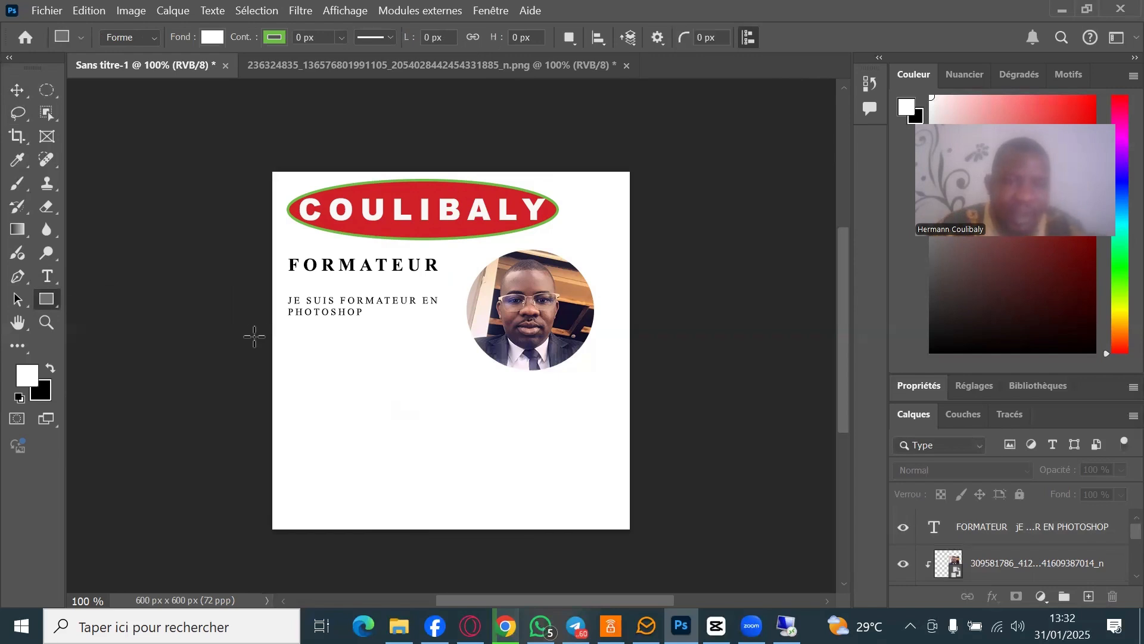
left_click_drag(278, 330, 460, 408)
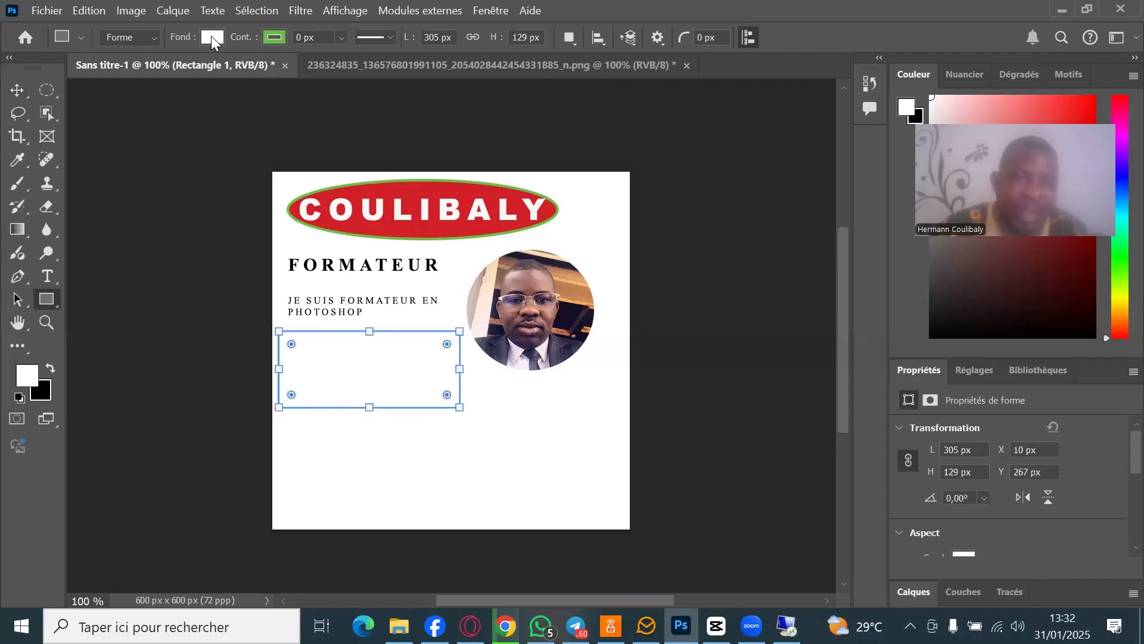
left_click(212, 39)
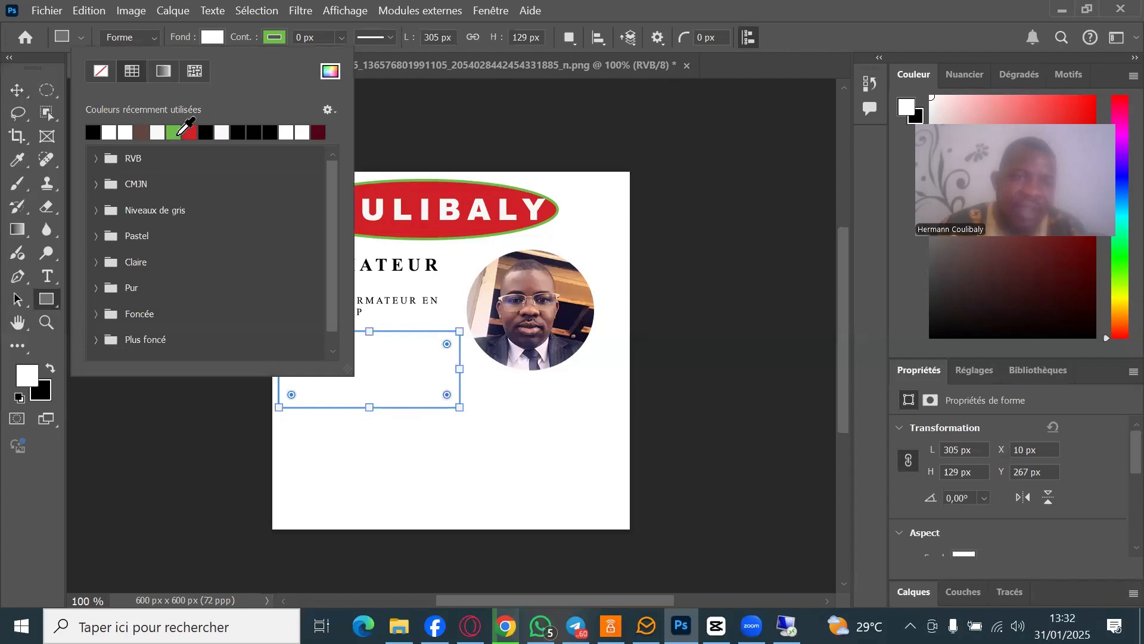
left_click(173, 132)
left_click(217, 35)
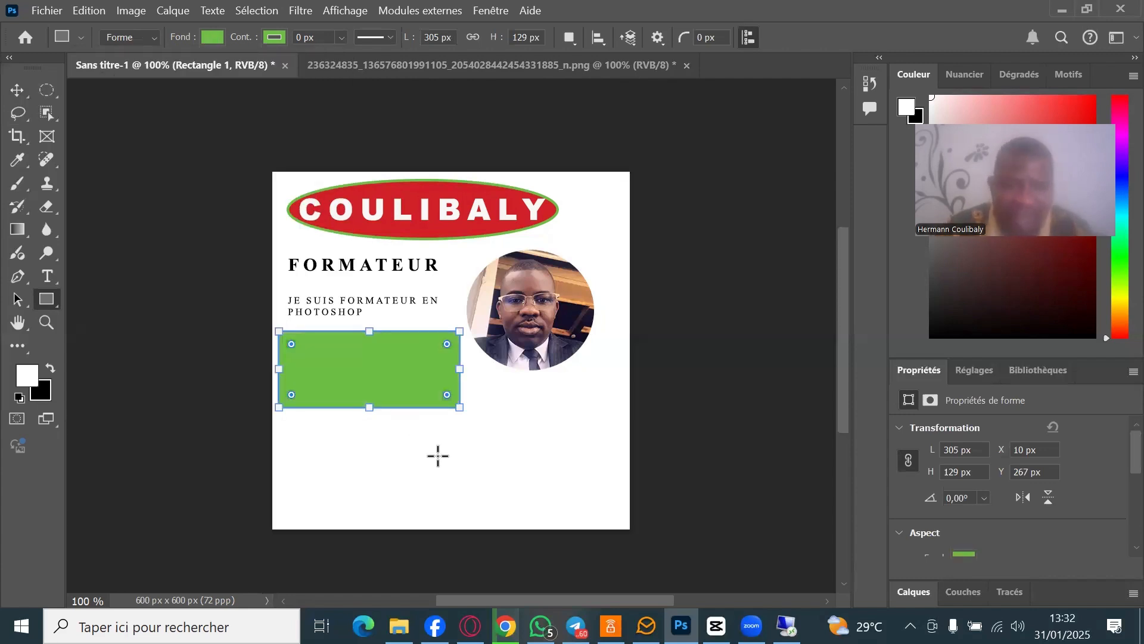
left_click(9, 91)
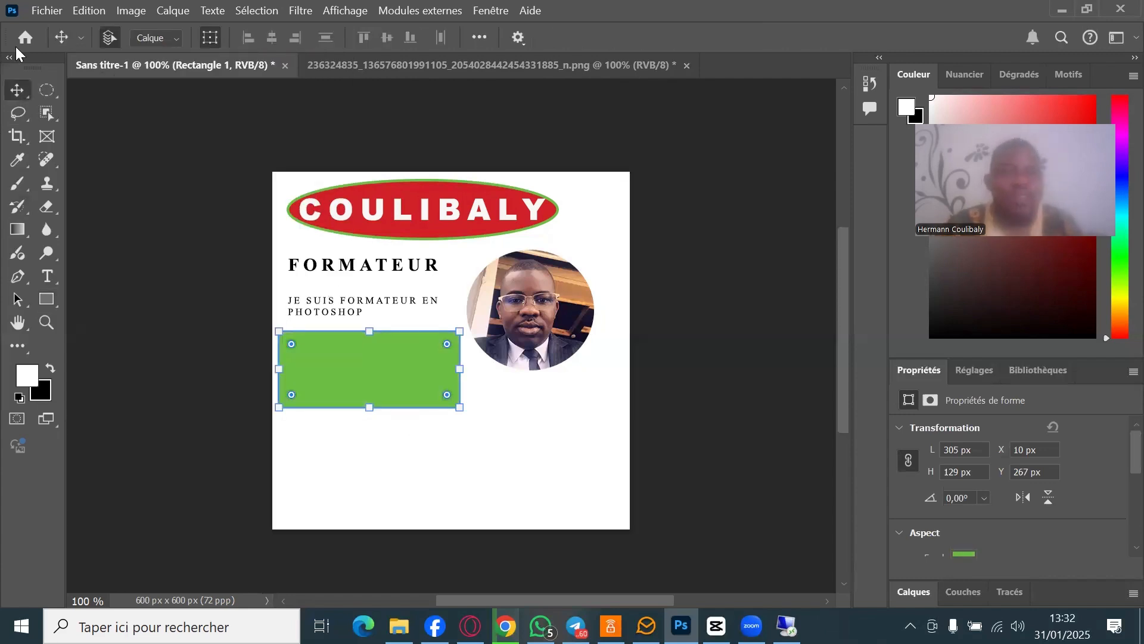
left_click(386, 412)
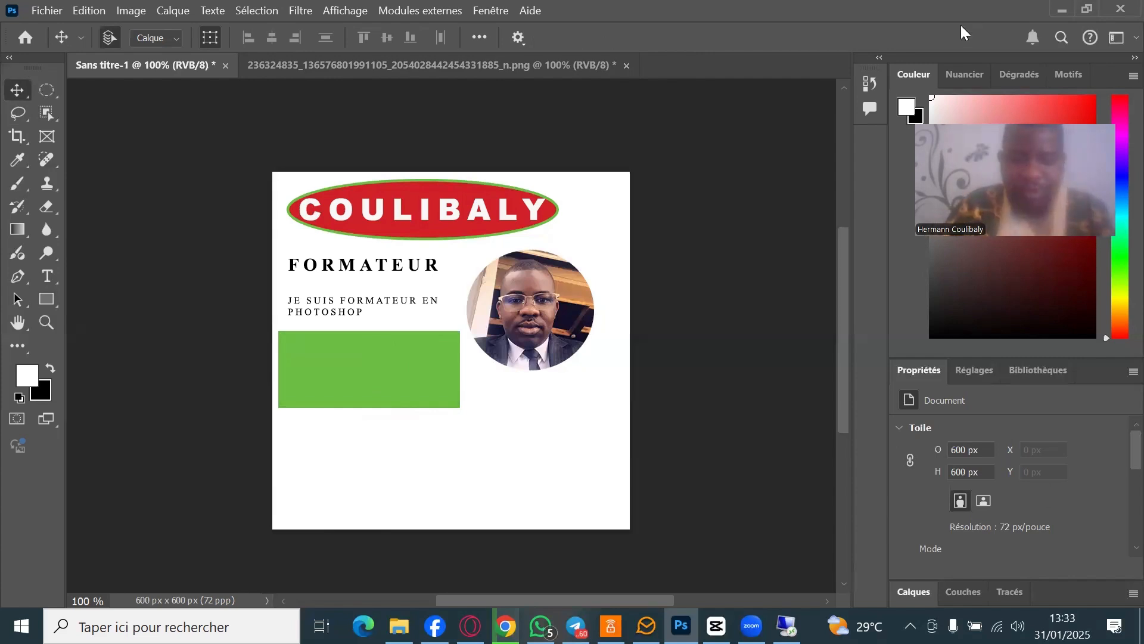
- Search Google Images for photoshop and save the Envato Photoshop image to Downloads
key("alt+Tab")
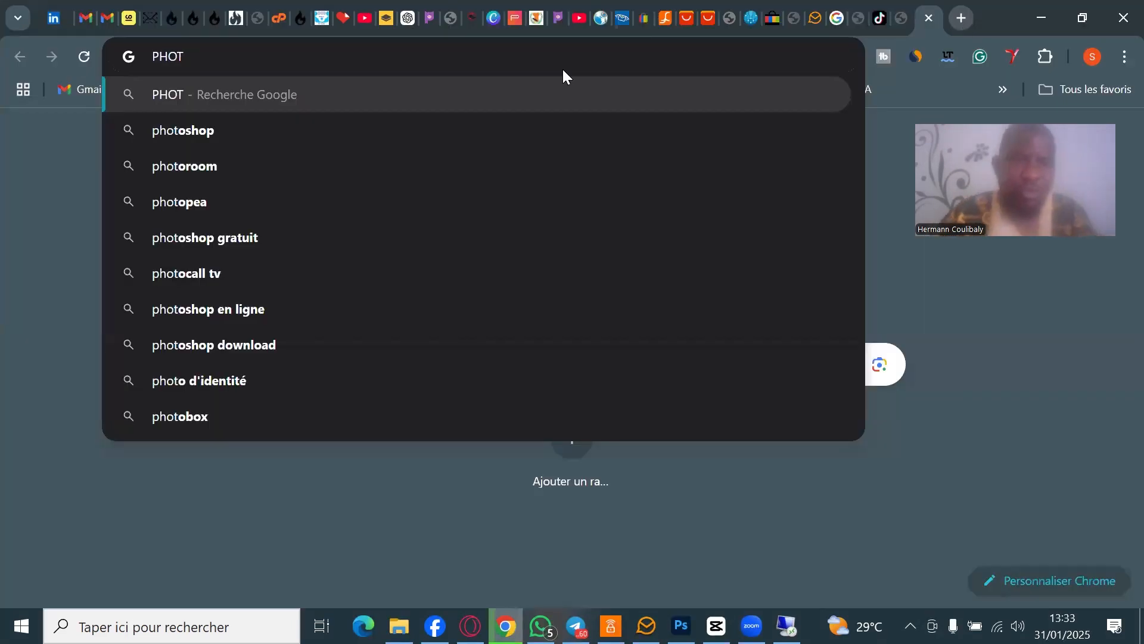
left_click(310, 142)
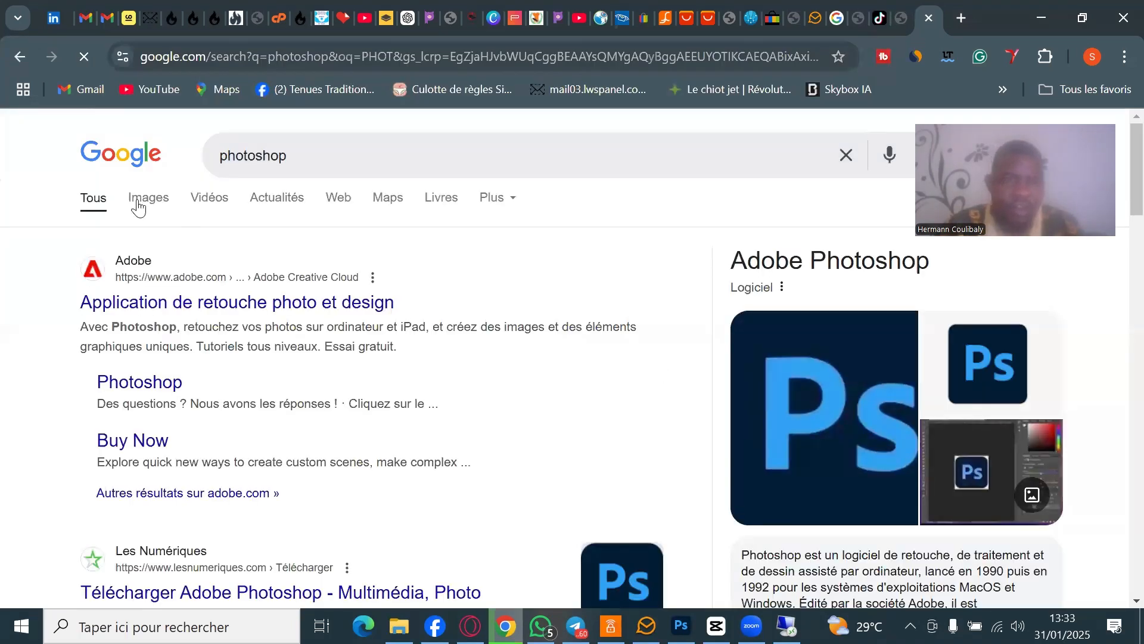
left_click(138, 206)
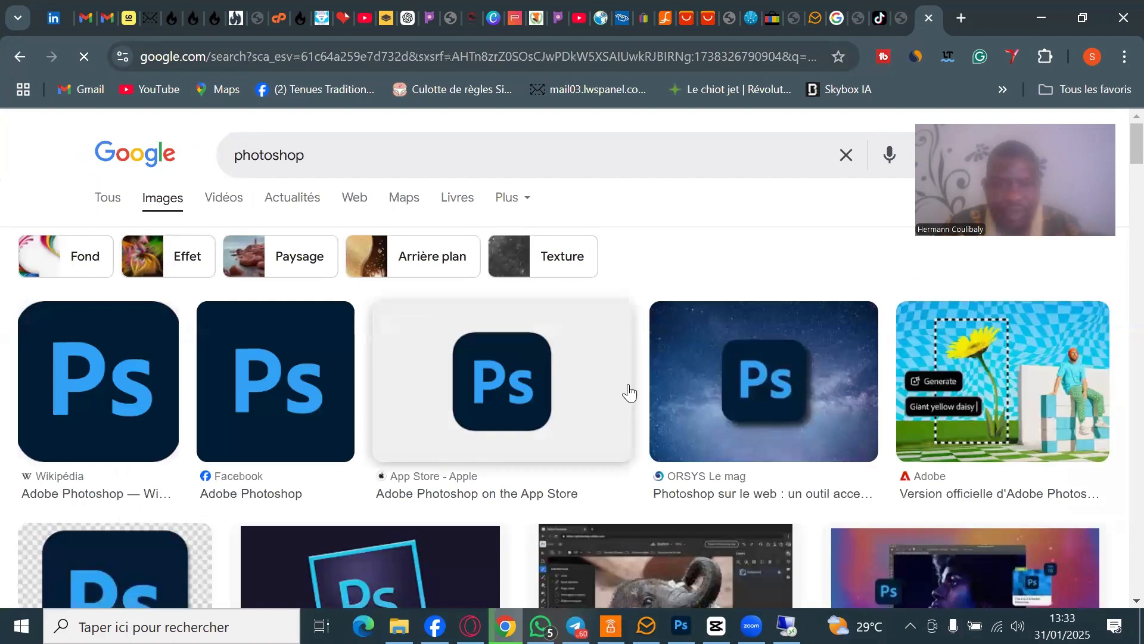
scroll(631, 392, "down", 2)
scroll(632, 392, "down", 2)
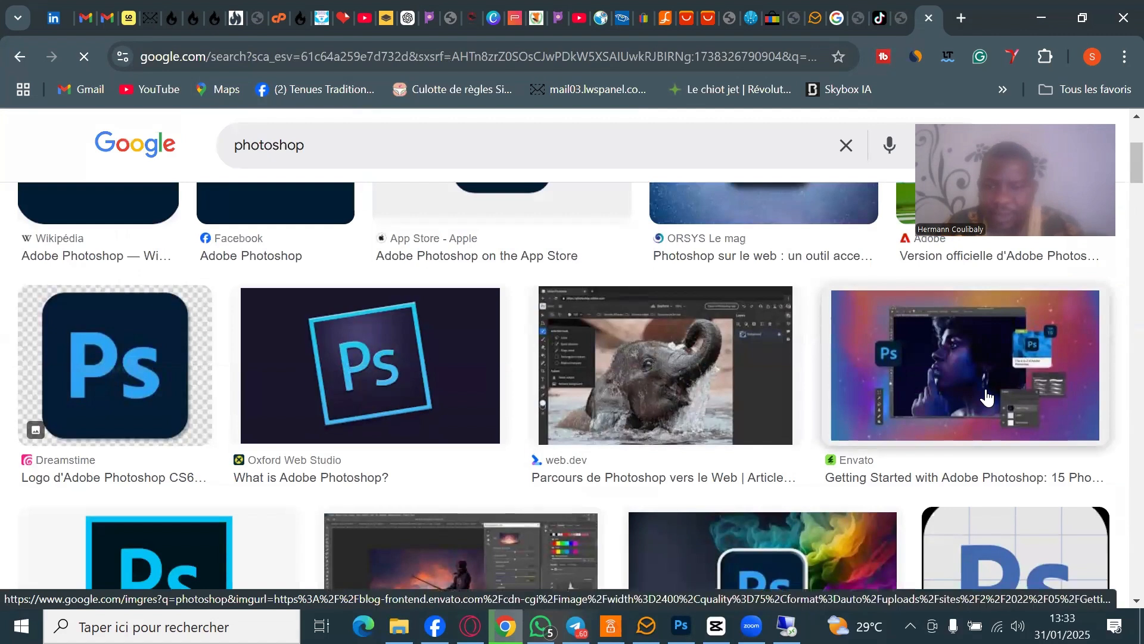
right_click(931, 364)
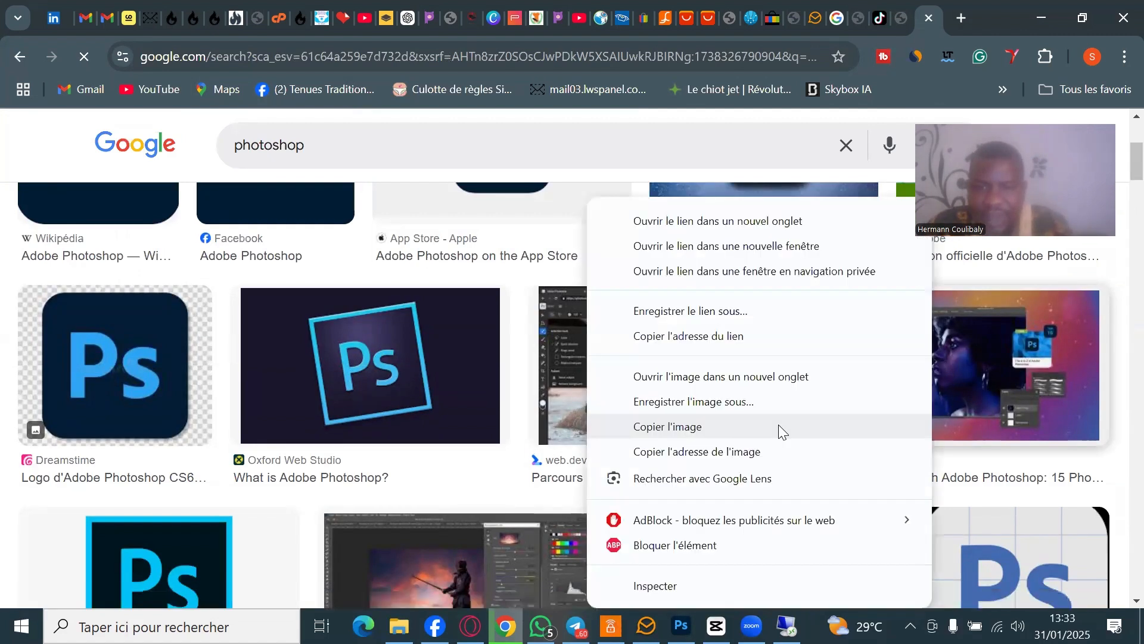
left_click(746, 404)
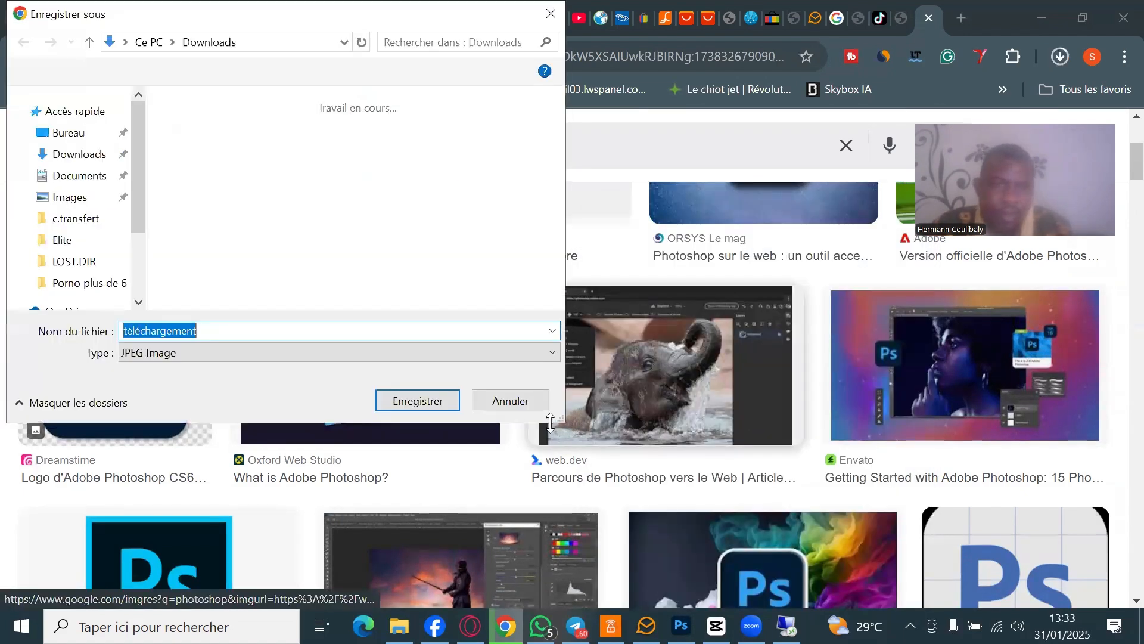
left_click(411, 401)
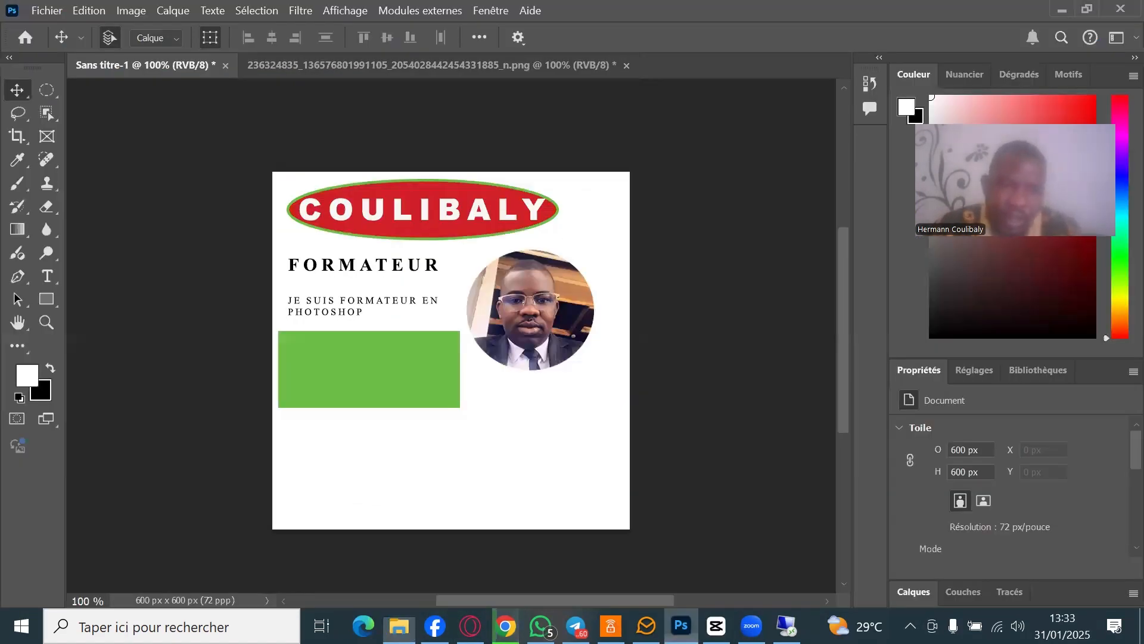
- Drag the téléchargement image from the Downloads folder onto the Photoshop card
key("alt+Tab")
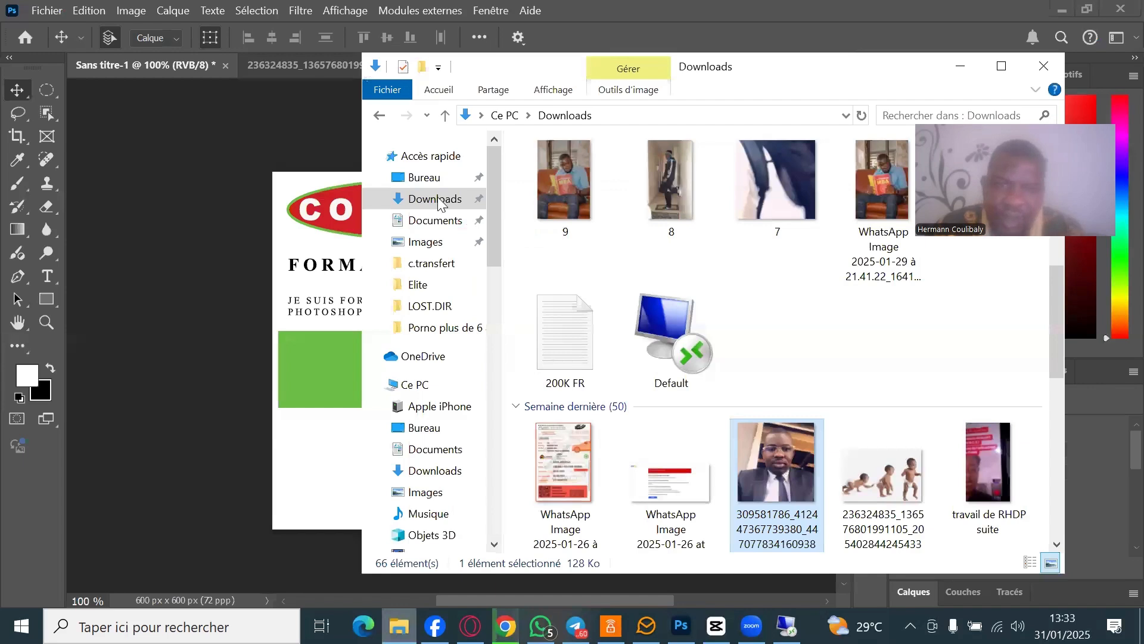
left_click(441, 205)
left_click_drag(584, 230, 317, 442)
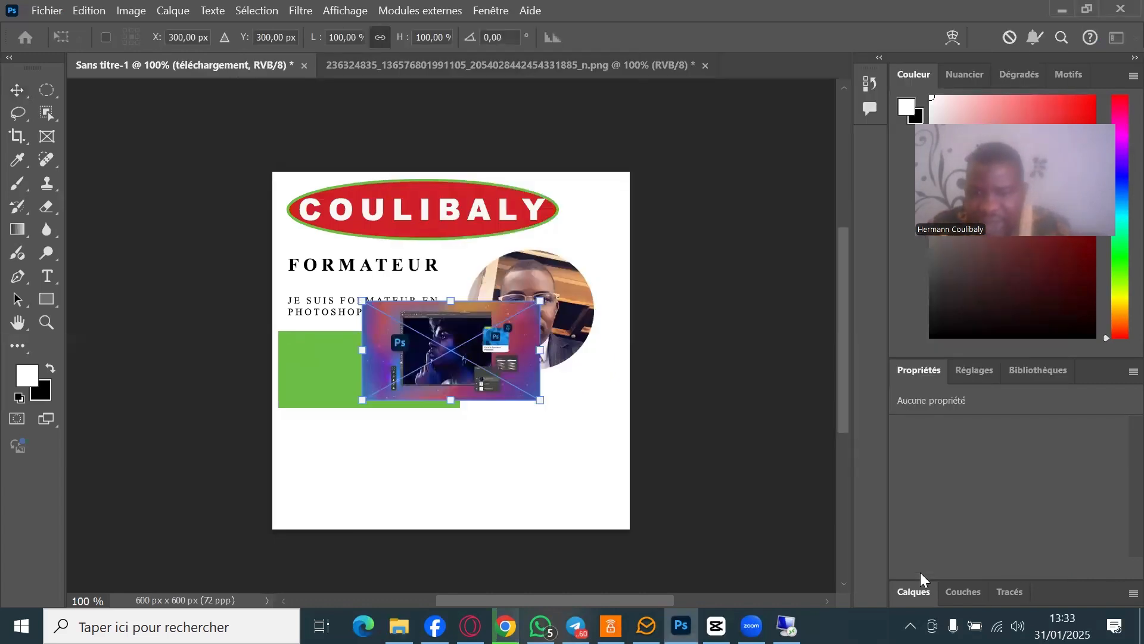
left_click(920, 581)
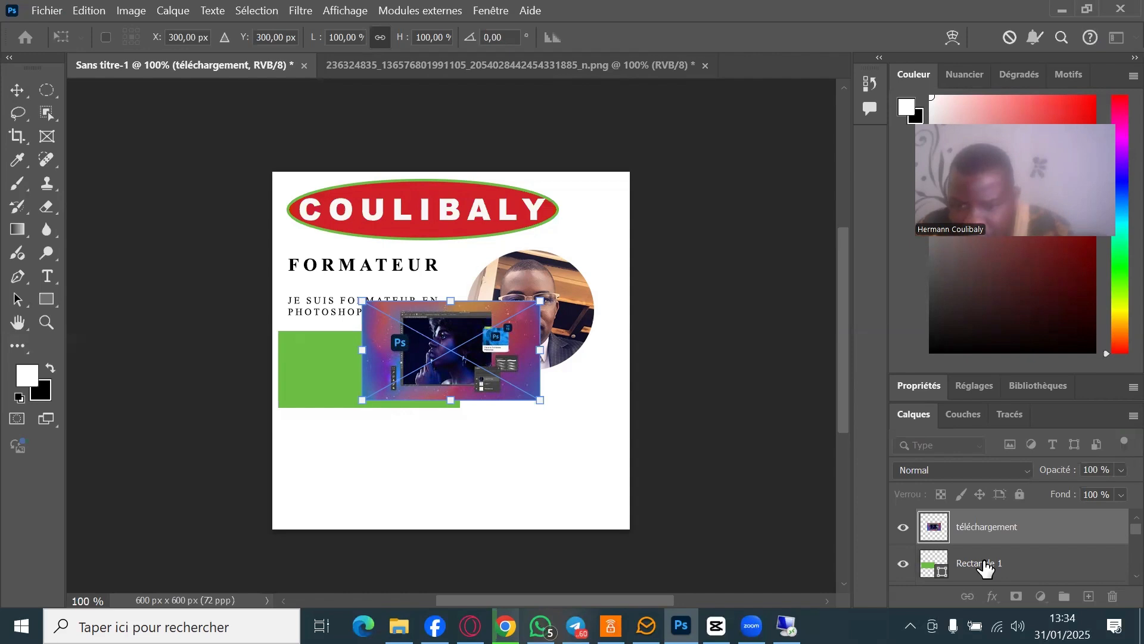
- Clip the téléchargement layer to Rectangle 1 with Créer un masque d'écrêtage
left_click(986, 566)
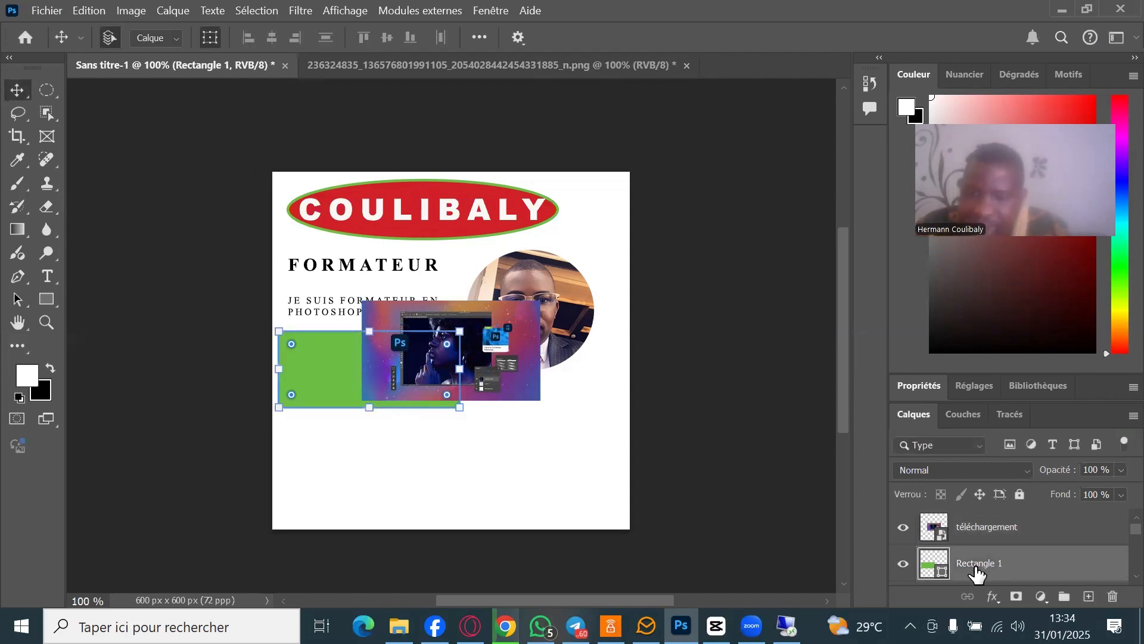
left_click(971, 539)
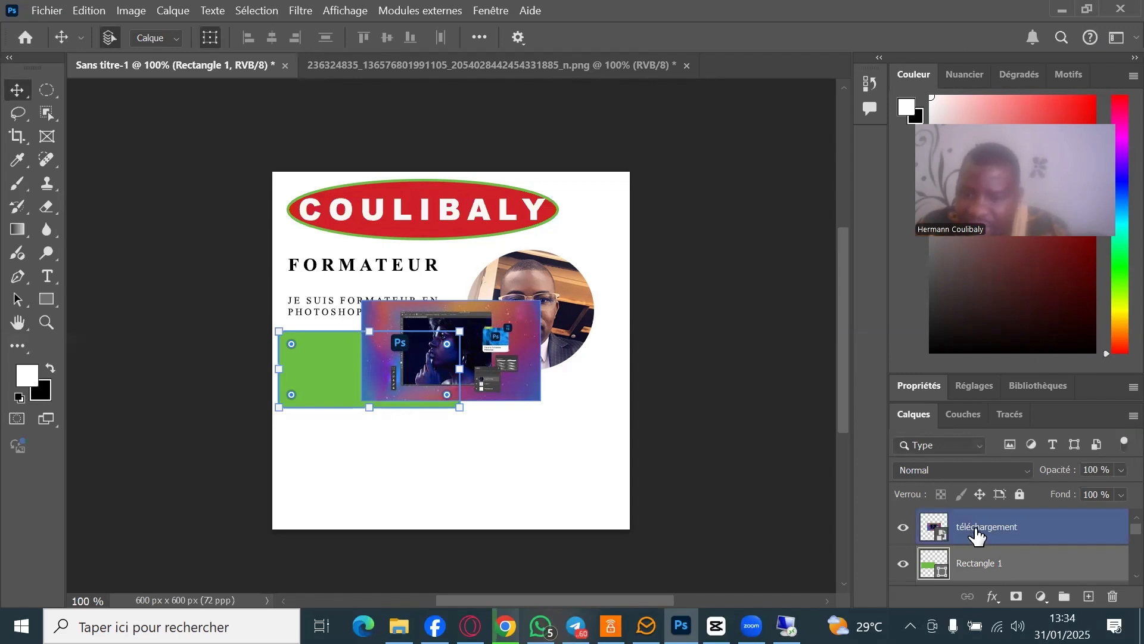
left_click(995, 567)
left_click(1007, 536)
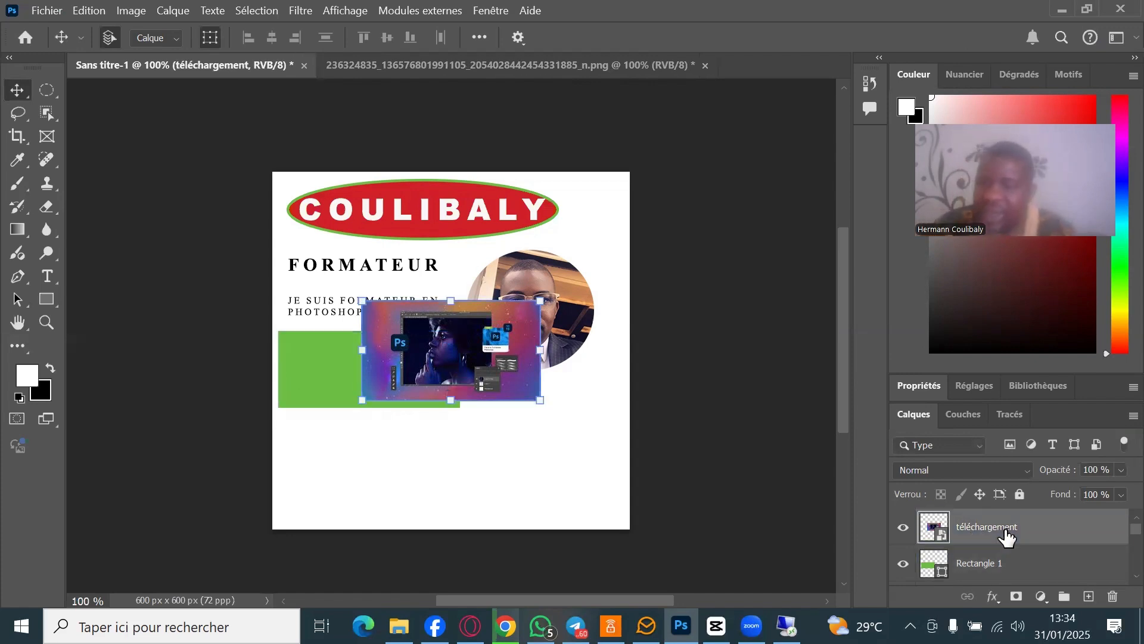
right_click(1003, 529)
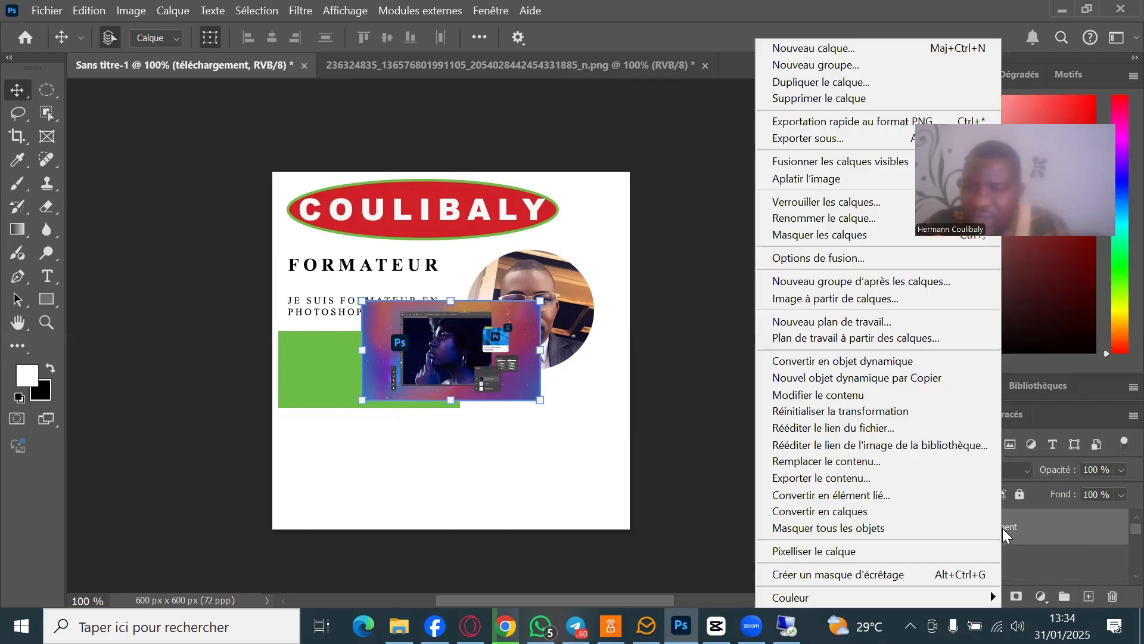
left_click(858, 576)
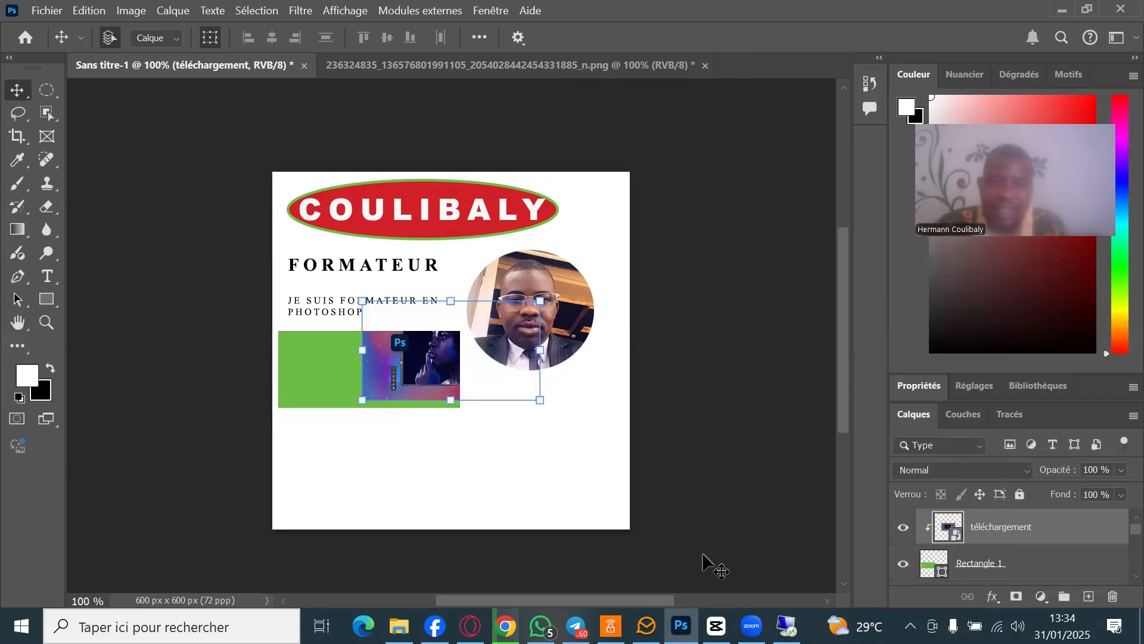
- Move and roughly scale the clipped image over the green rectangle, then apply the transform
left_click_drag(424, 373, 337, 374)
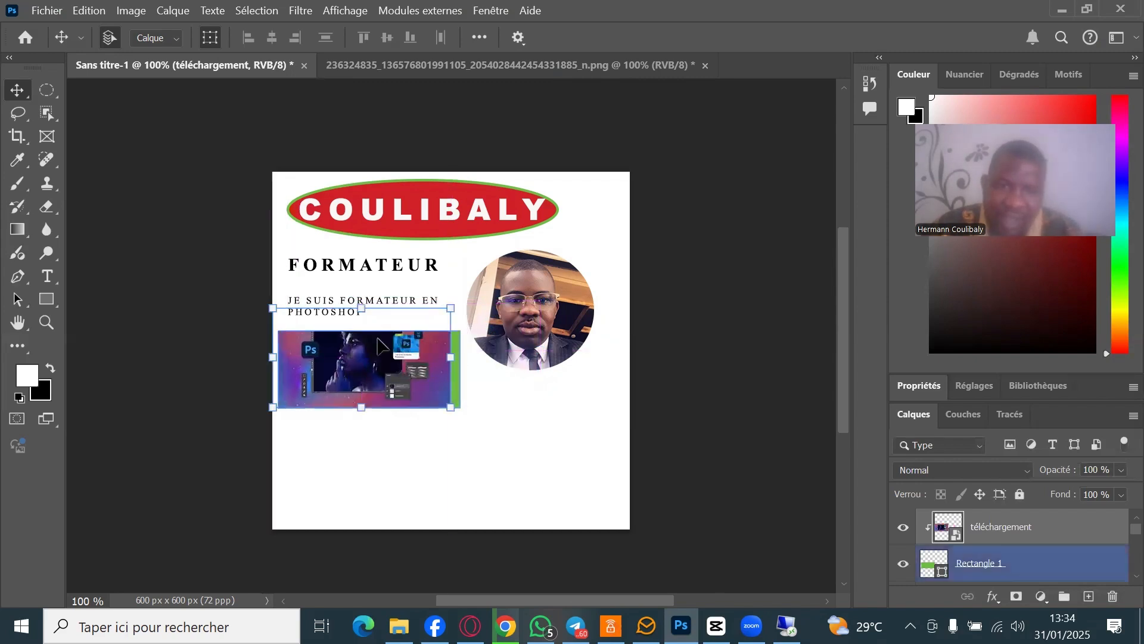
left_click_drag(360, 308, 361, 332)
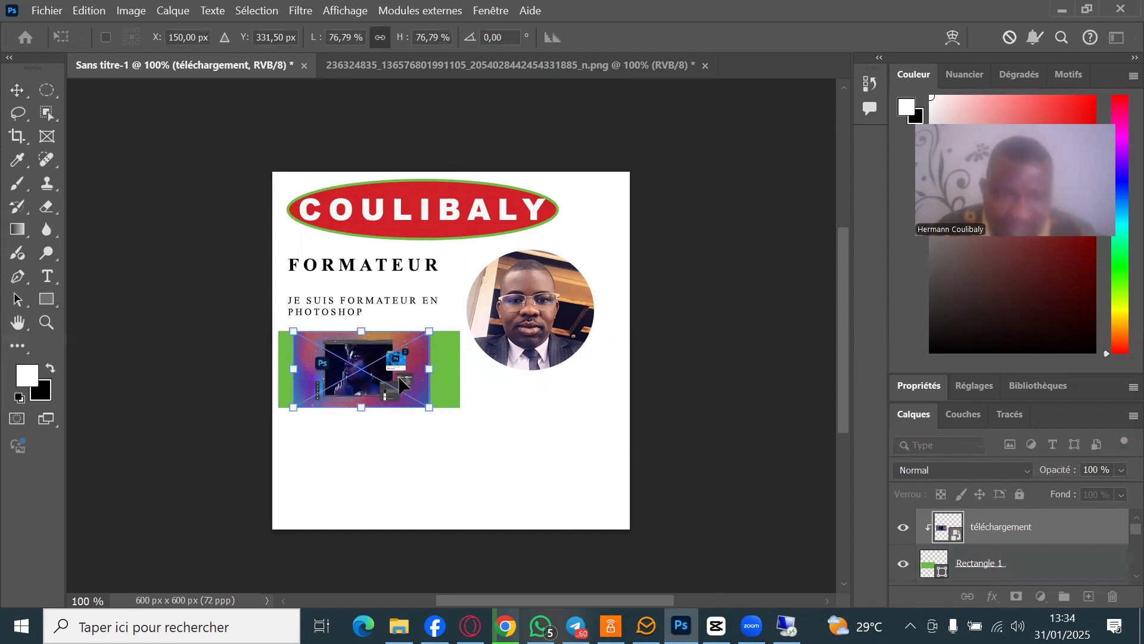
left_click_drag(407, 384, 484, 412)
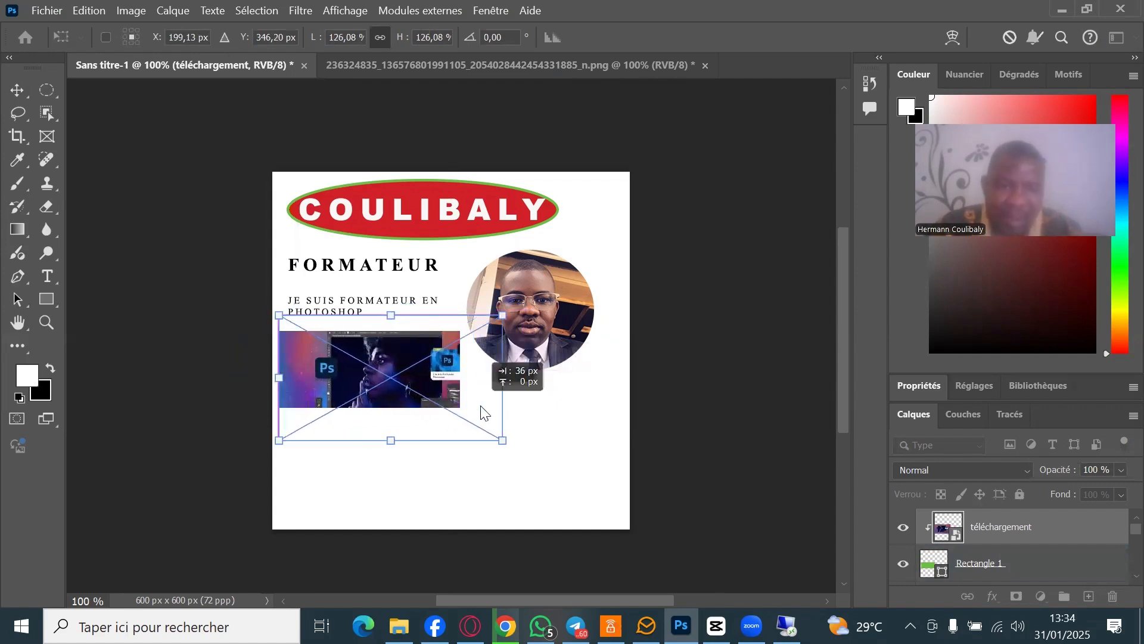
left_click_drag(469, 364, 469, 364)
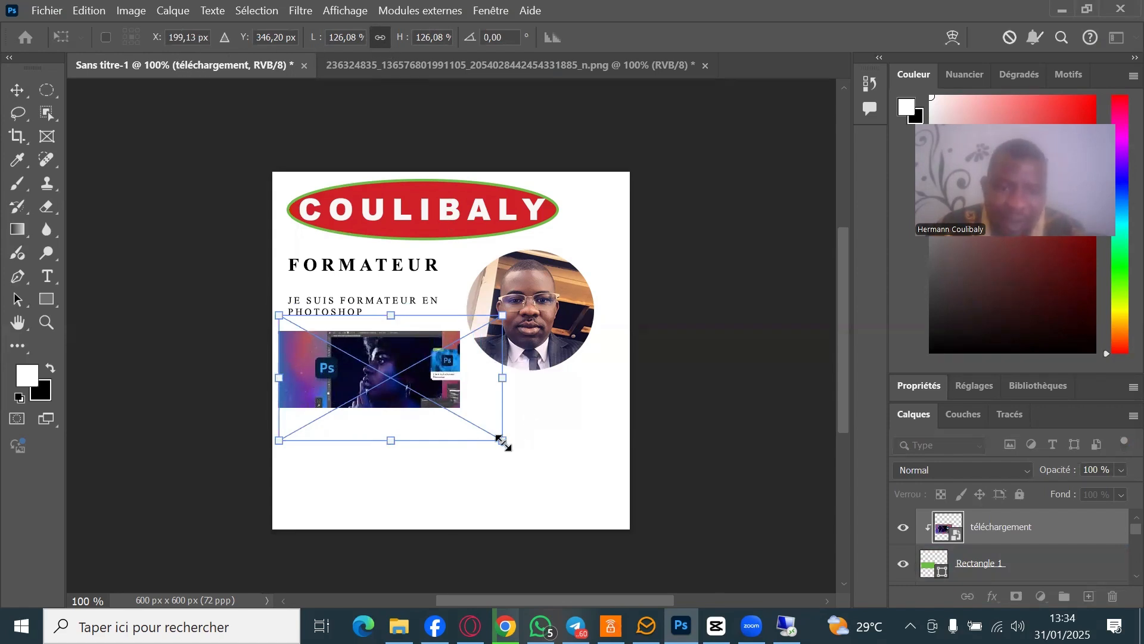
left_click_drag(502, 441, 457, 414)
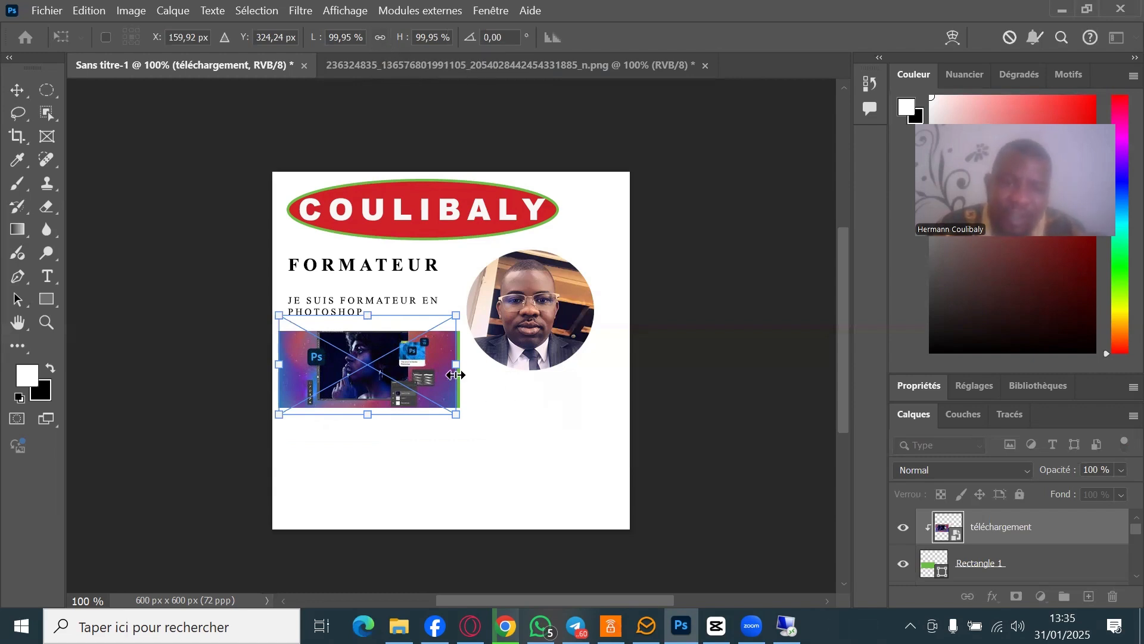
mouse_move(457, 367)
left_mouse_down()
mouse_move(378, 366)
mouse_move(501, 388)
mouse_move(463, 387)
left_mouse_up()
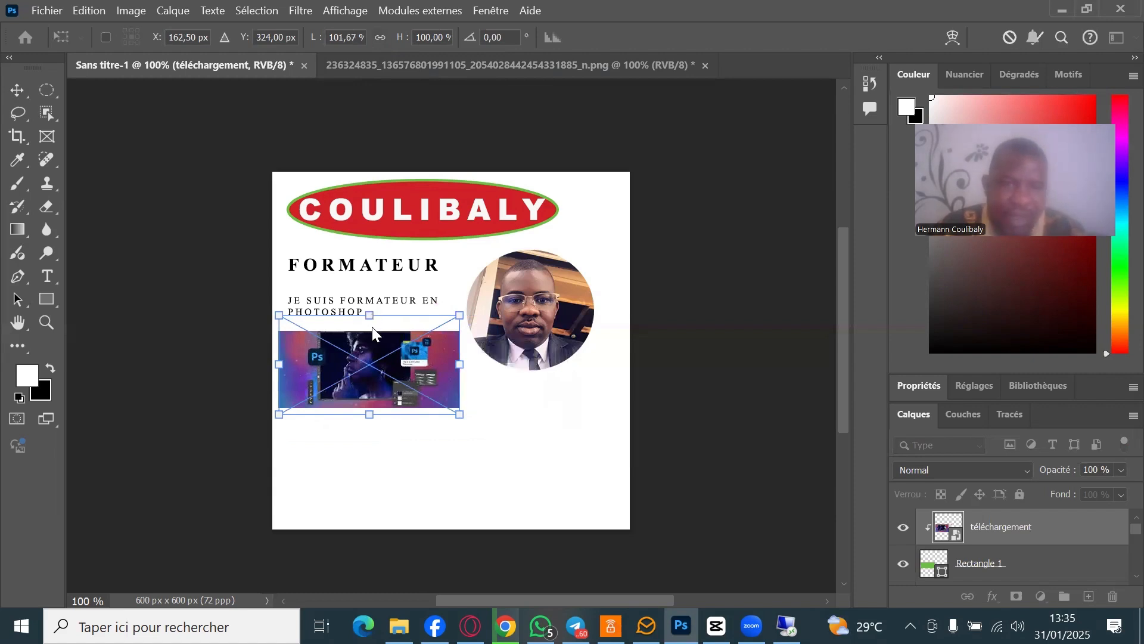
left_click_drag(370, 316, 370, 326)
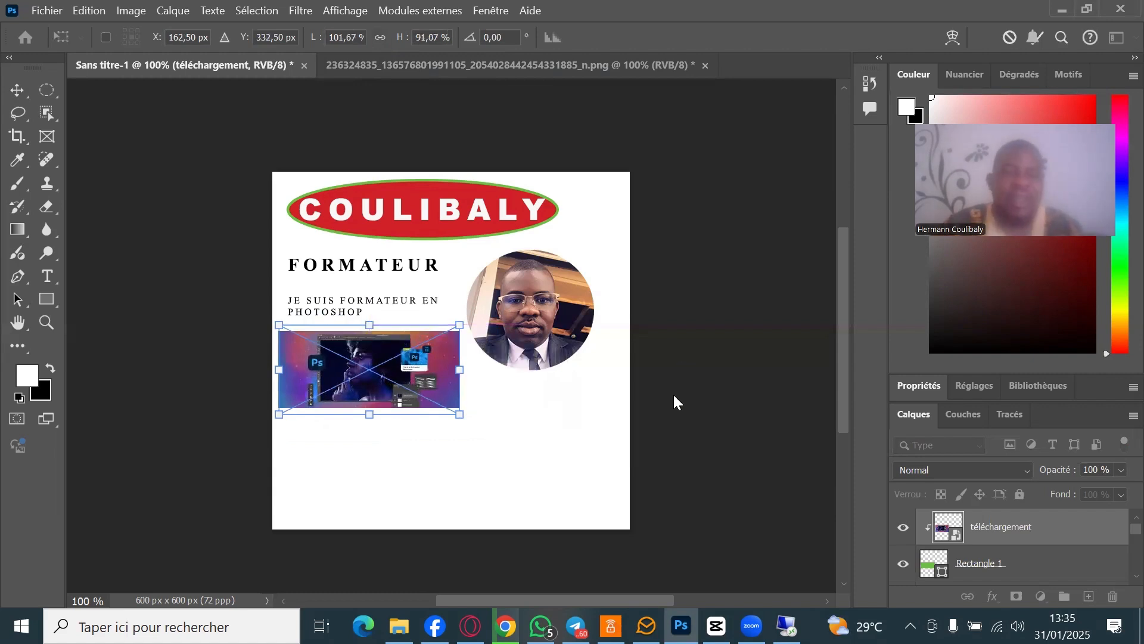
left_click(382, 38)
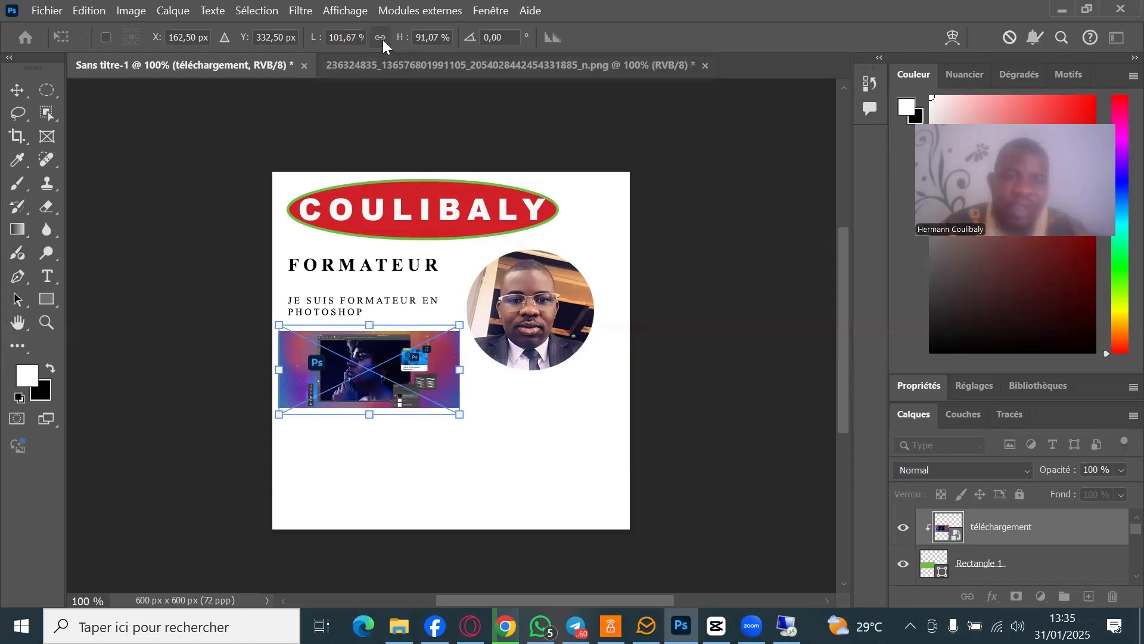
left_click(28, 94)
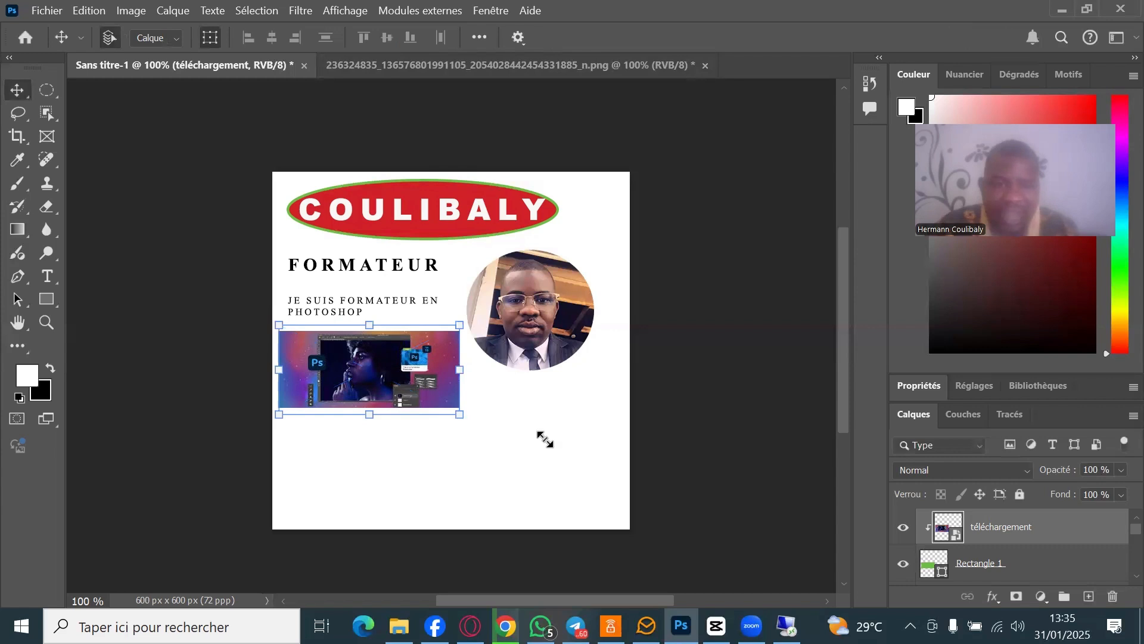
- Fine-tune the image to about 105×94 % so it fills the green rectangle
left_click_drag(544, 439, 437, 421)
left_click_drag(511, 436, 459, 415)
mouse_move(460, 370)
left_mouse_down()
mouse_move(393, 372)
mouse_move(487, 396)
mouse_move(473, 397)
mouse_move(466, 370)
left_mouse_up()
key("Return")
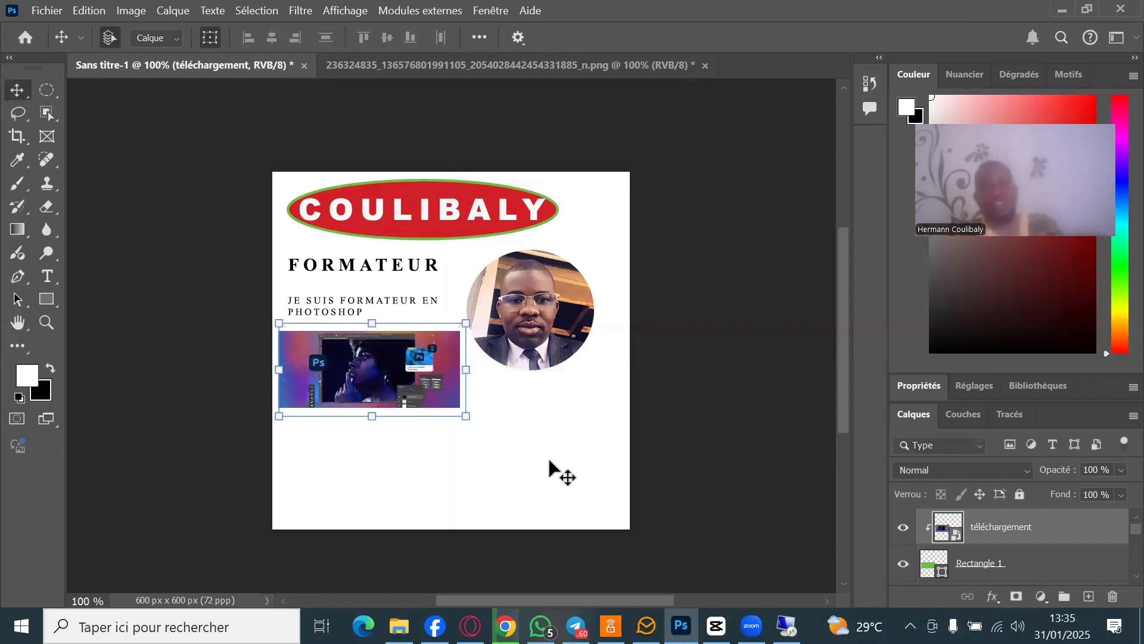
- Draw a black-filled rectangle band across the full width of the card's bottom
left_click(587, 457)
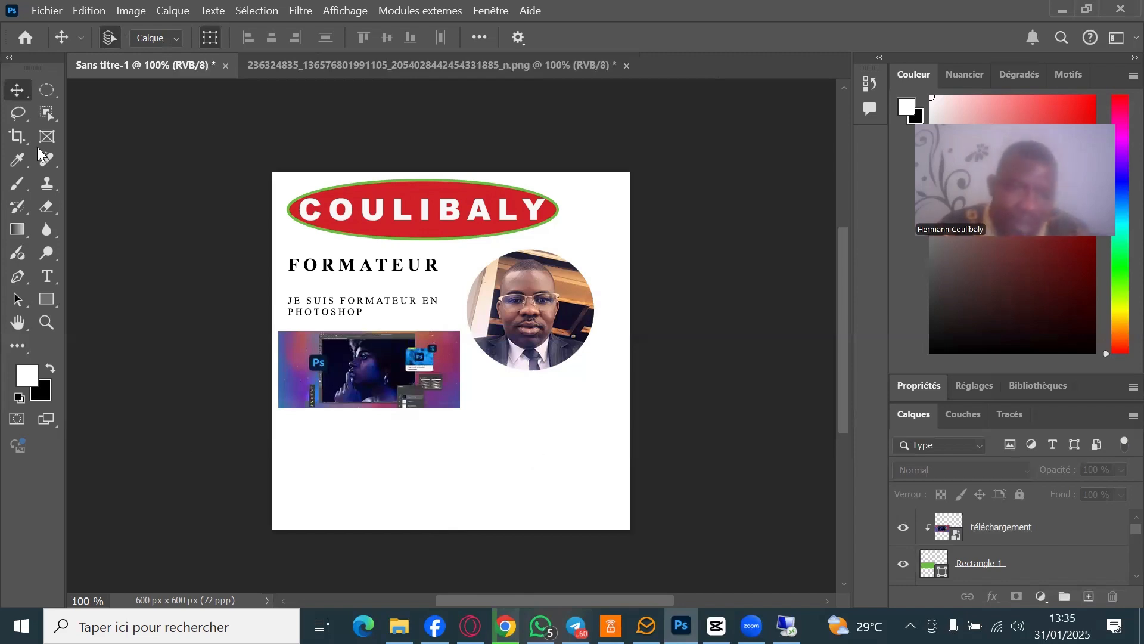
left_click(47, 301)
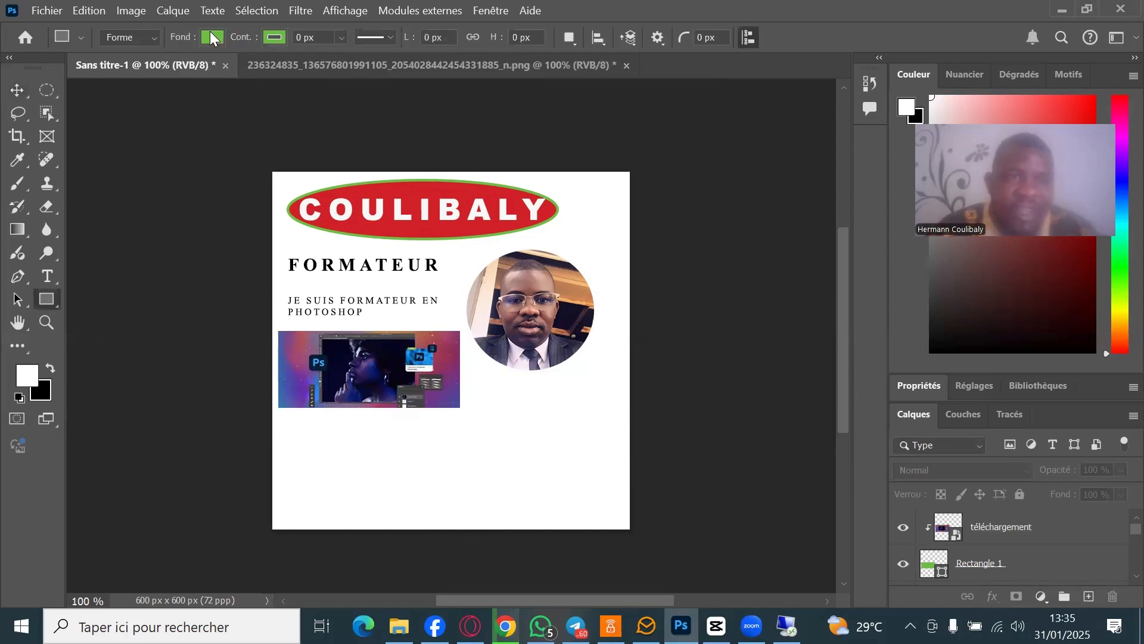
left_click(213, 37)
left_click(126, 122)
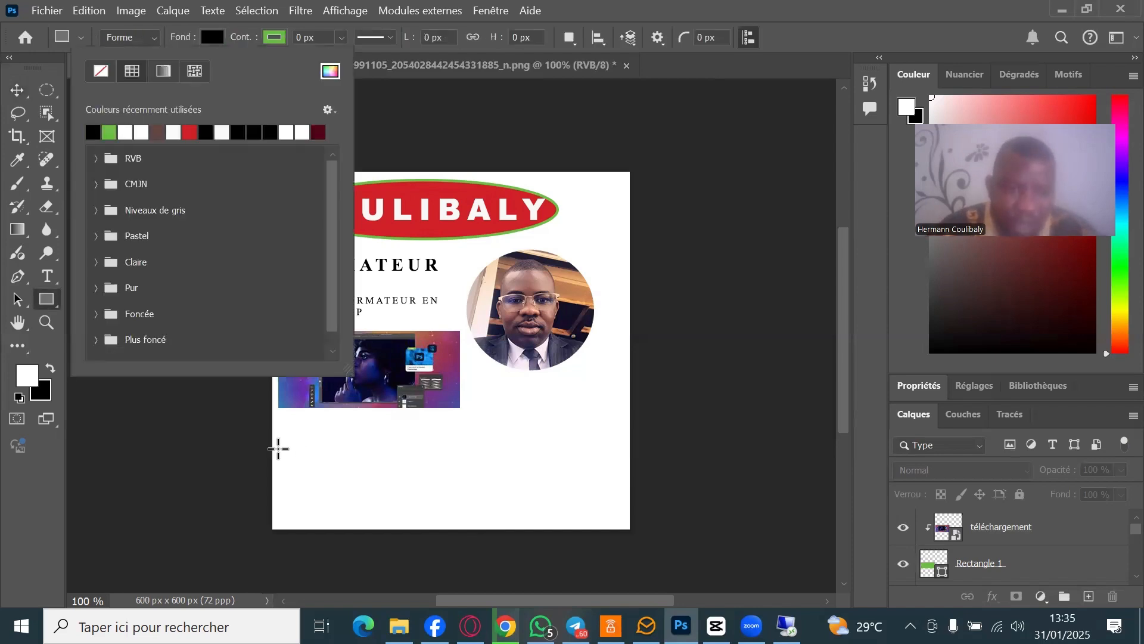
left_click_drag(272, 447, 630, 528)
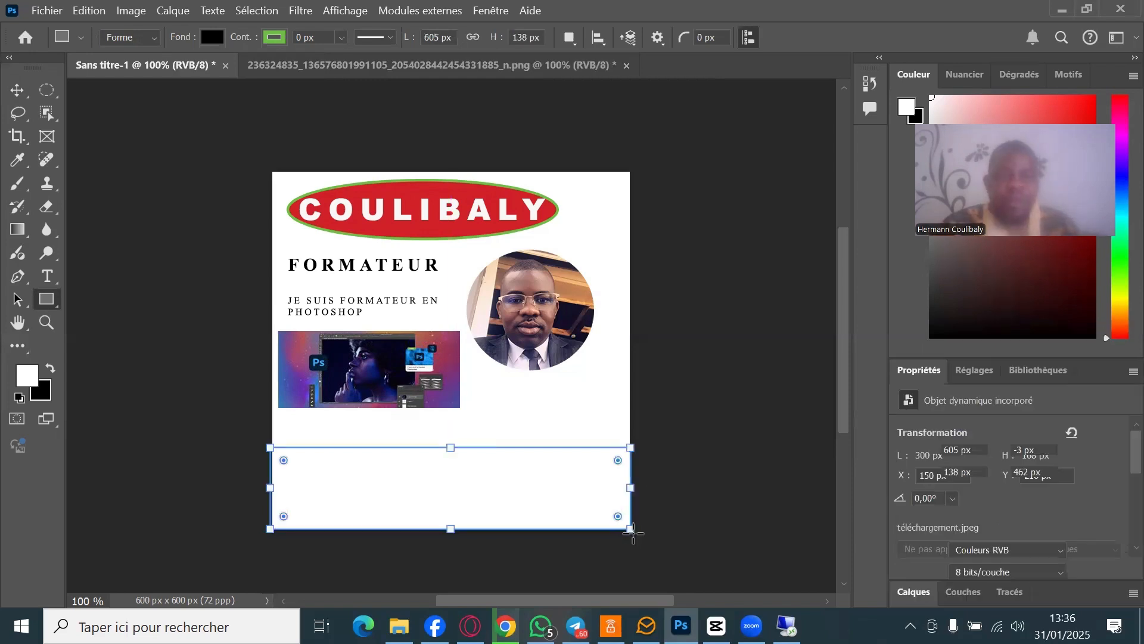
left_click(19, 95)
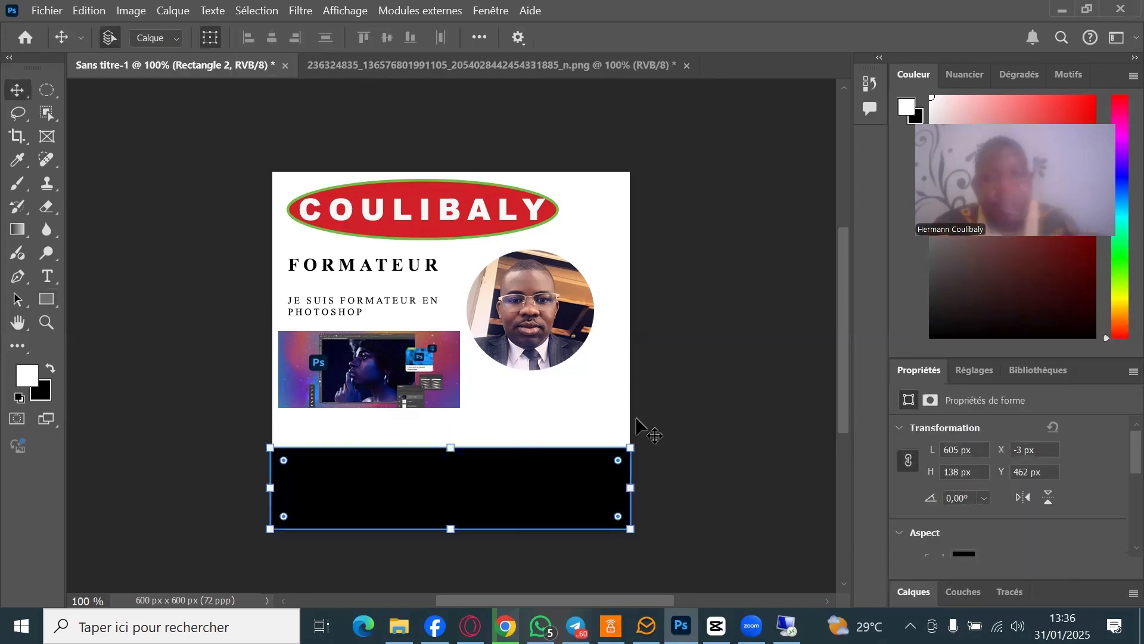
left_click(649, 432)
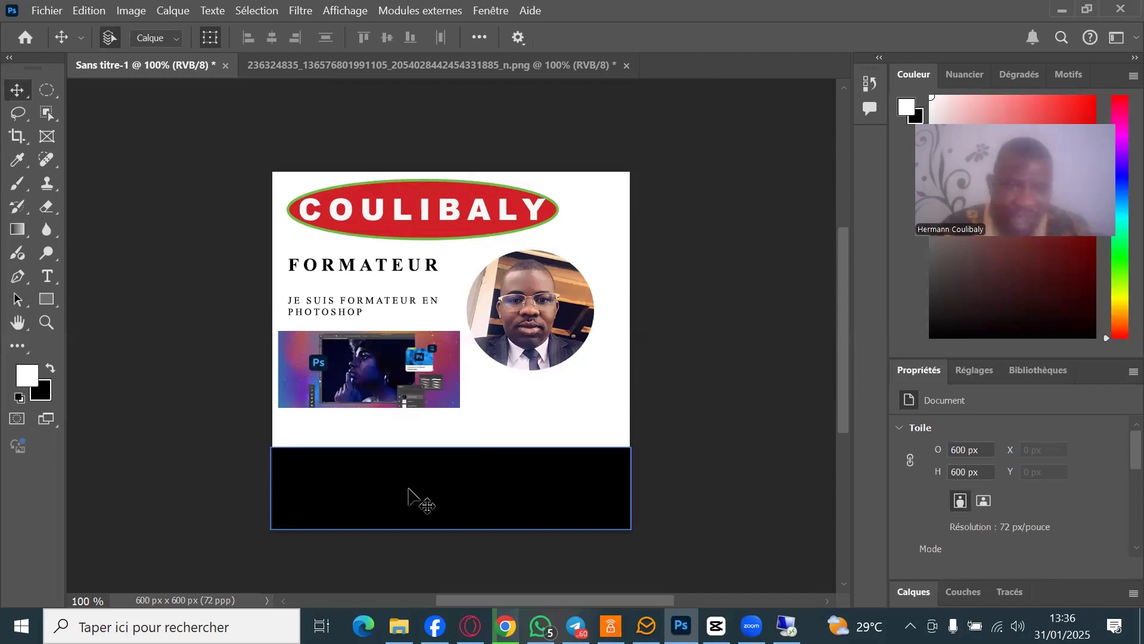
- Hide the Rectangle 2 layer in the Layers panel
left_click(960, 594)
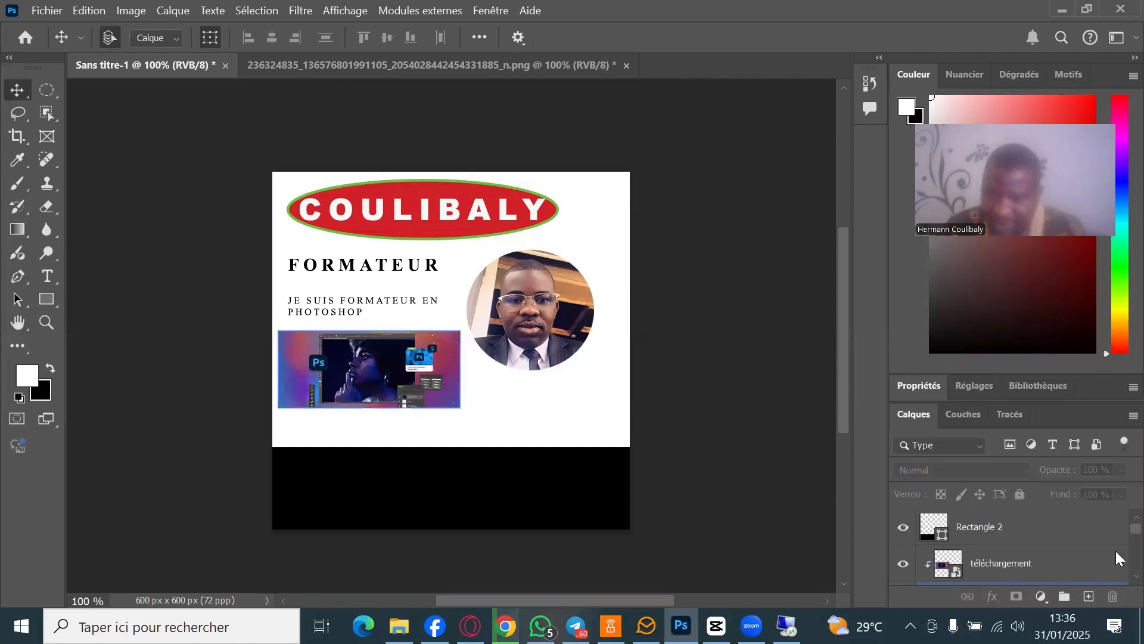
left_click(993, 539)
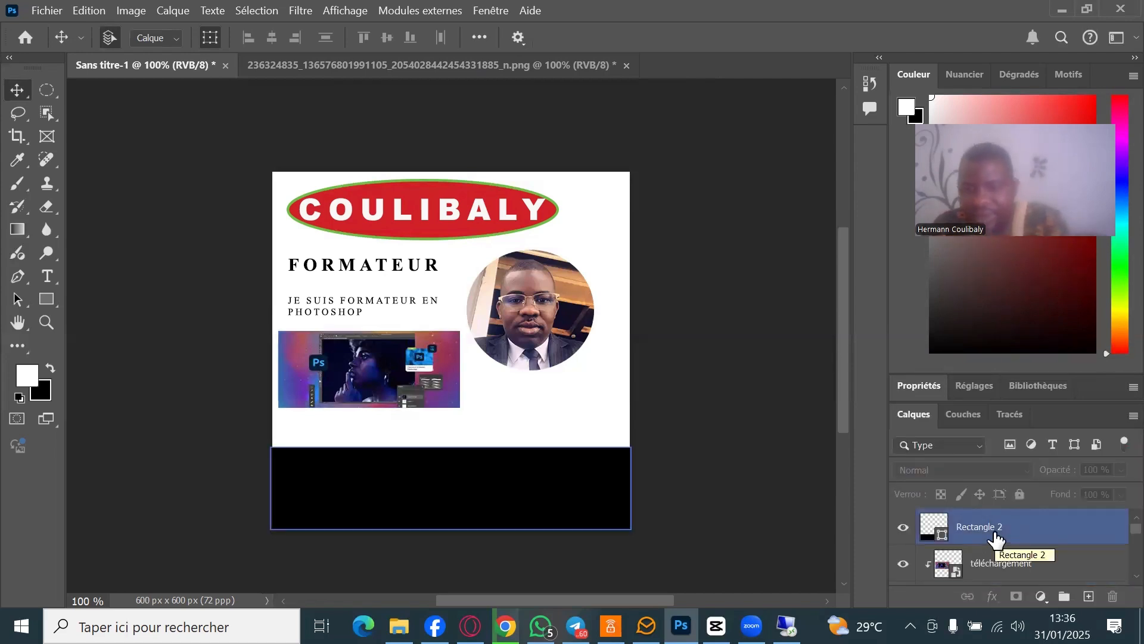
left_click(979, 526)
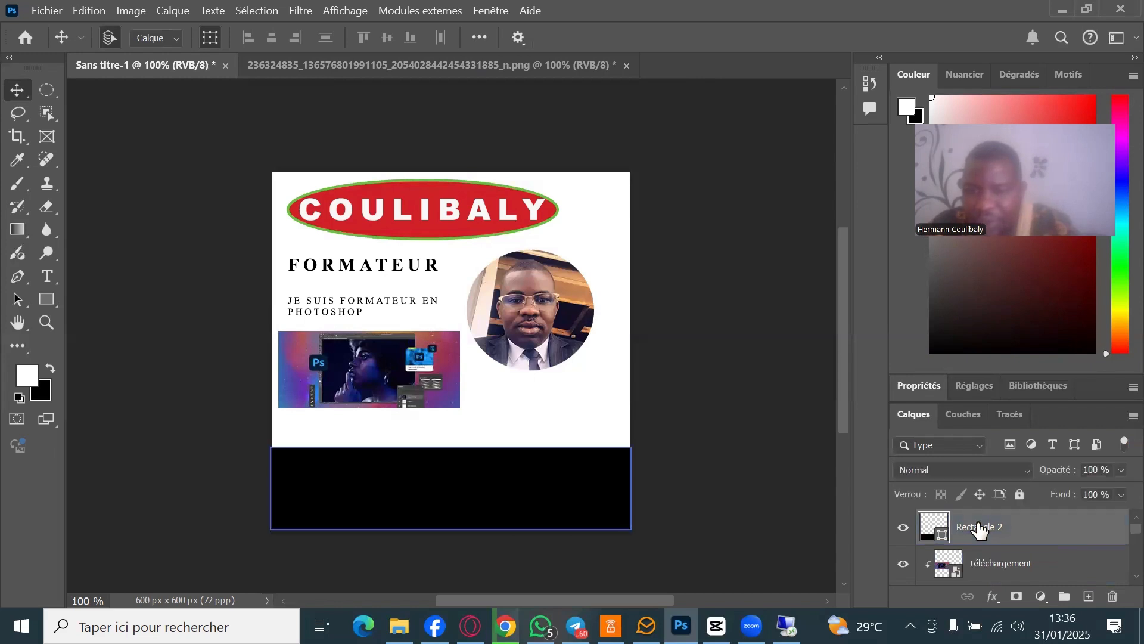
left_click(904, 528)
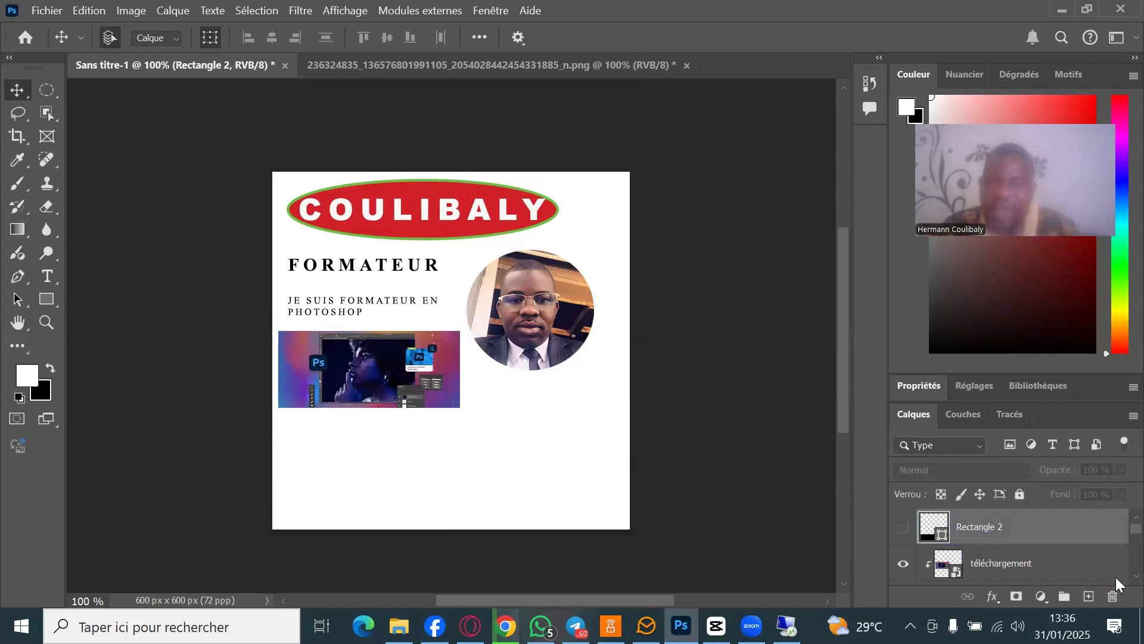
left_click(1049, 564)
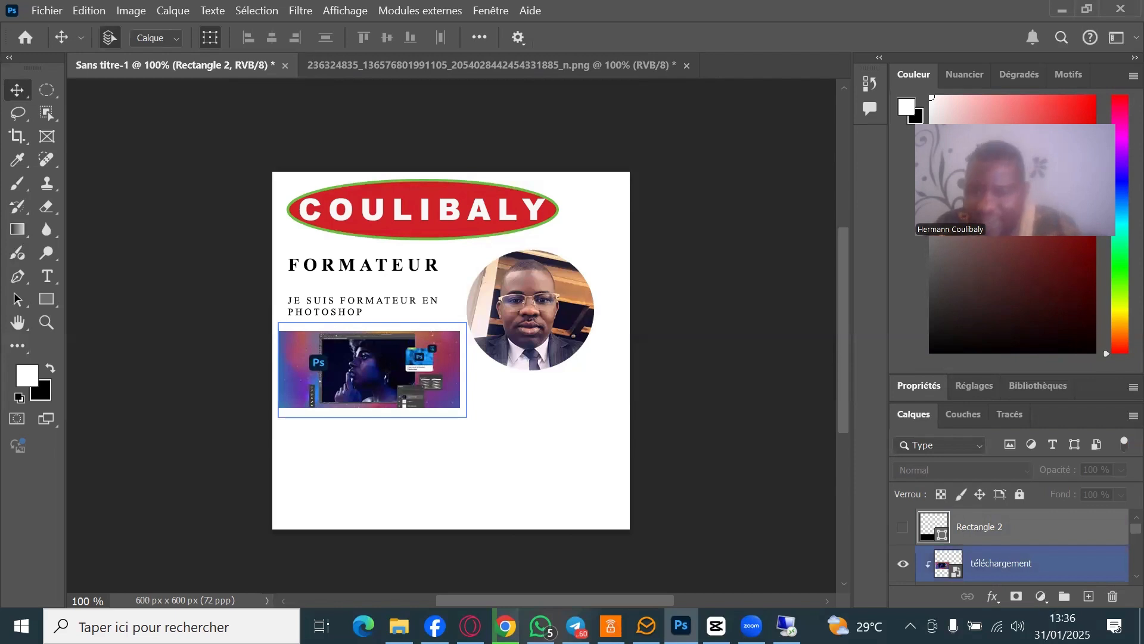
left_click(1089, 598)
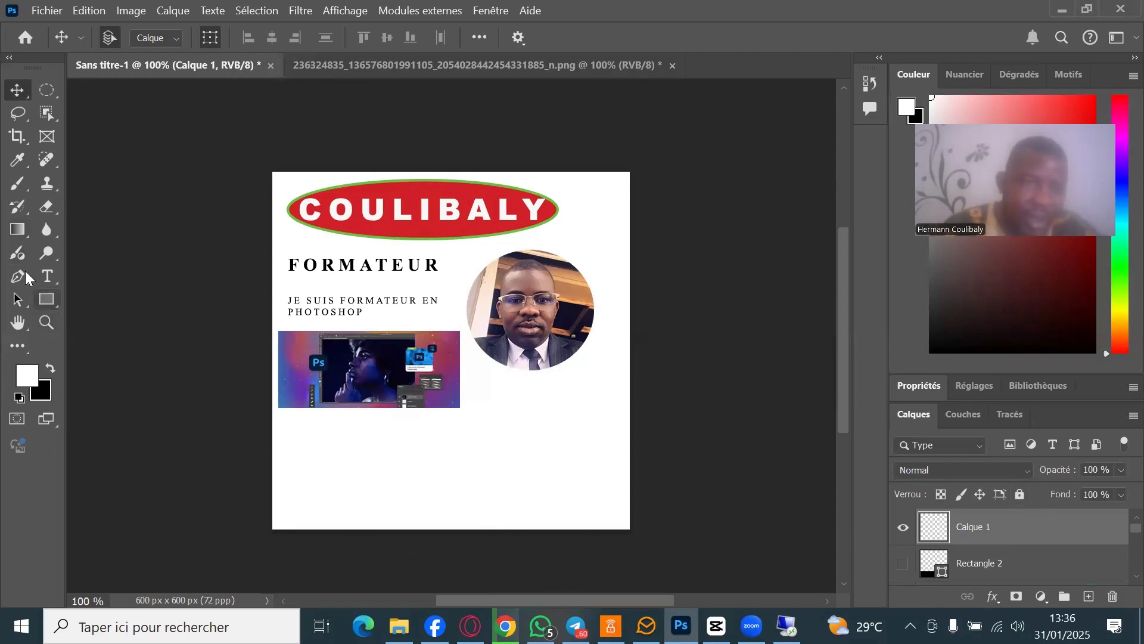
left_click(22, 228)
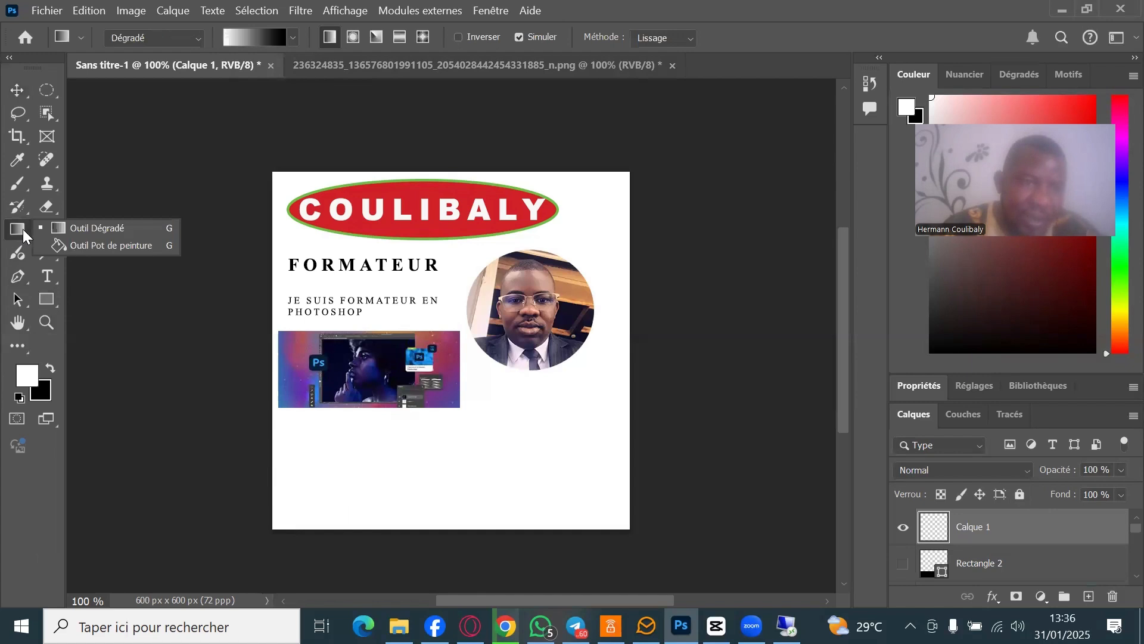
left_click(113, 229)
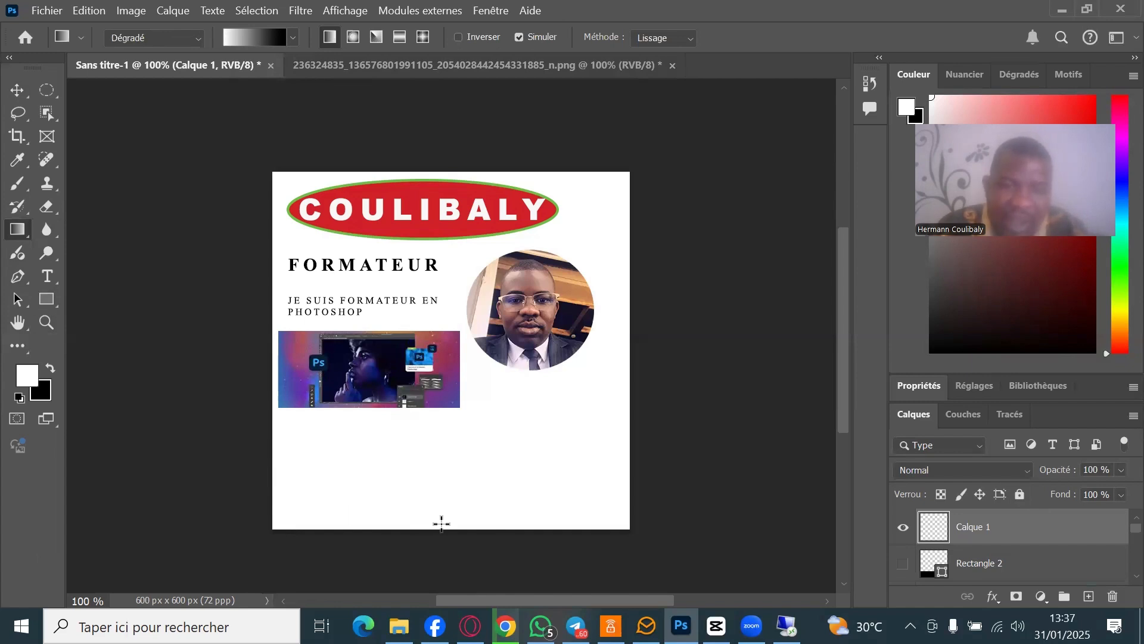
mouse_move(441, 523)
left_mouse_down()
mouse_move(426, 447)
mouse_move(376, 399)
mouse_move(286, 429)
mouse_move(273, 475)
mouse_move(317, 549)
mouse_move(429, 554)
mouse_move(466, 525)
mouse_move(456, 512)
left_mouse_up()
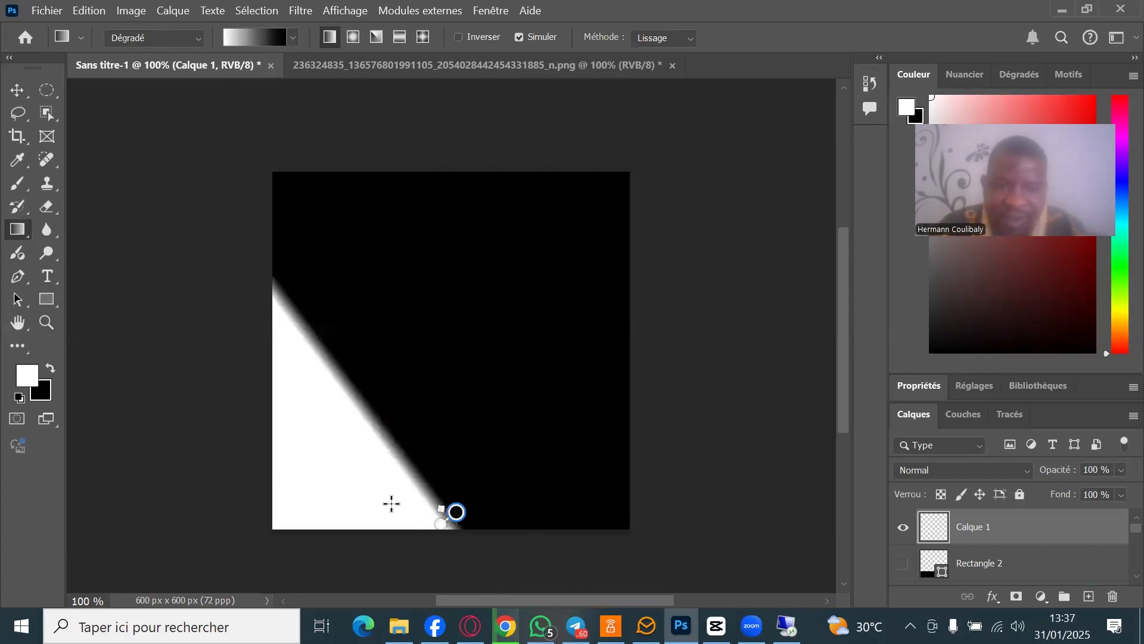
mouse_move(367, 525)
left_mouse_down()
mouse_move(410, 546)
mouse_move(456, 520)
mouse_move(411, 482)
mouse_move(362, 532)
left_mouse_up()
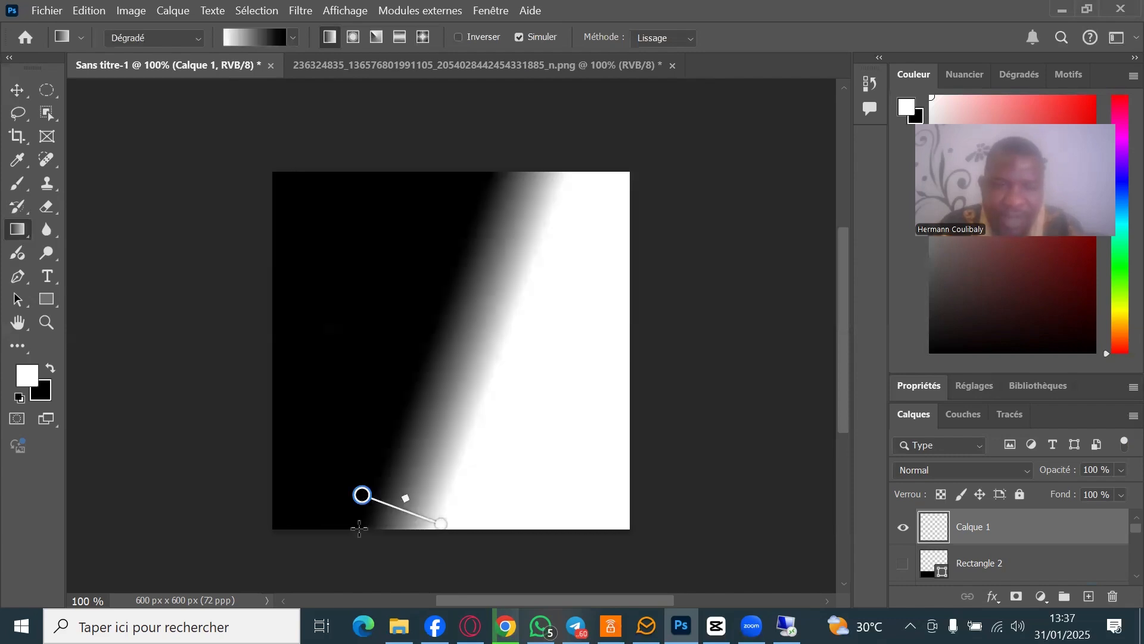
left_click_drag(446, 520, 447, 553)
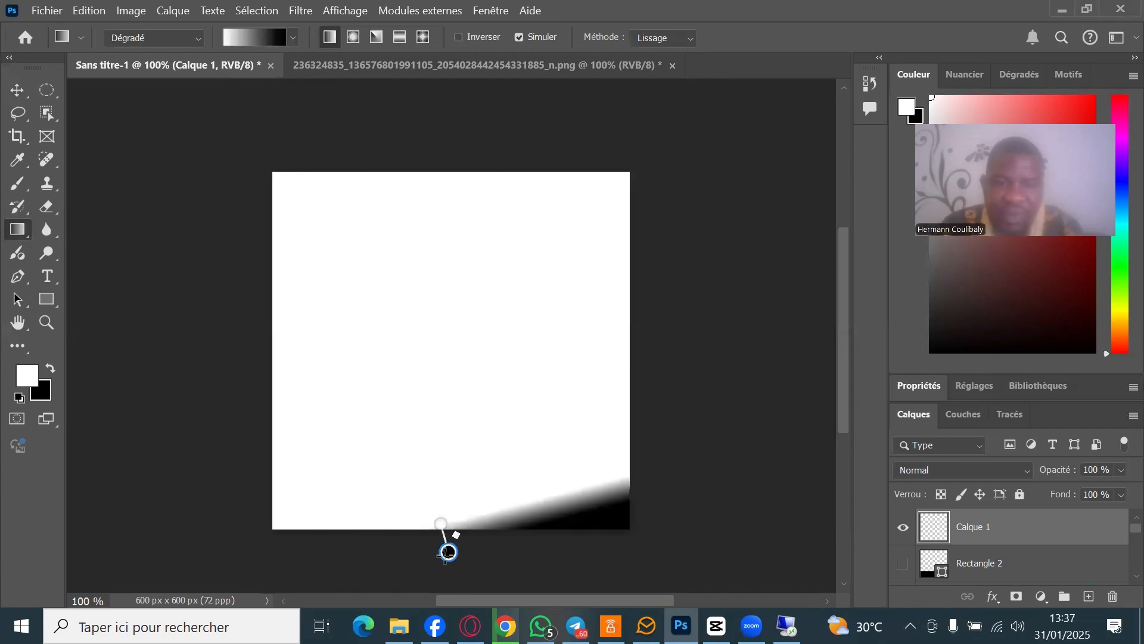
key("Return")
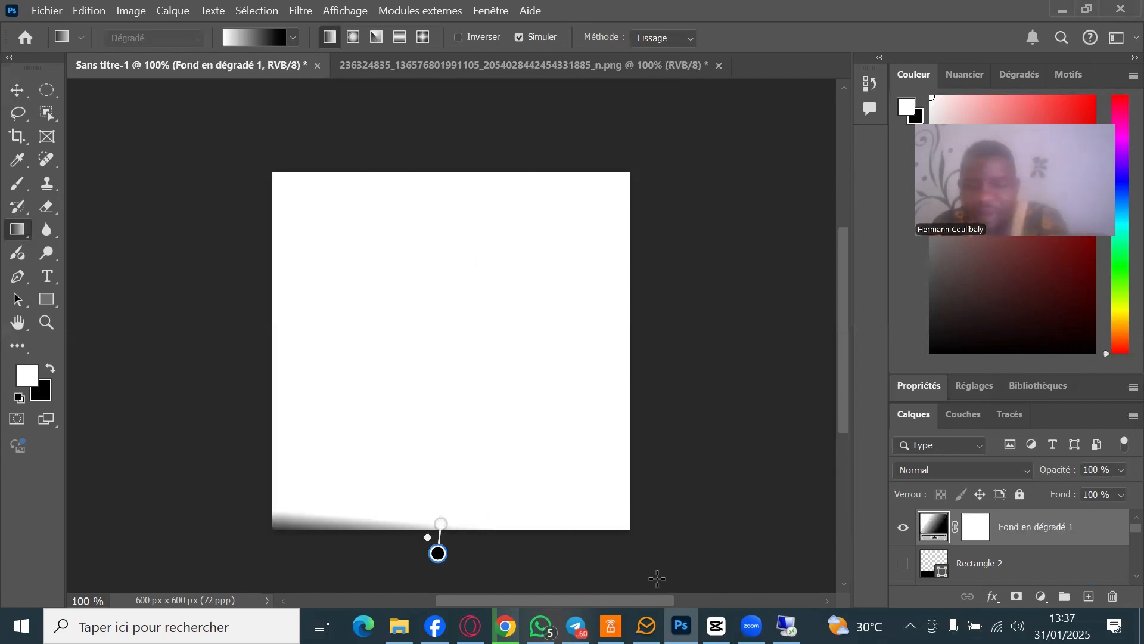
key("ctrl+z")
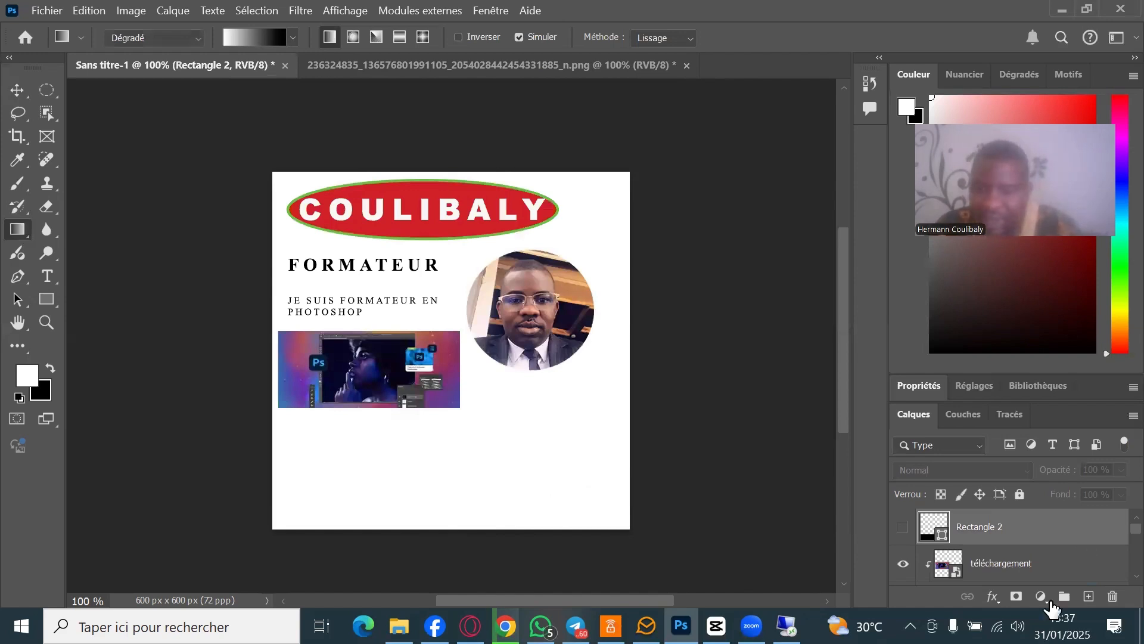
- Add a layer, draw a white 624×185 px rectangle across the card's bottom, then add another layer
left_click(1089, 596)
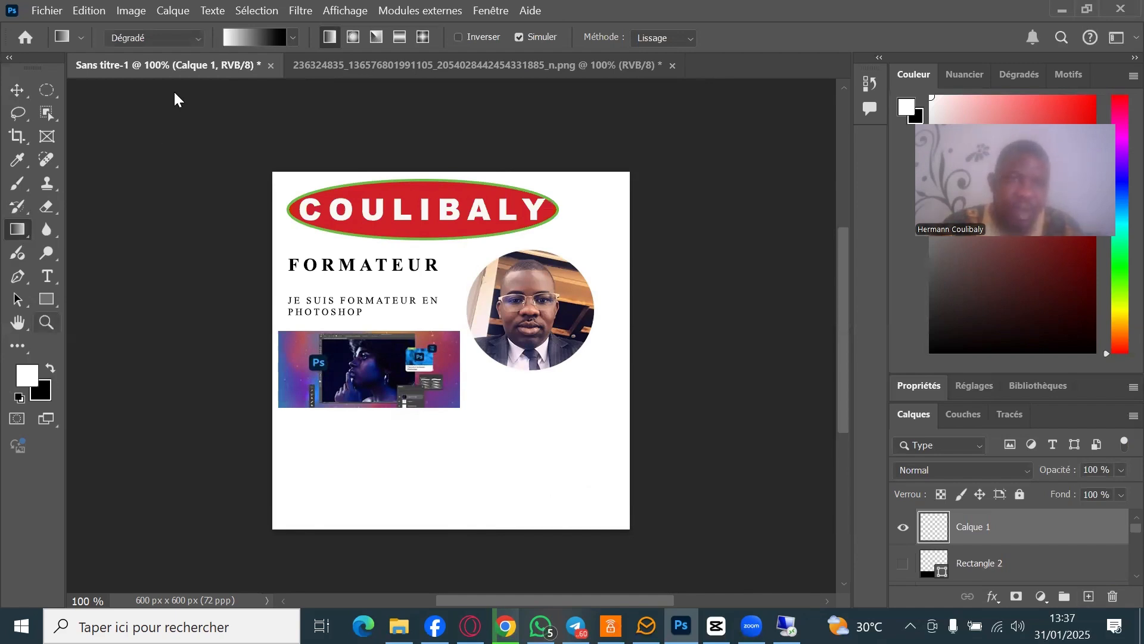
right_click(138, 128)
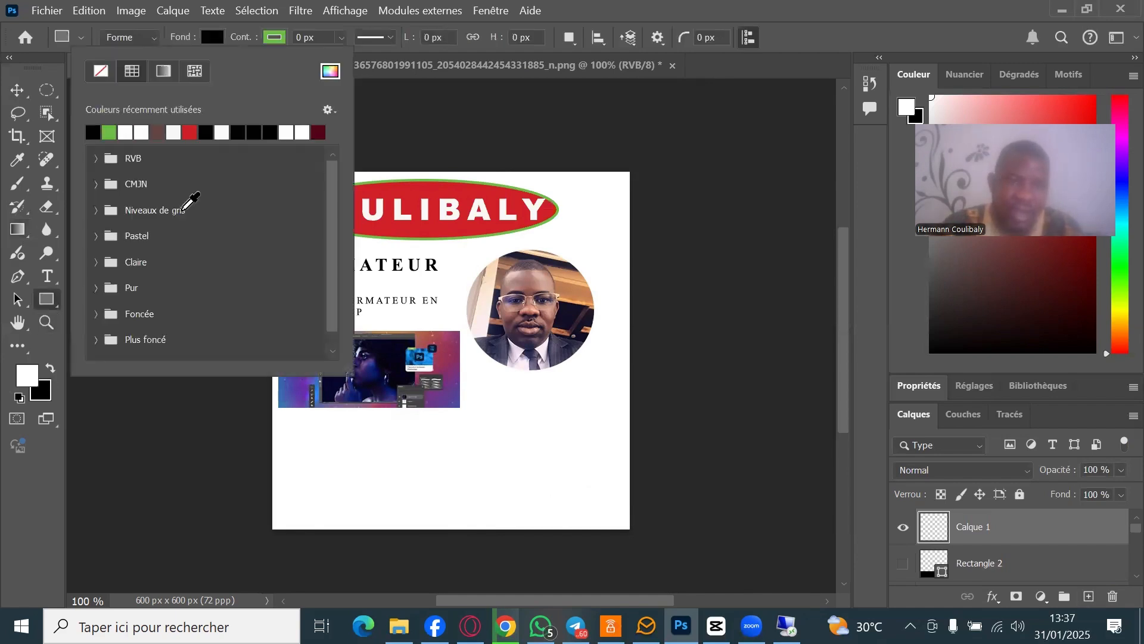
left_click(271, 426)
key("u")
mouse_move(505, 528)
left_mouse_down()
mouse_move(638, 542)
mouse_move(916, 430)
left_mouse_up()
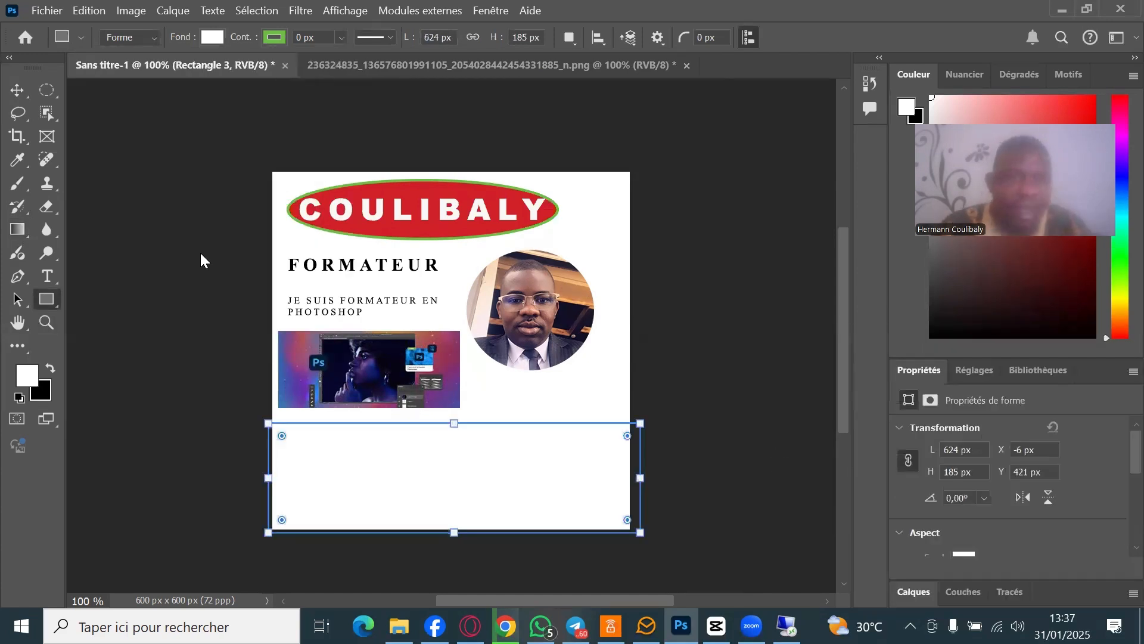
left_click(18, 92)
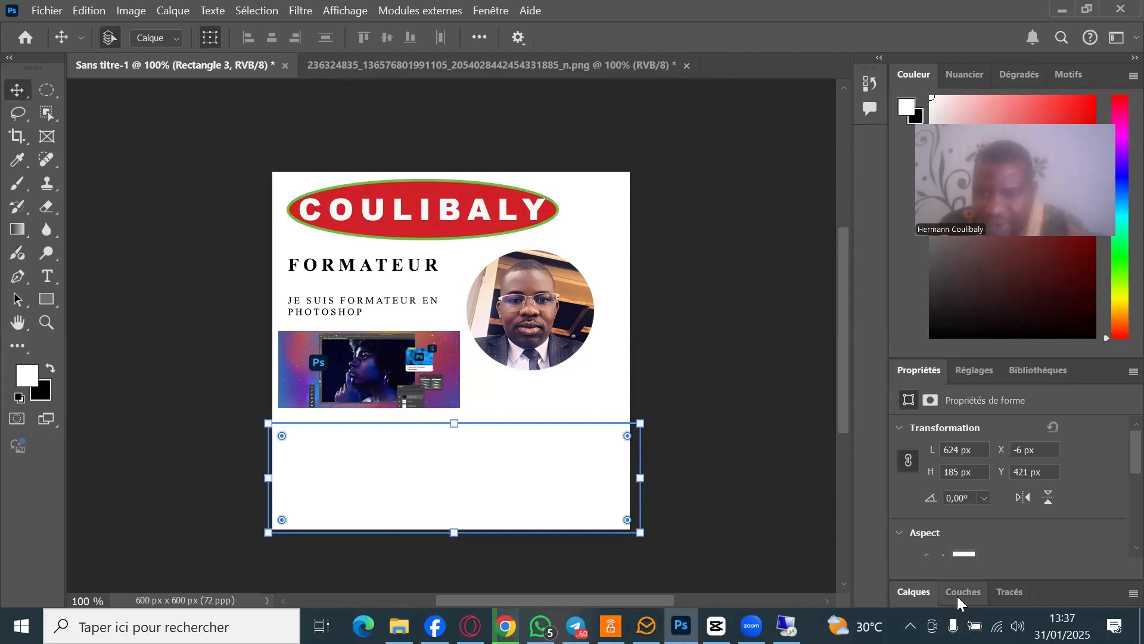
left_click_drag(957, 596, 1007, 525)
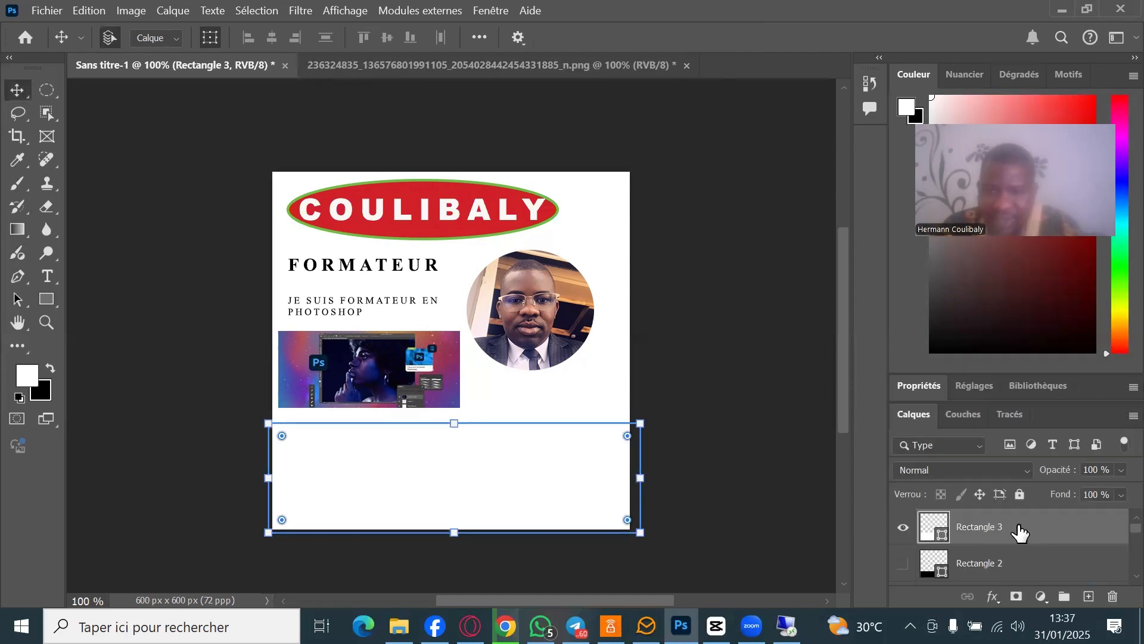
left_click(1090, 597)
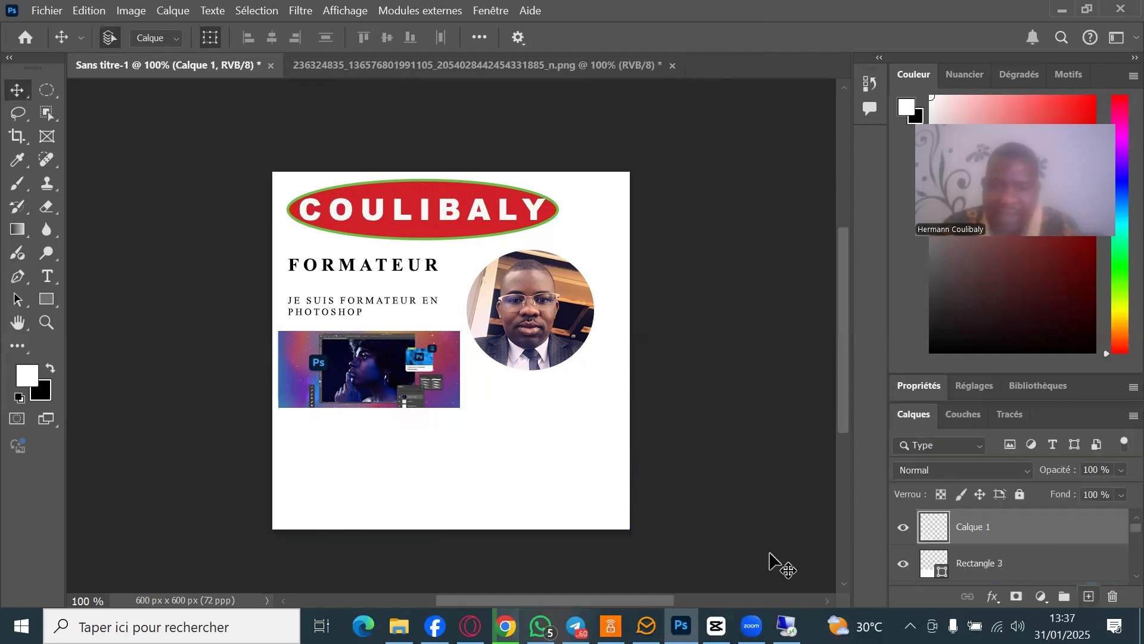
- Draw a trial gradient, delete its fill layer, and add an empty layer above Arrière-plan
left_click(22, 232)
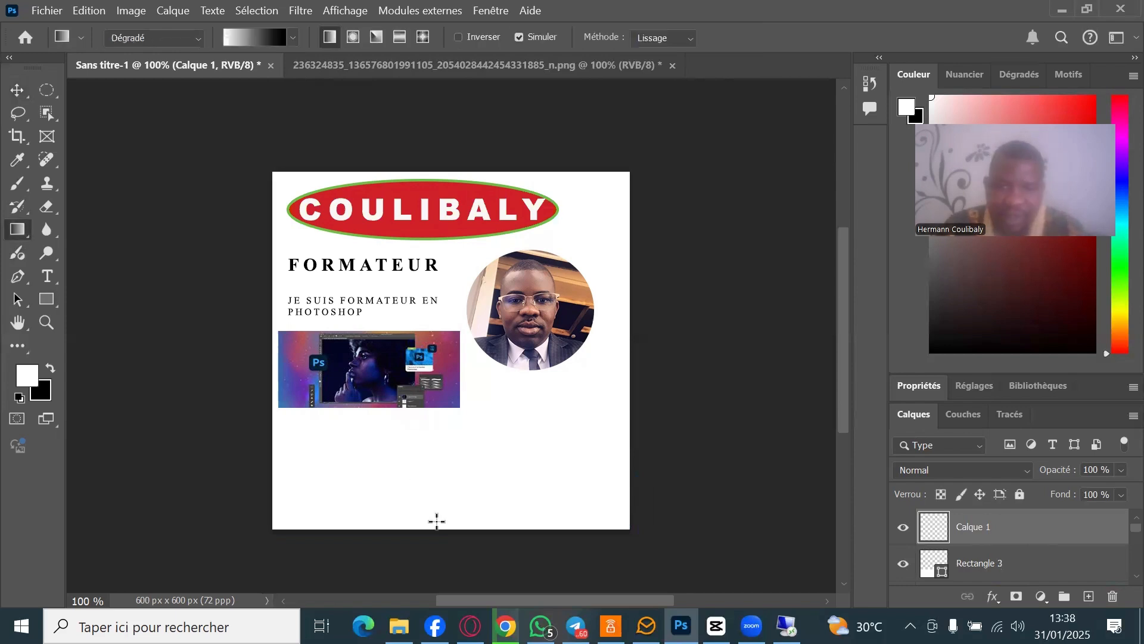
mouse_move(437, 526)
left_mouse_down()
mouse_move(461, 549)
mouse_move(427, 519)
left_mouse_up()
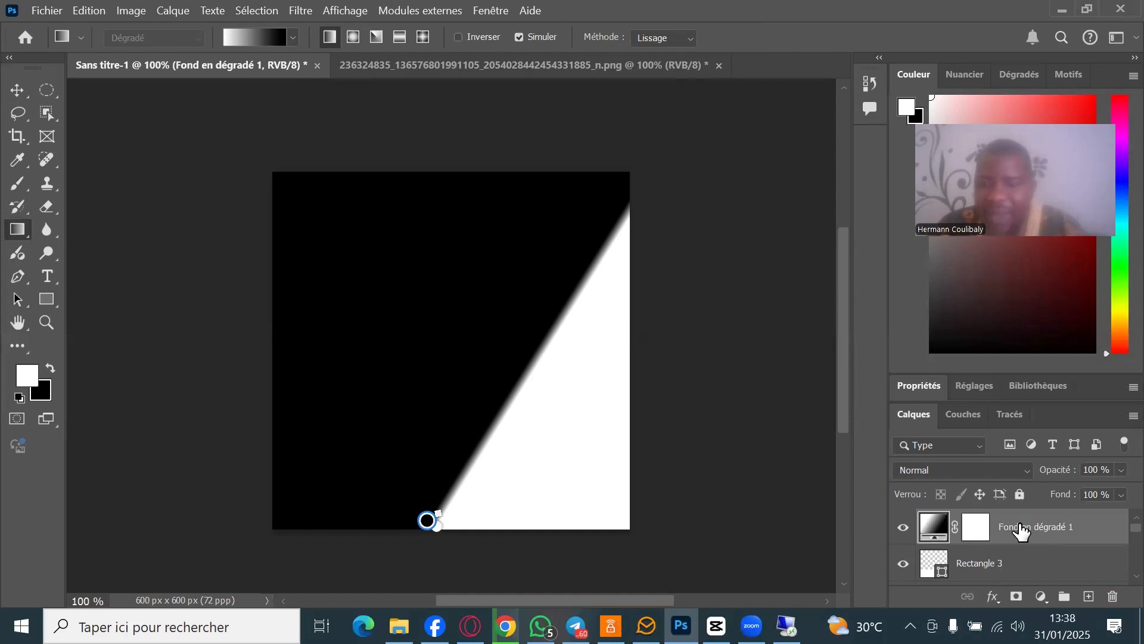
mouse_move(1021, 530)
left_mouse_down()
mouse_move(1032, 602)
mouse_move(1028, 548)
left_mouse_up()
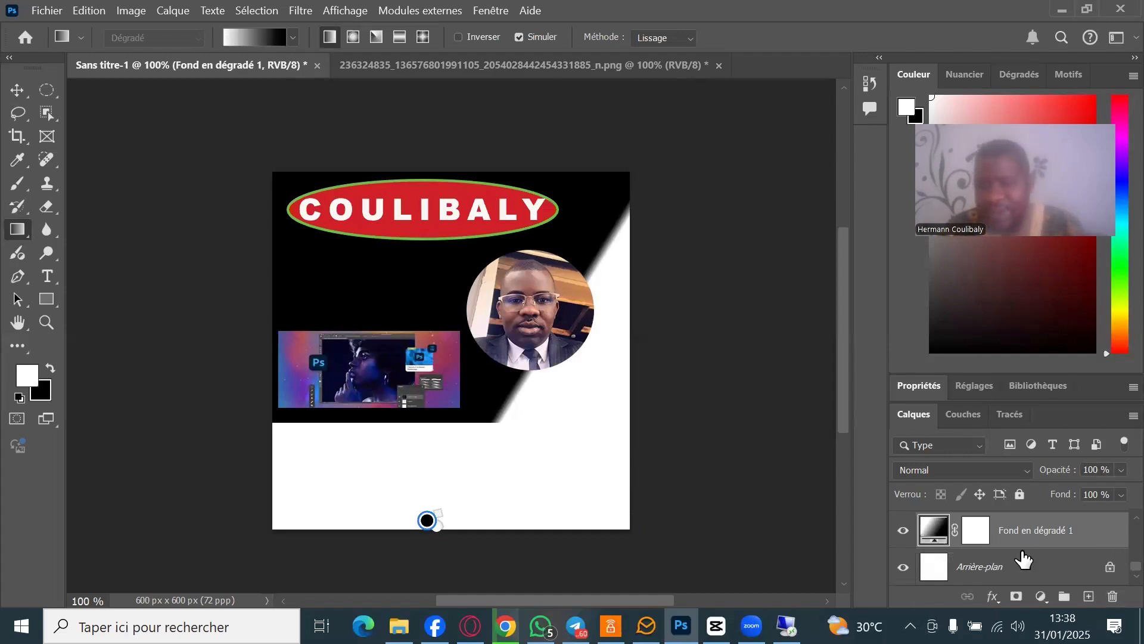
key("Delete")
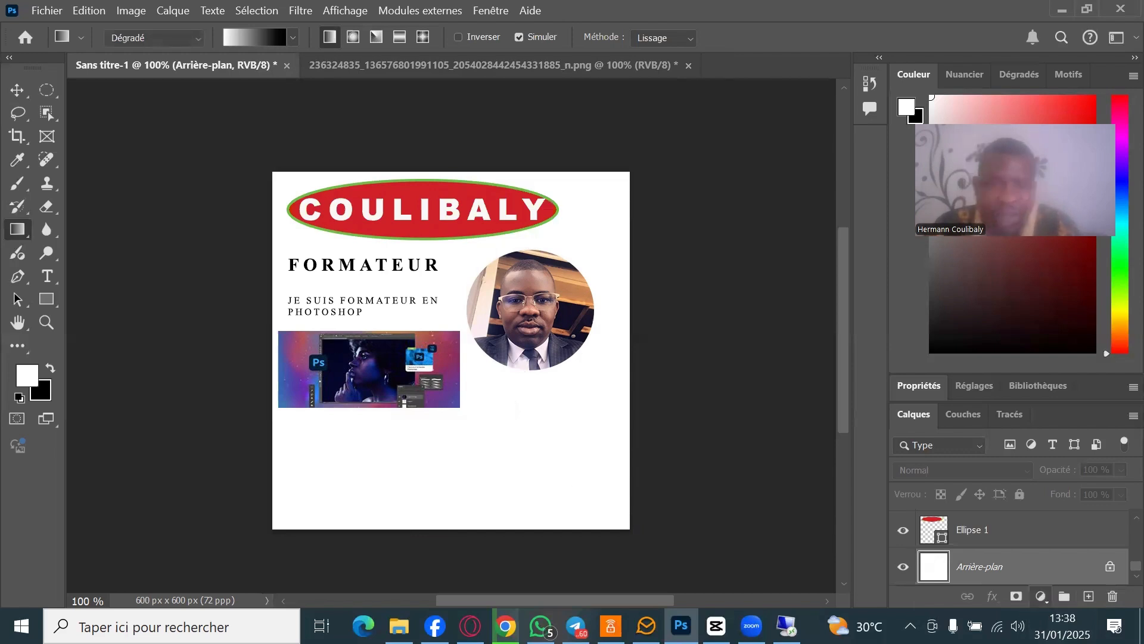
left_click(1088, 597)
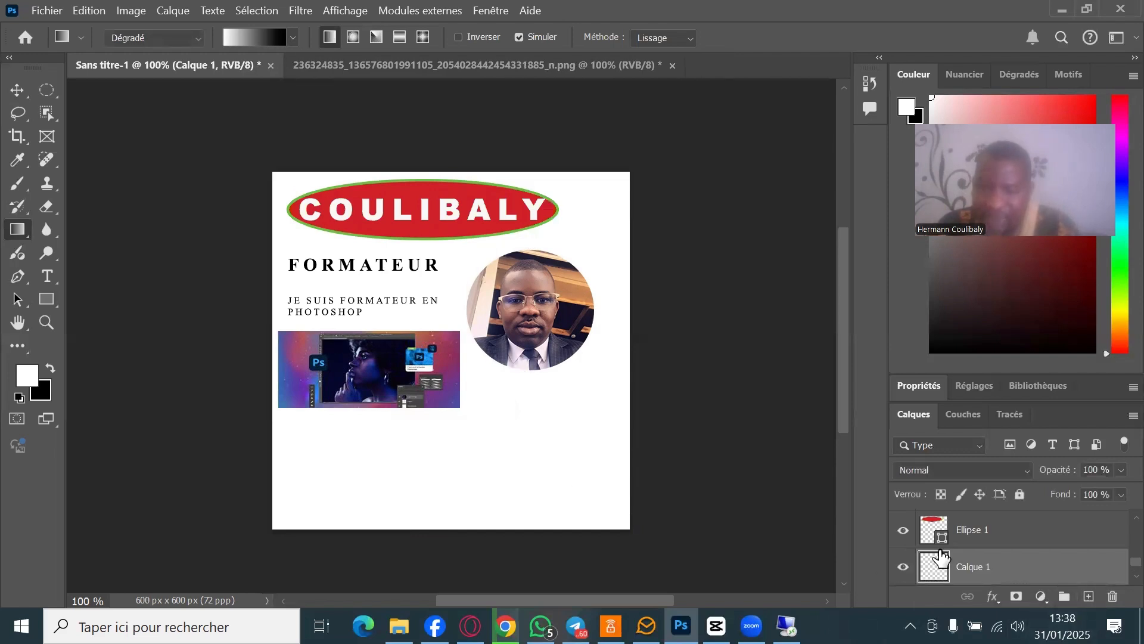
scroll(1013, 566, "up", 2)
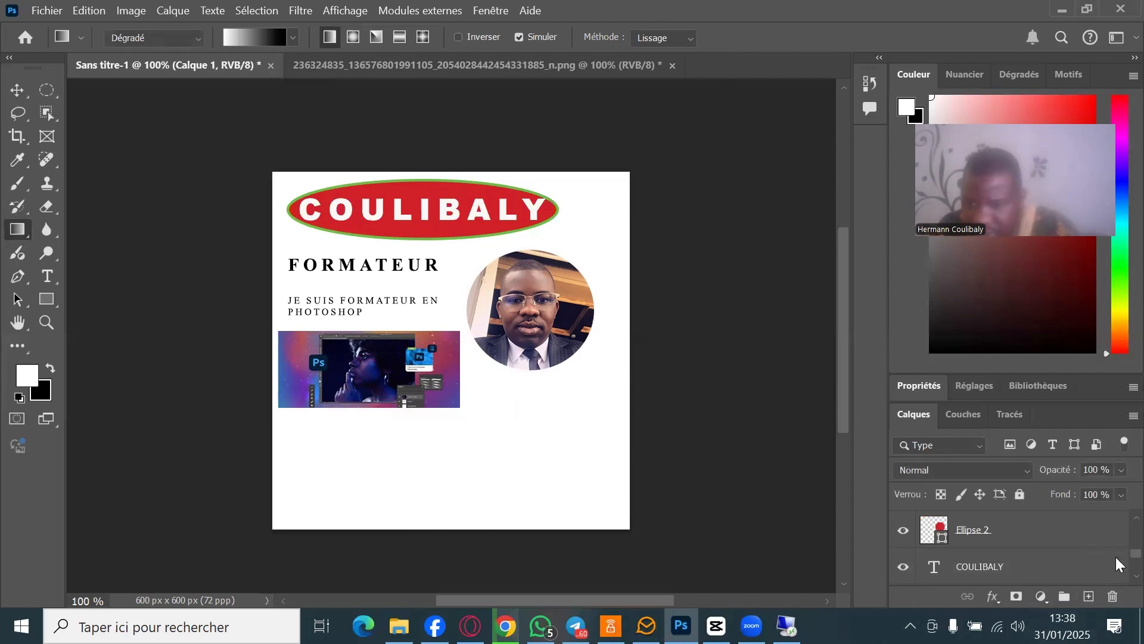
scroll(1115, 557, "down", 3)
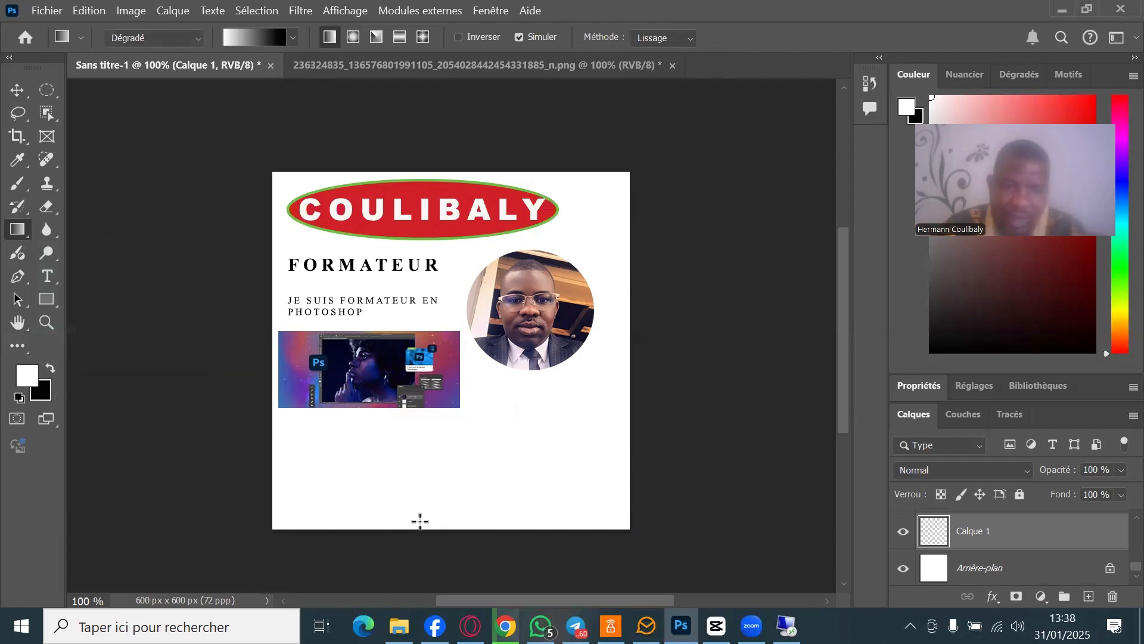
- Draw a vertical white-to-black gradient fill up from the card's bottom edge, extending its end point below the canvas
left_click_drag(411, 469, 411, 541)
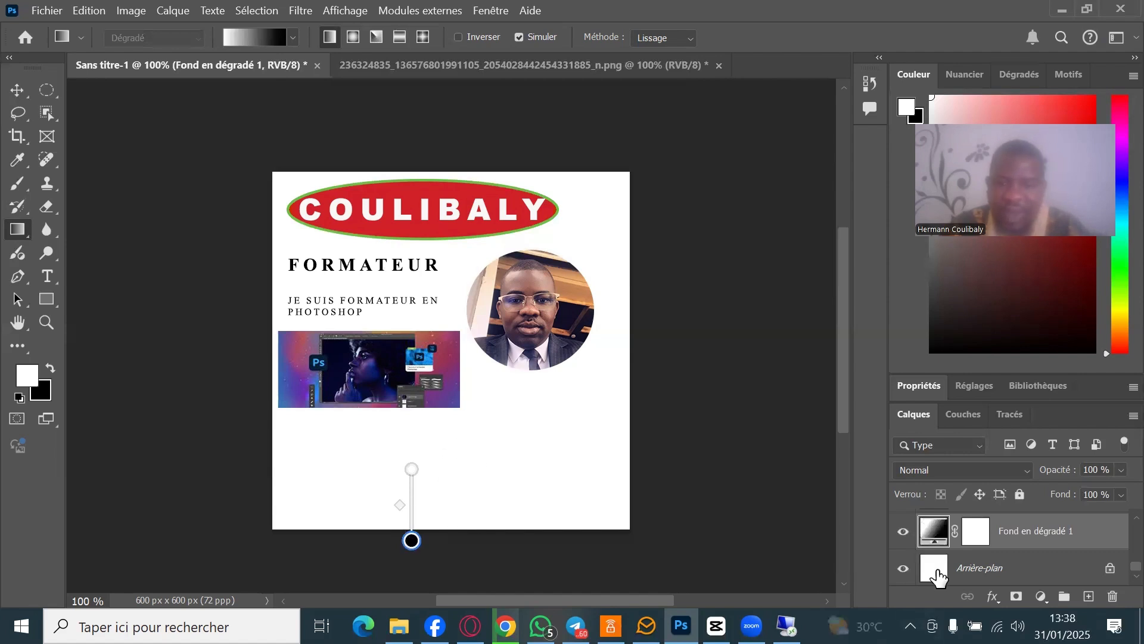
left_click(904, 532)
left_click(904, 532)
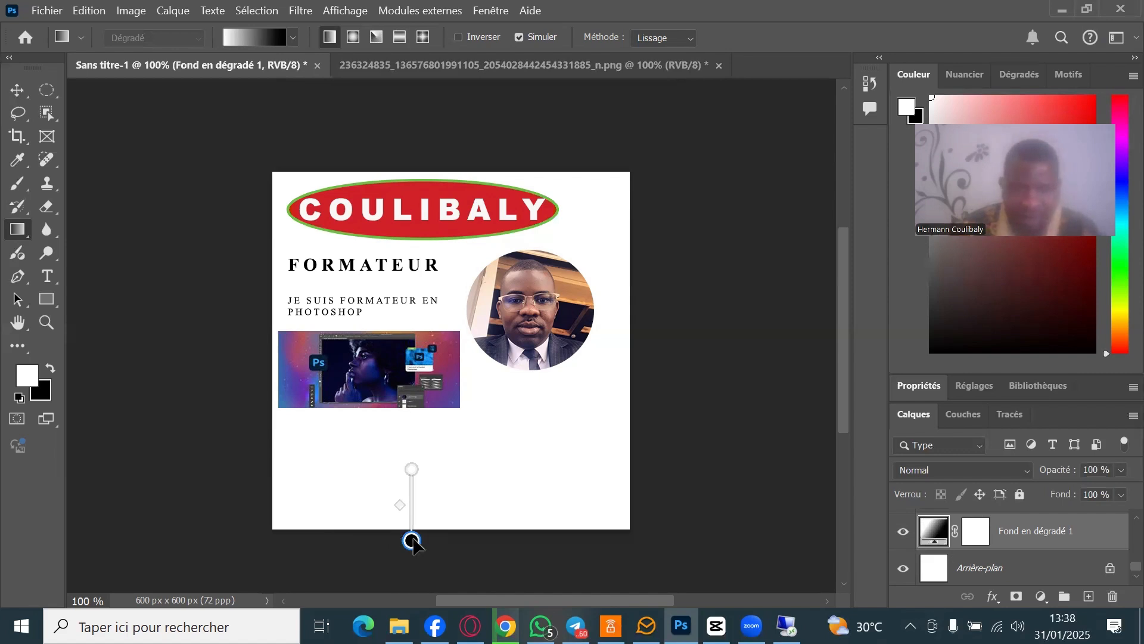
left_click_drag(412, 540, 416, 568)
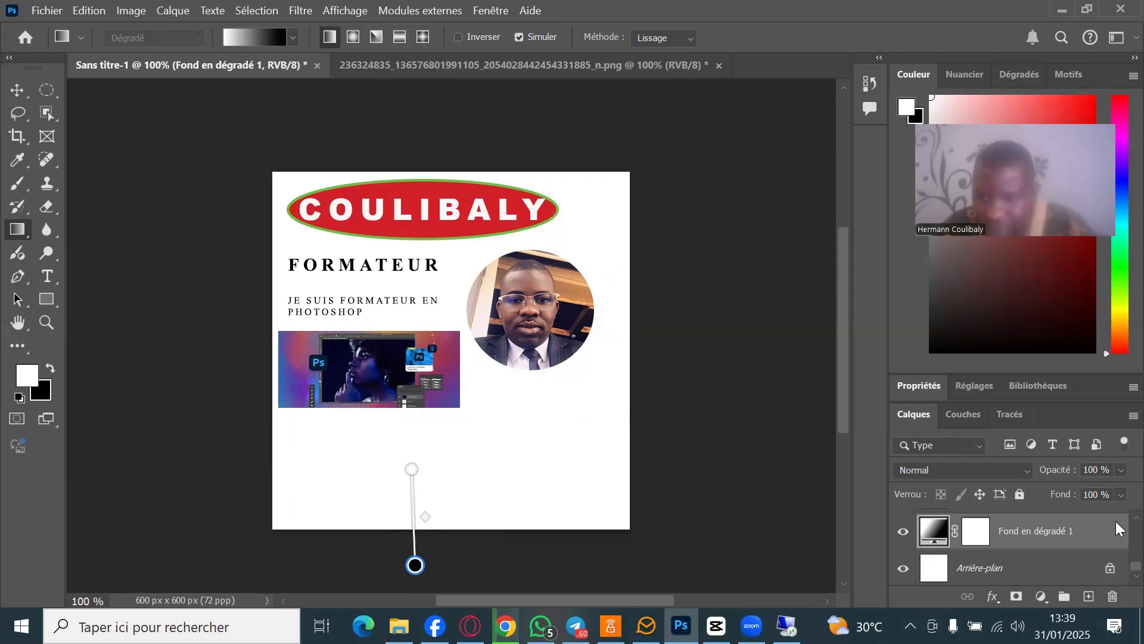
- Hide the white Rectangle 3 layer covering the bottom, then select the téléchargement layer
scroll(1119, 528, "up", 5)
left_click(902, 528)
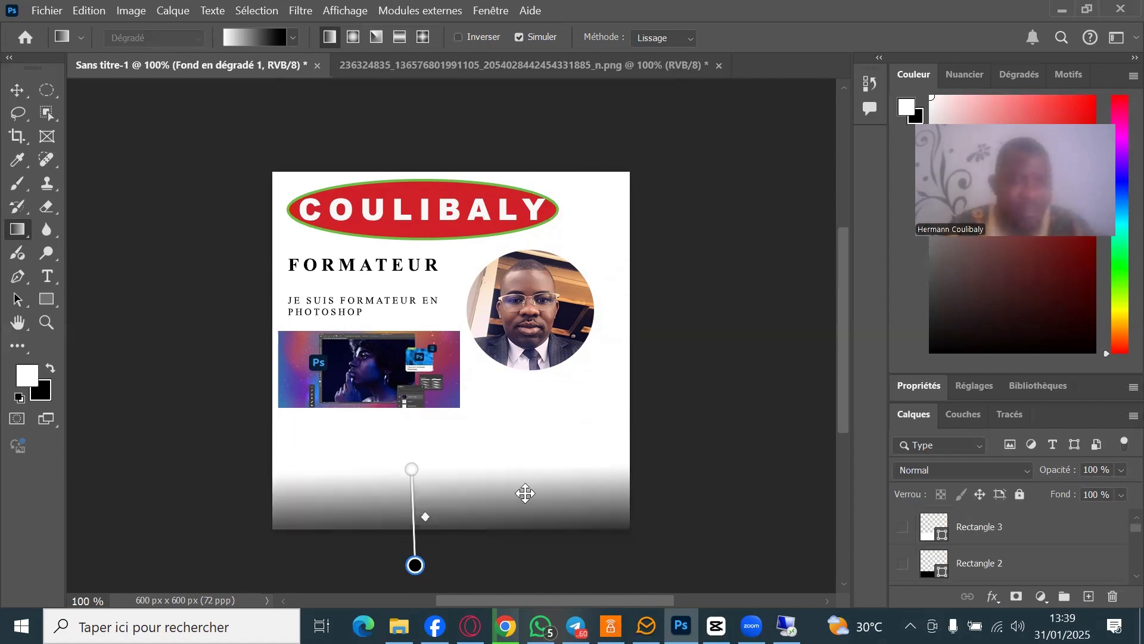
left_click(1030, 531)
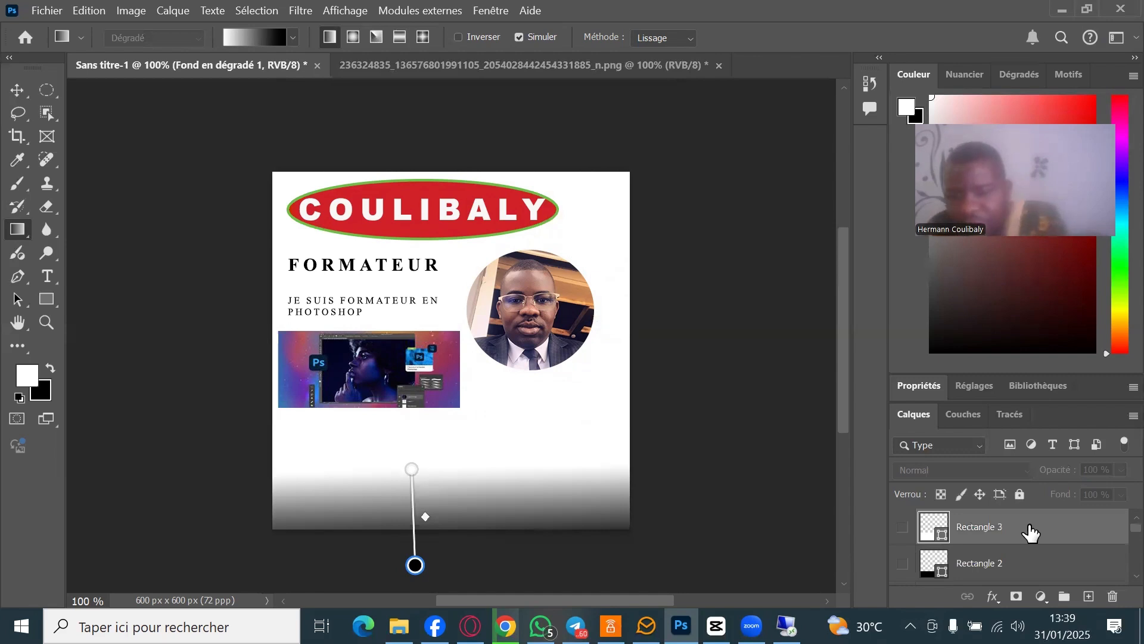
scroll(1031, 530, "down", 1)
left_click(1031, 528)
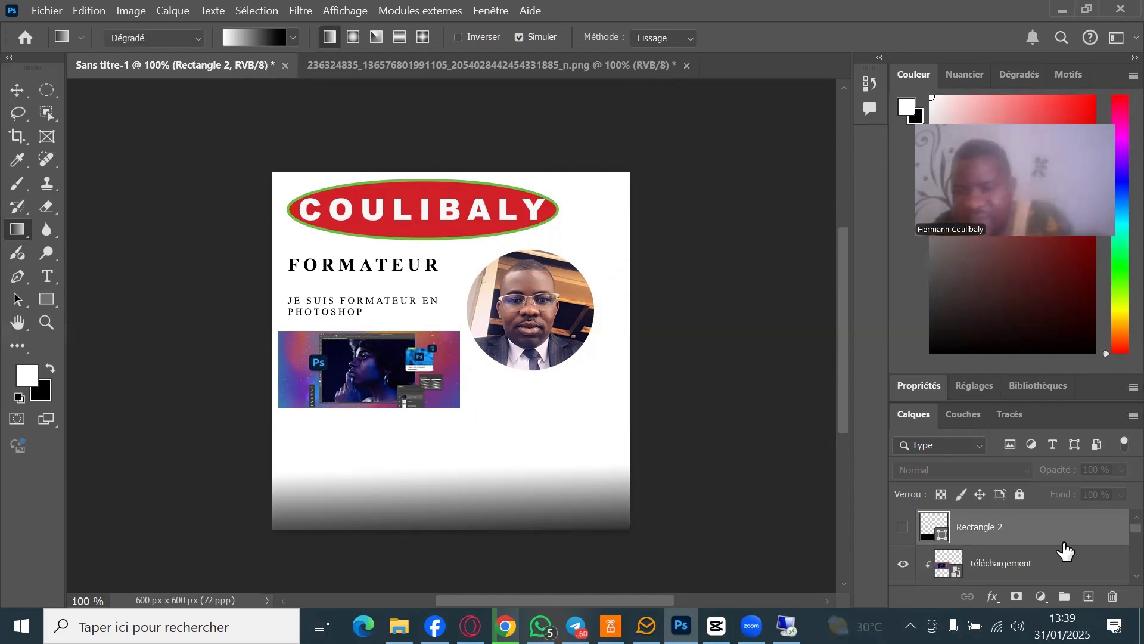
left_click(1115, 554)
scroll(1116, 572, "down", 3)
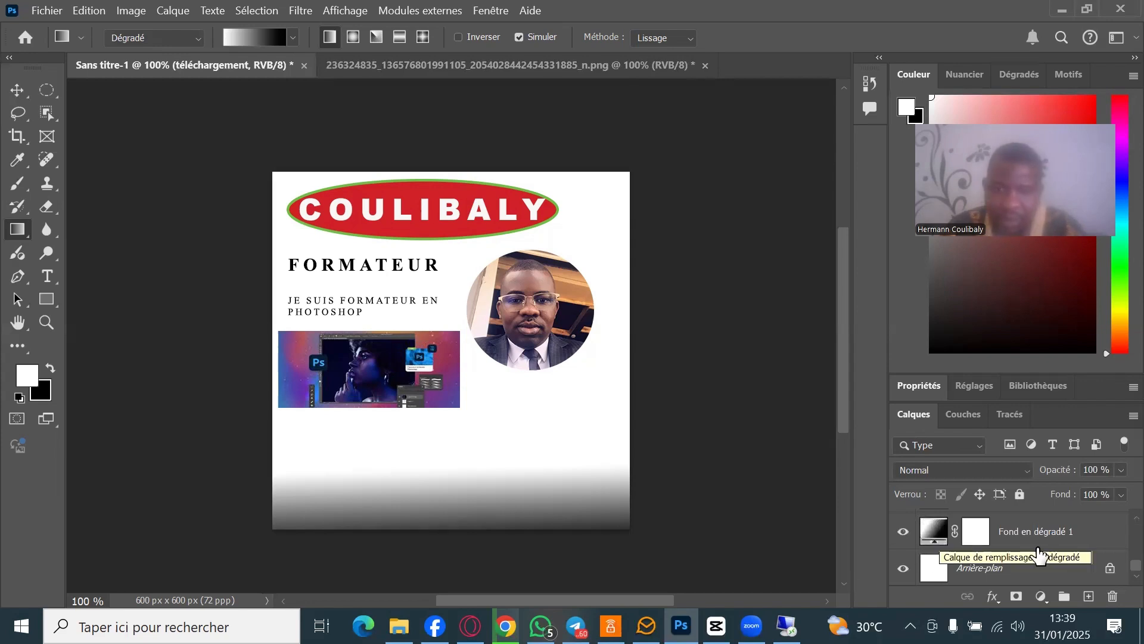
- Tighten the footer gradient into a short fade down to solid black
double_click(941, 539)
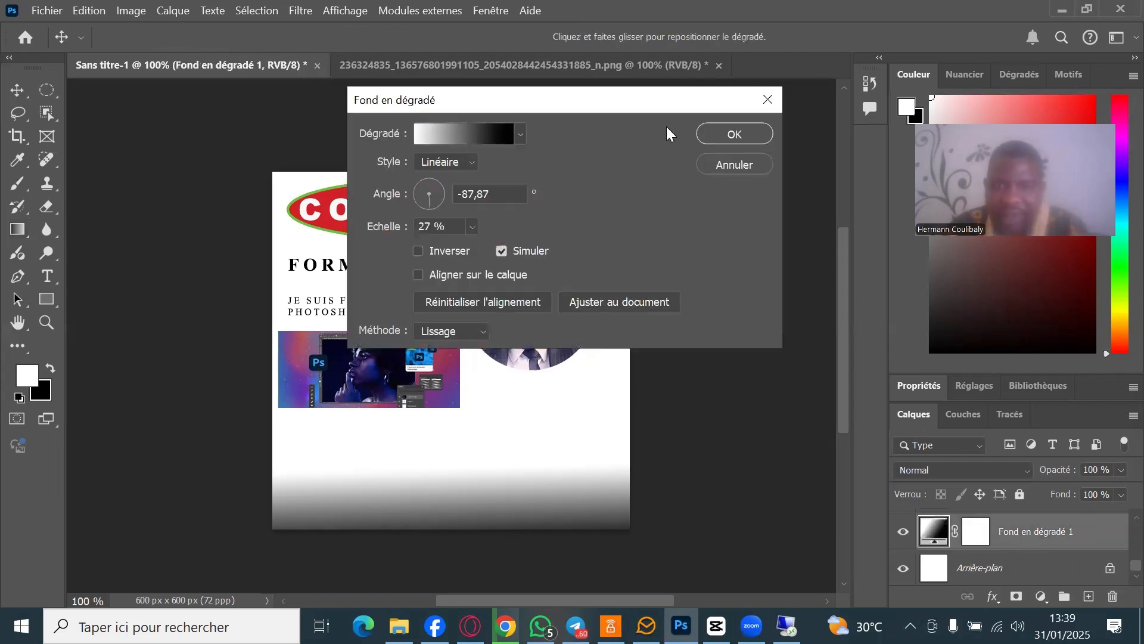
left_click(778, 99)
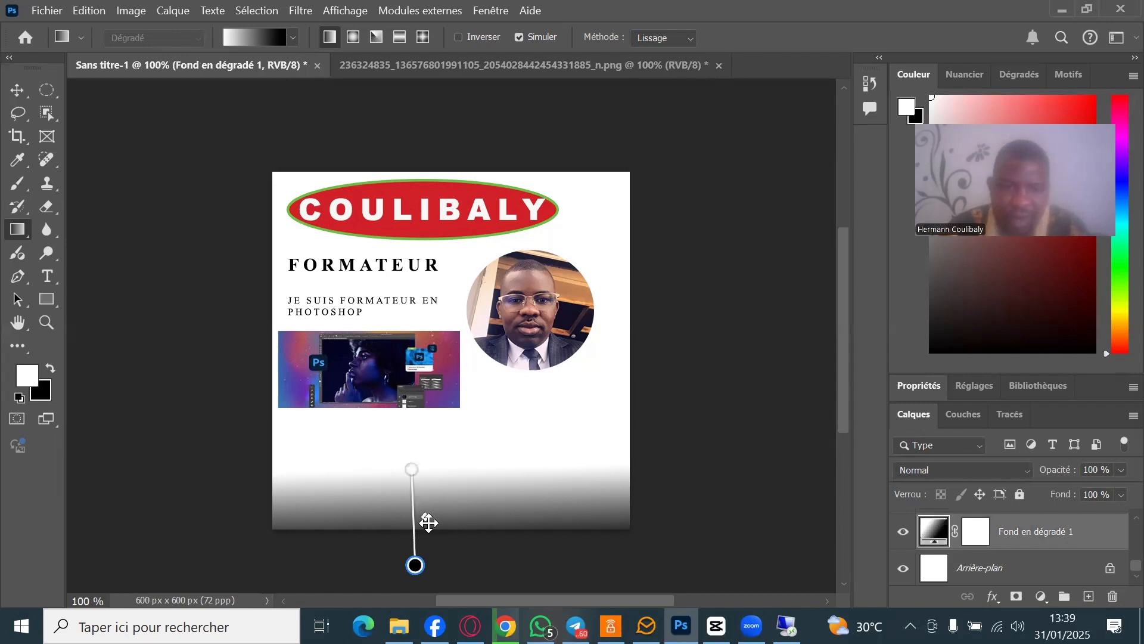
left_click_drag(428, 522, 412, 497)
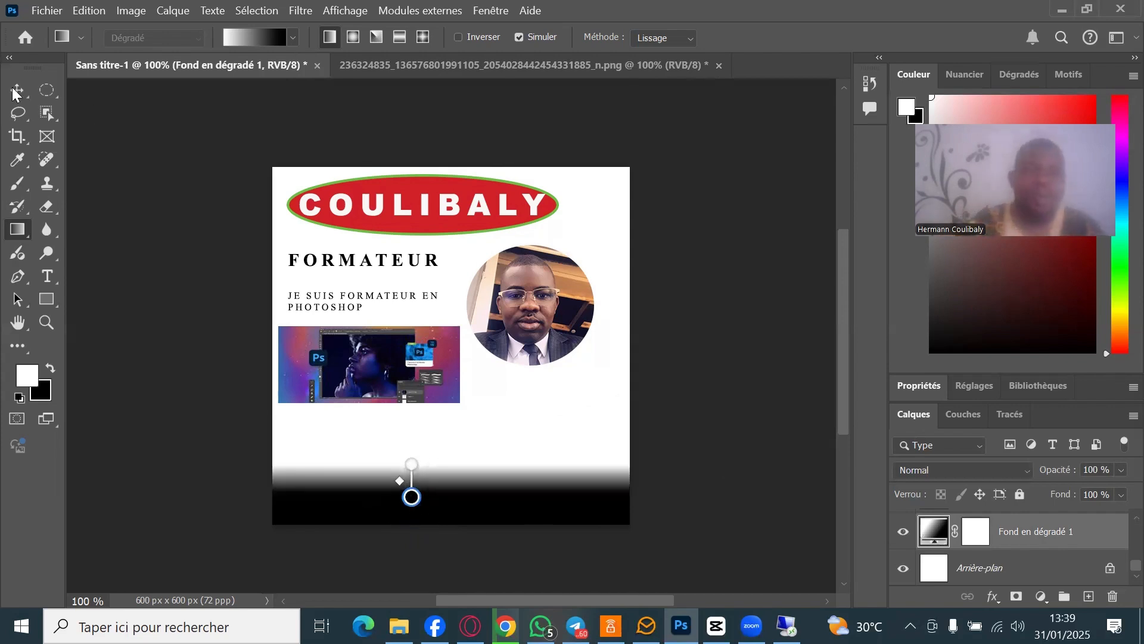
key("v")
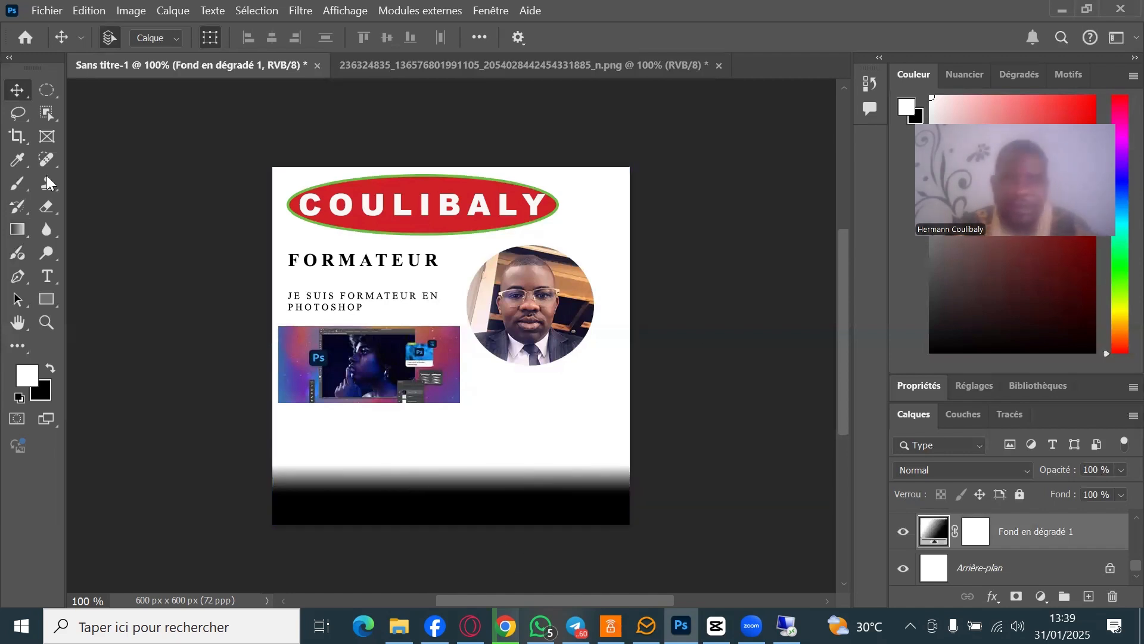
- Deselect the gradient footer, select the téléchargement layer and pick the Horizontal Type tool
left_click(772, 453)
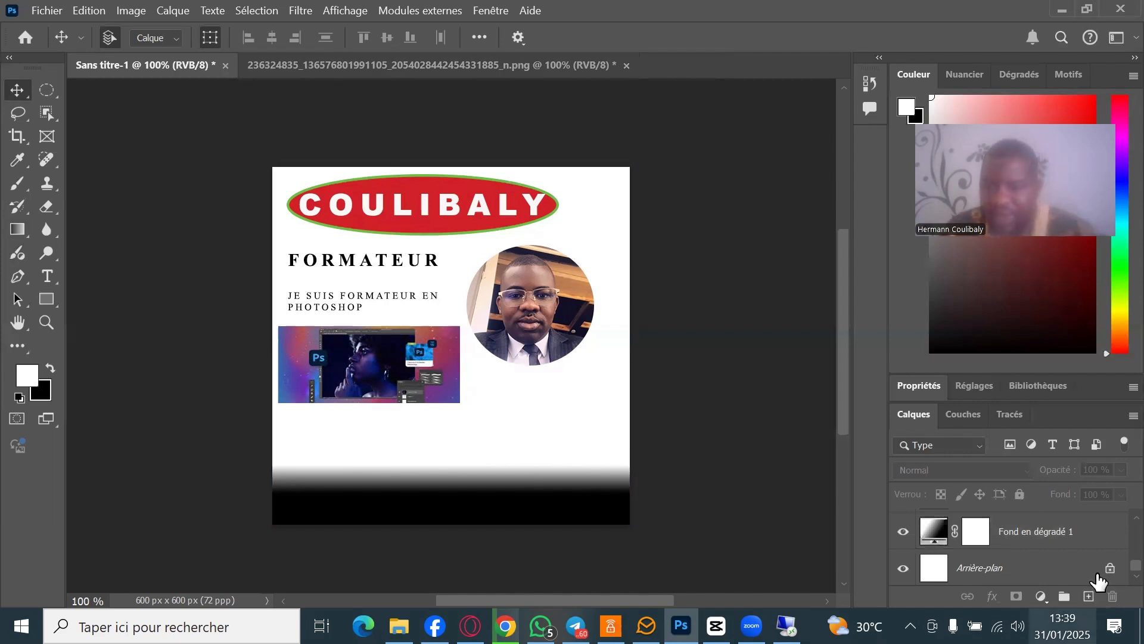
scroll(1115, 527, "up", 5)
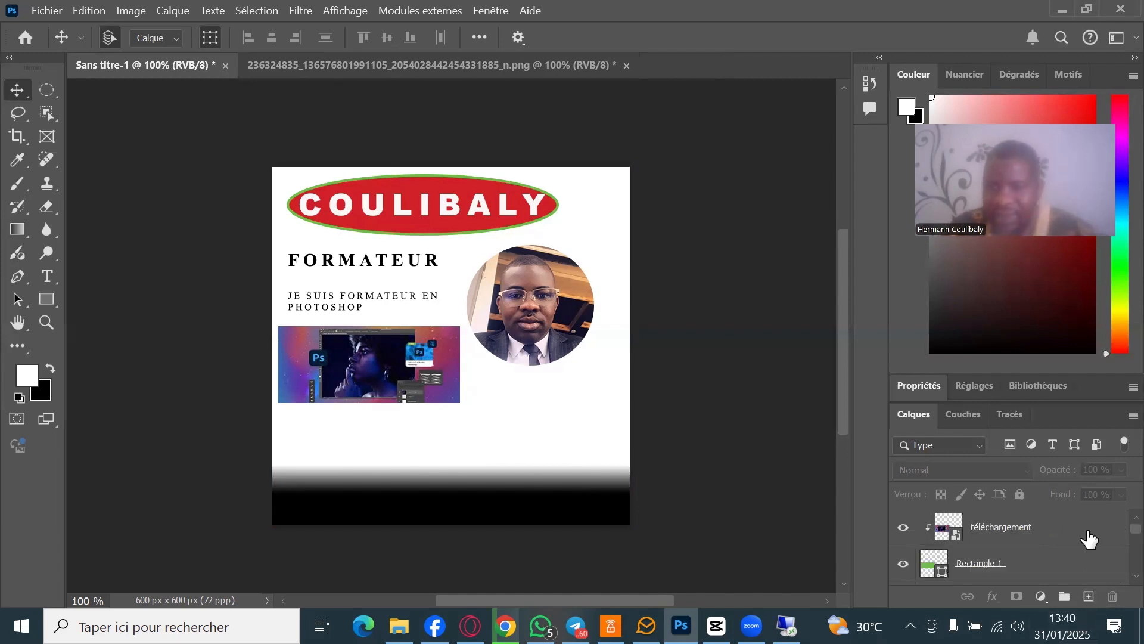
left_click(1056, 532)
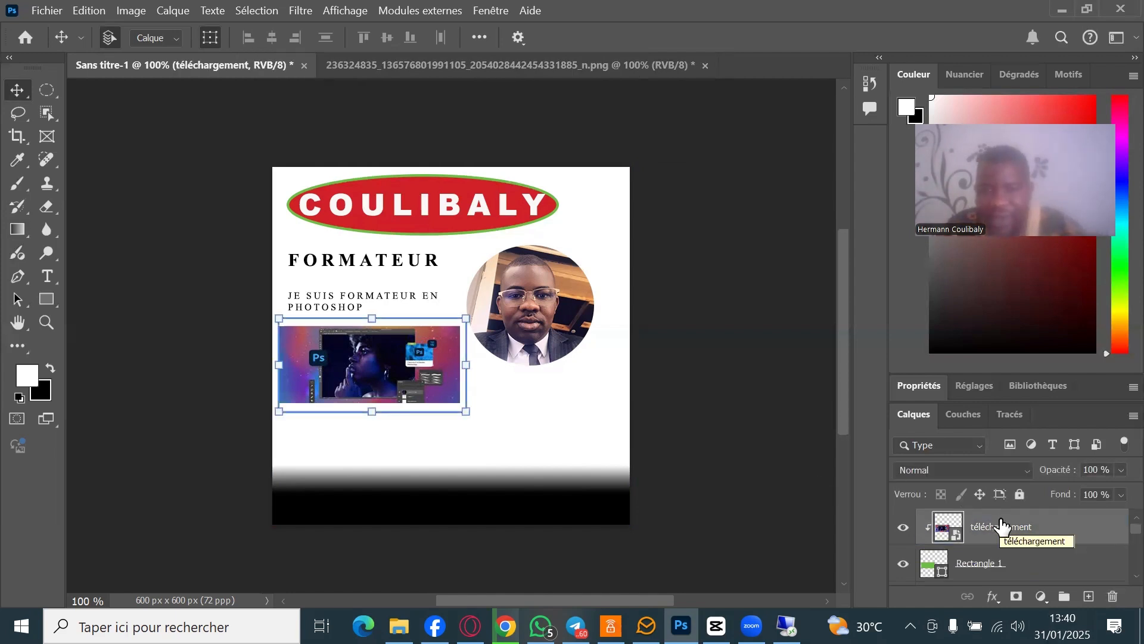
left_click(49, 277)
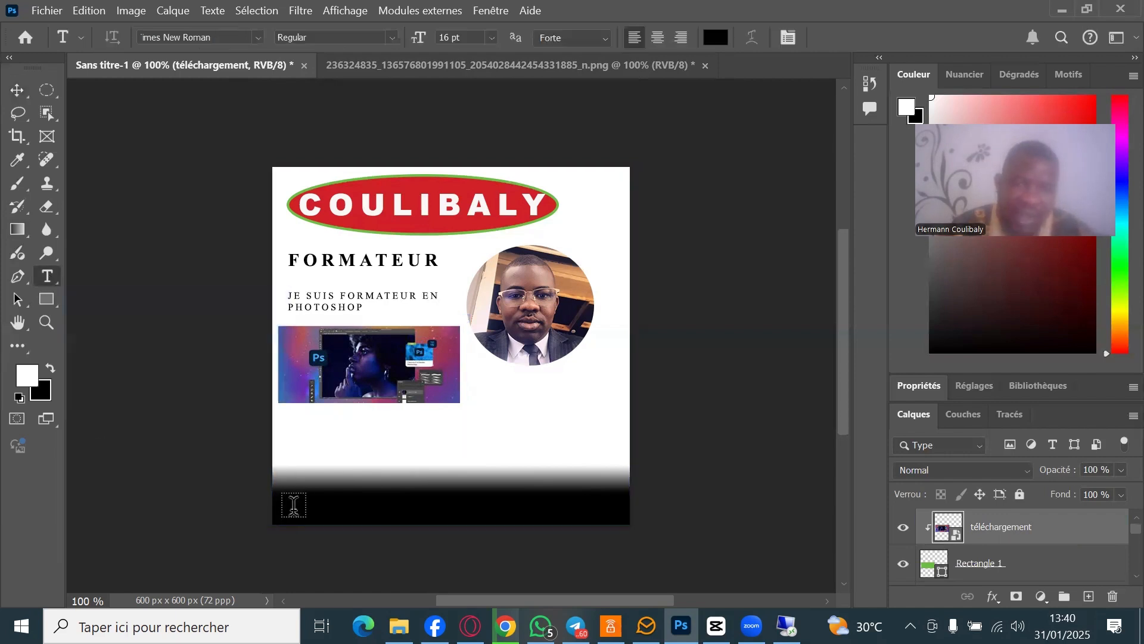
- Start a text box in the black footer, set the colour to white (ffffff) and type 'CONTACTEZ NOUS:'
left_click(291, 506)
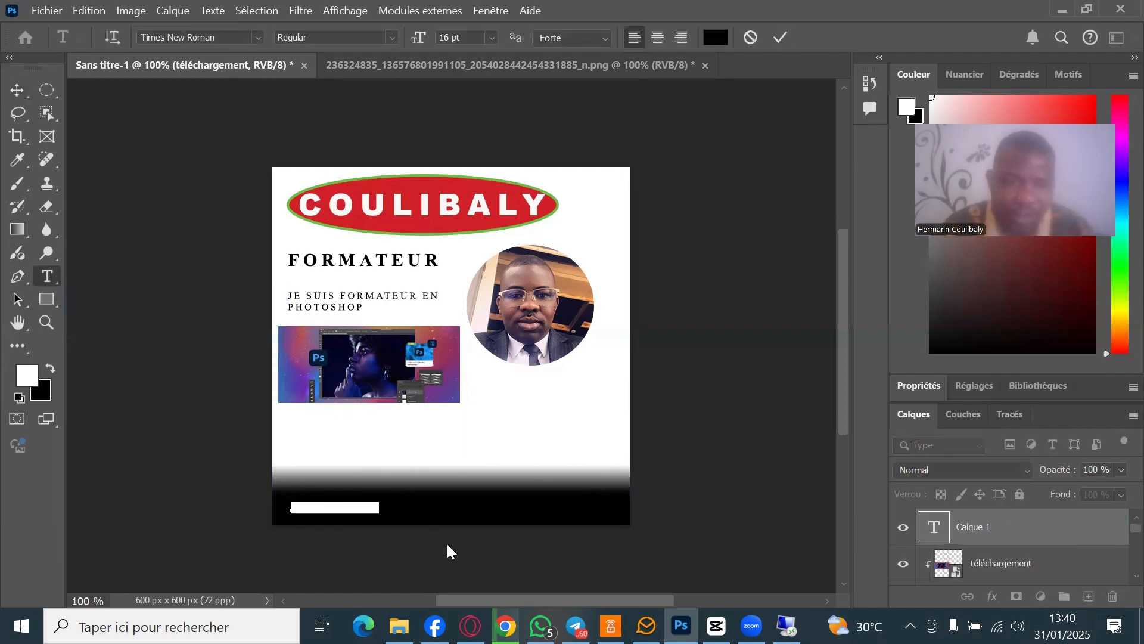
left_click(711, 42)
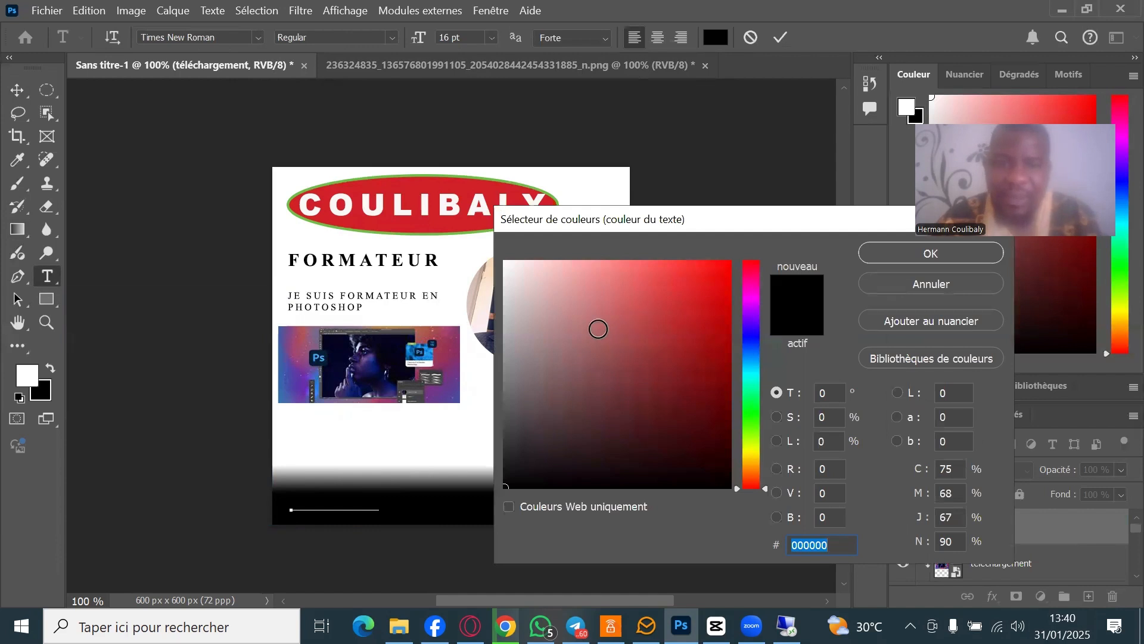
left_click_drag(598, 329, 492, 256)
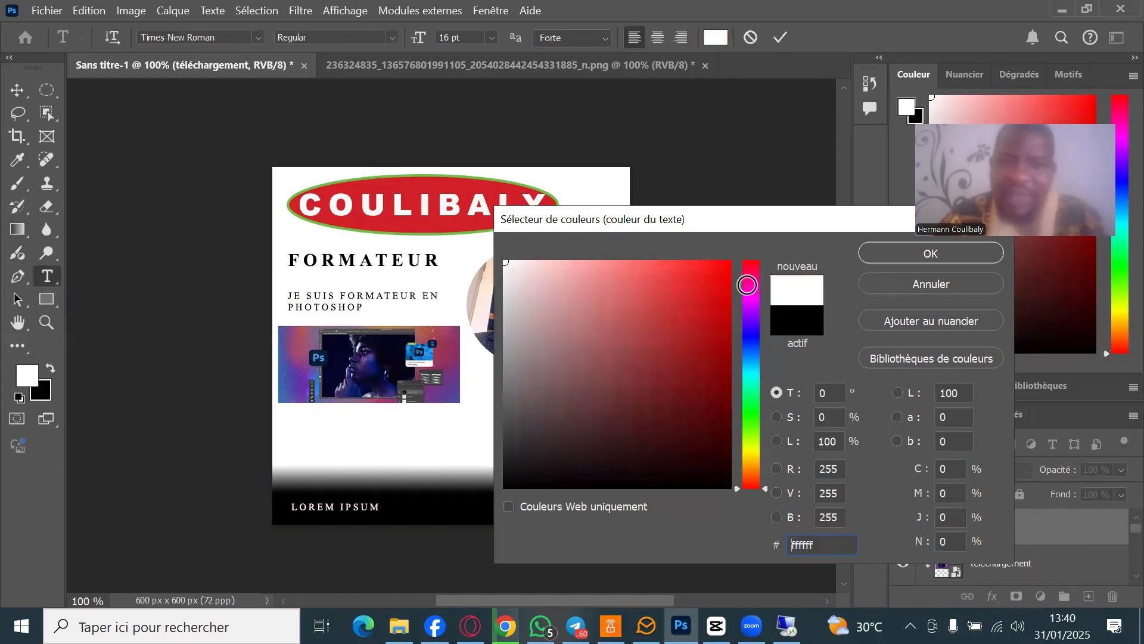
left_click(953, 255)
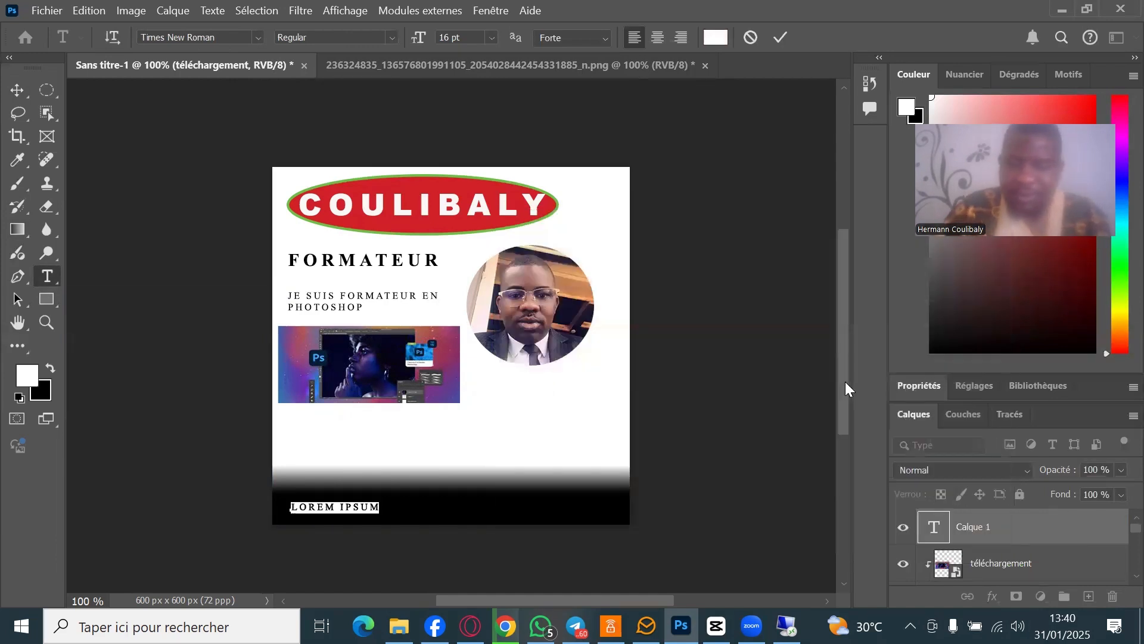
type("CONTA")
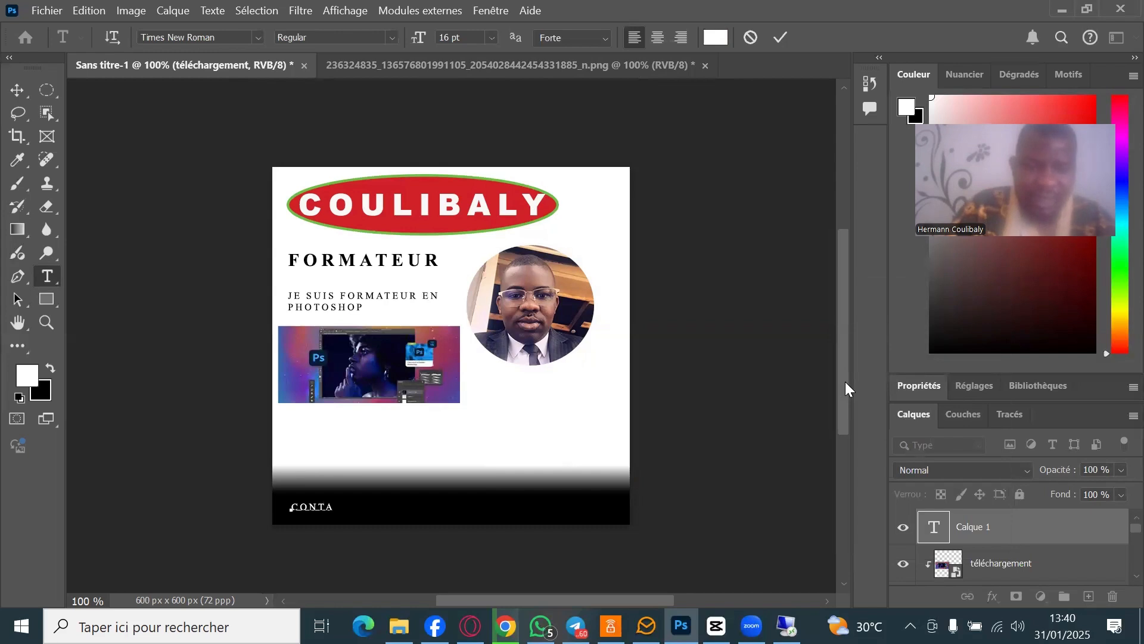
type("CTEZ NOUS")
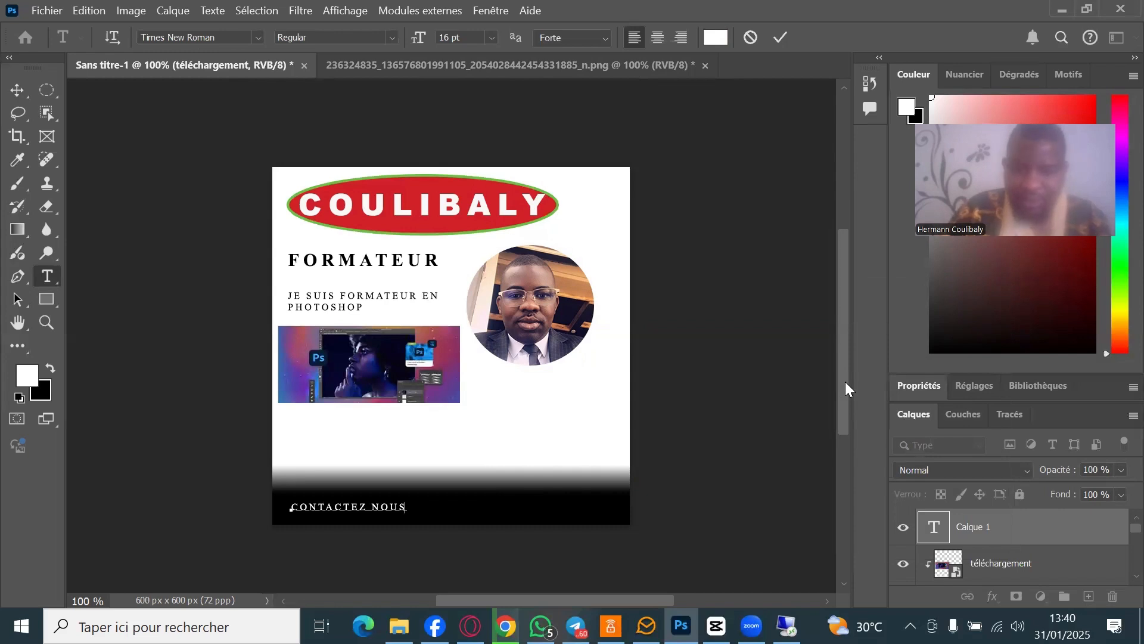
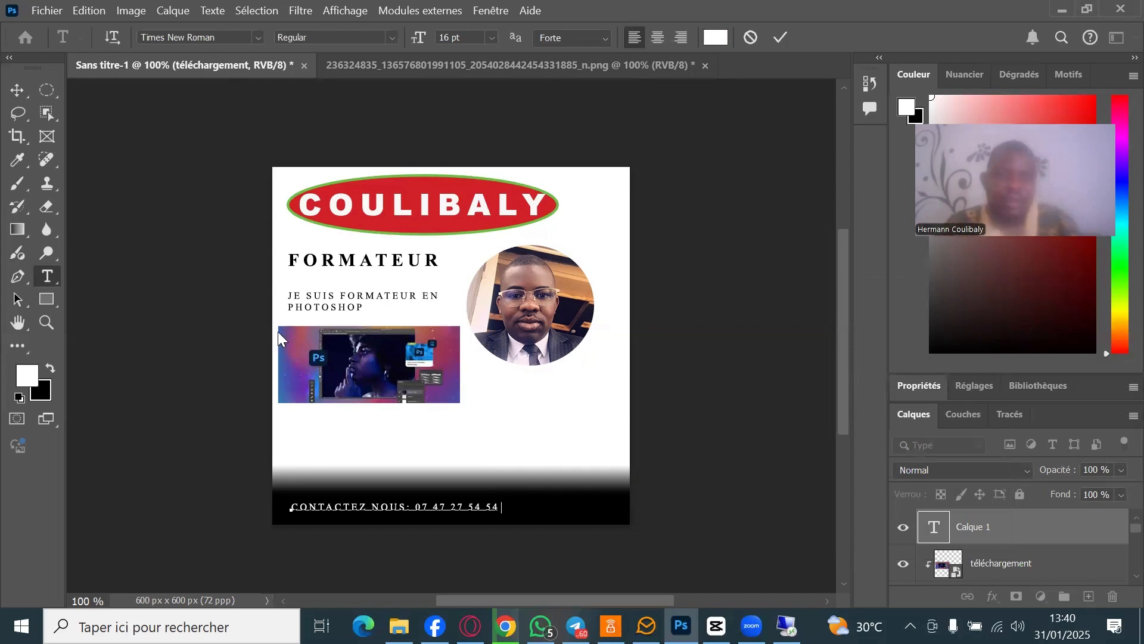
- Commit the contact text, then scale it wider and move it down to the card's bottom edge
key("ctrl+Return")
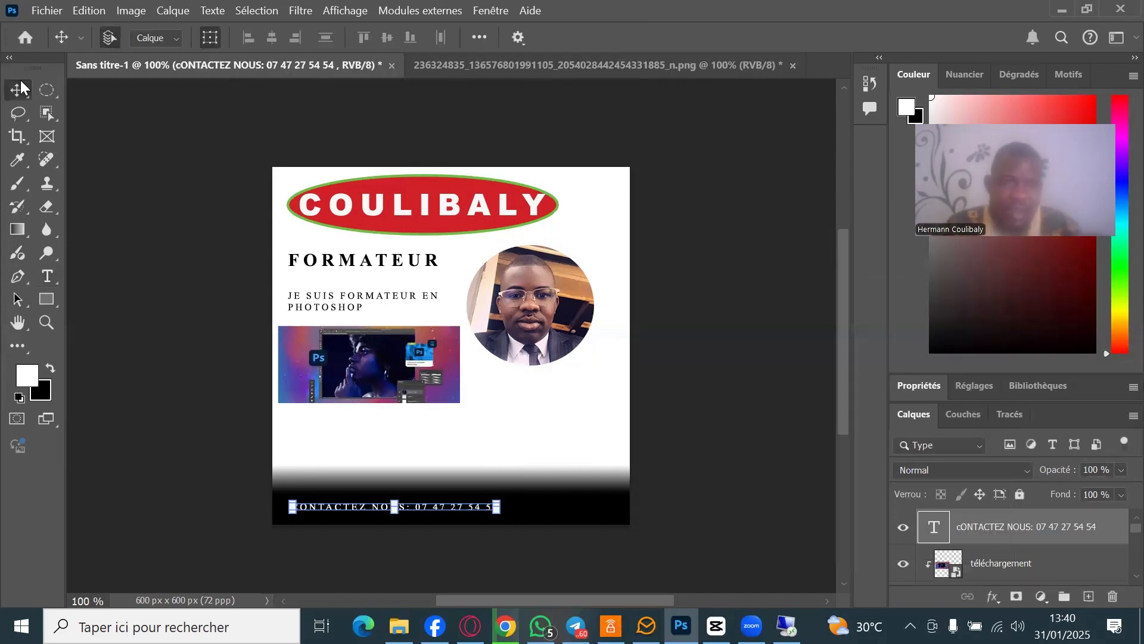
key("v")
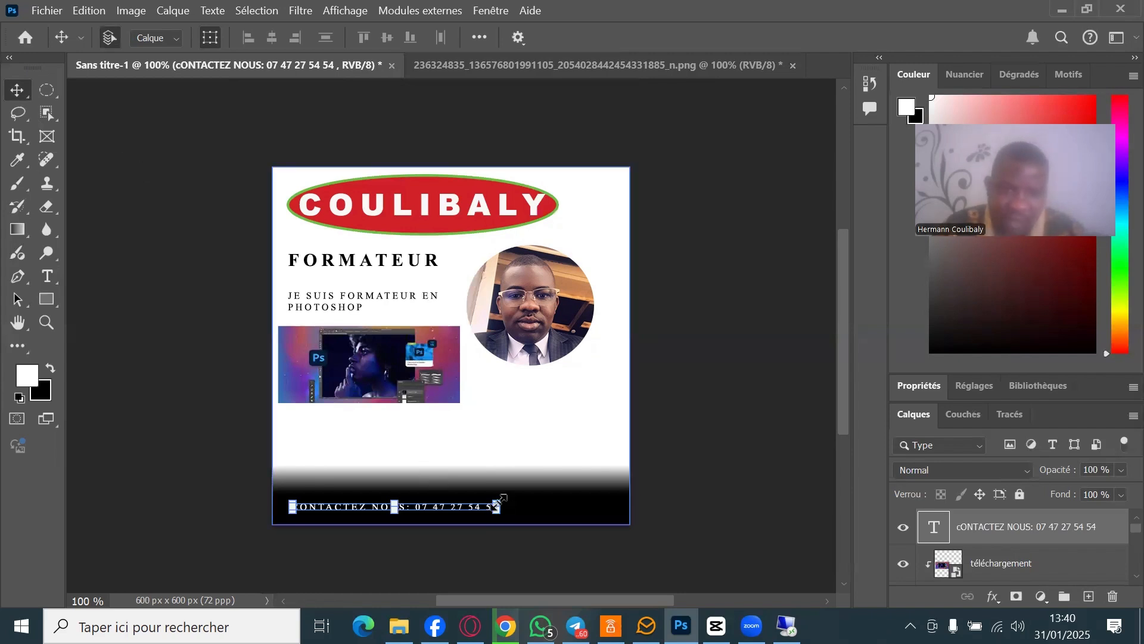
left_click_drag(501, 503, 613, 557)
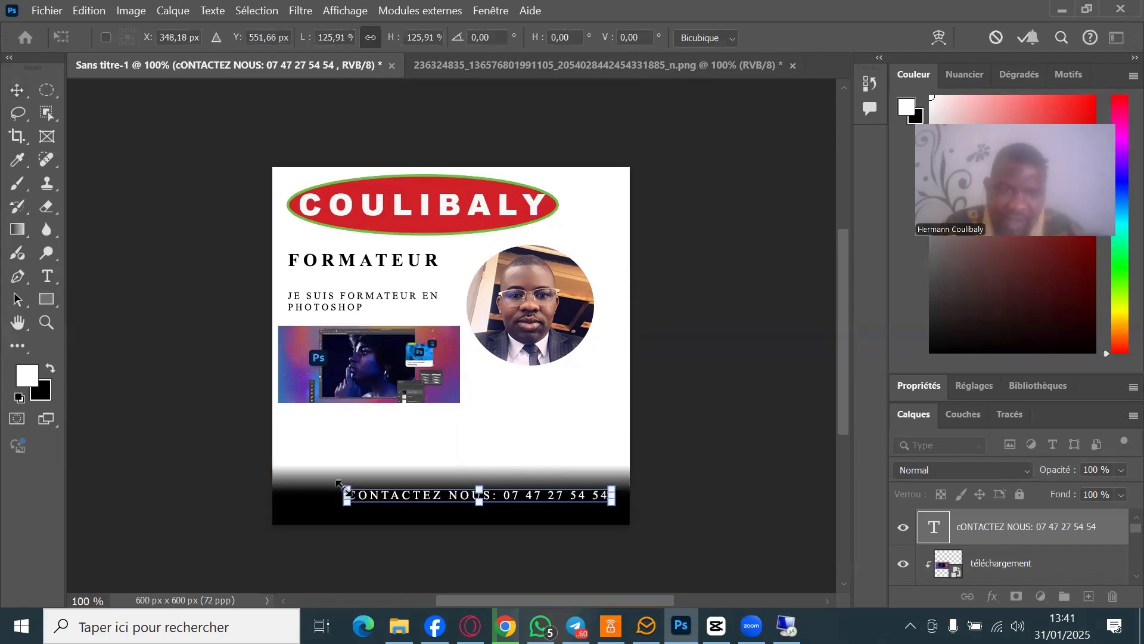
left_click_drag(344, 484, 284, 484)
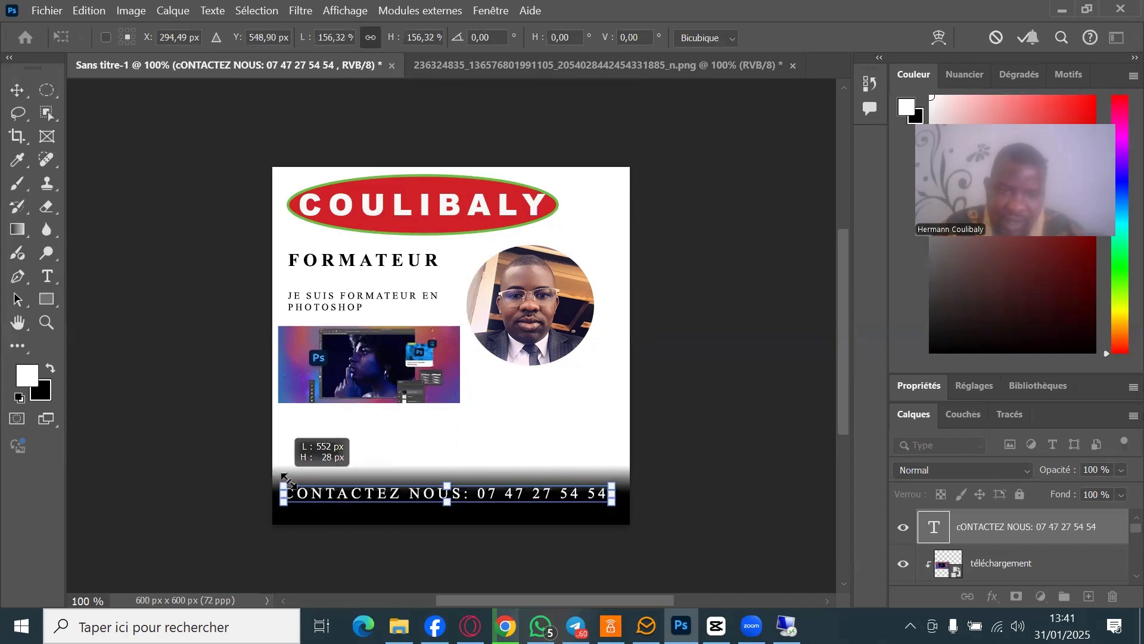
left_click_drag(471, 511, 466, 535)
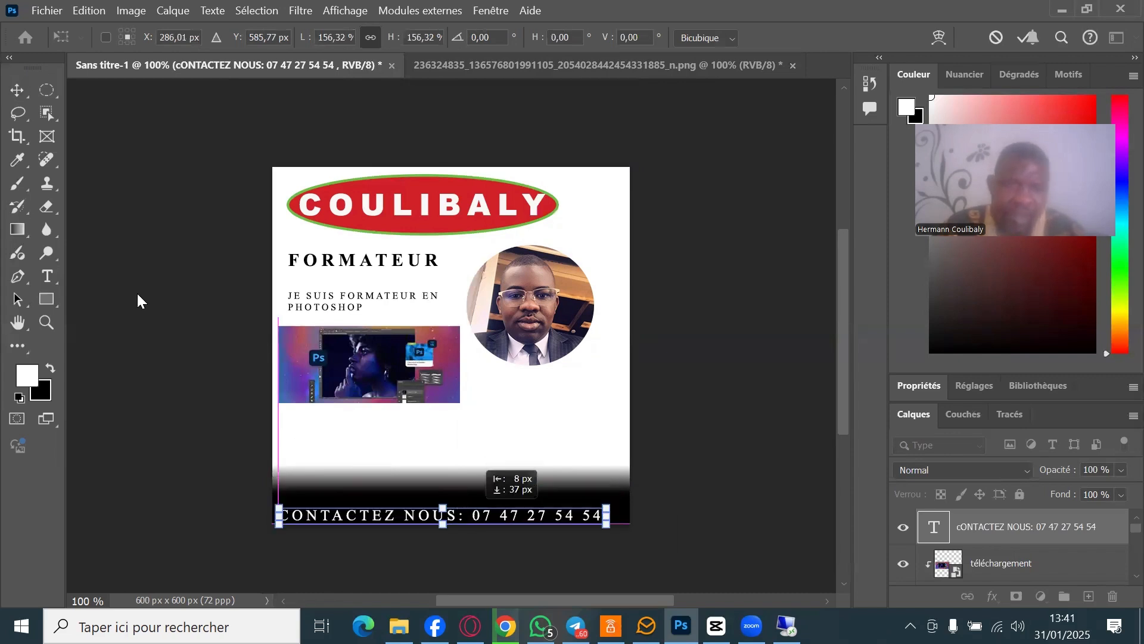
left_click(17, 91)
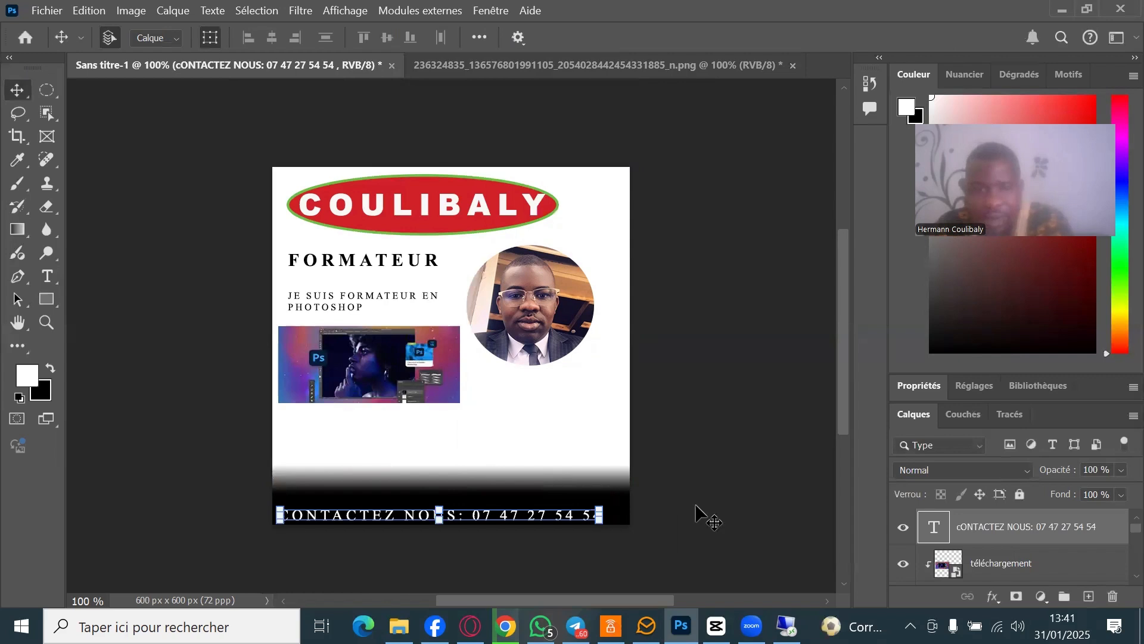
- Fine-tune the contact text to about 105% scale, centred in the black footer band
key("Up")
key("Up")
key("Up")
key("Up")
key("Up")
key("Up")
key("Up")
key("Up")
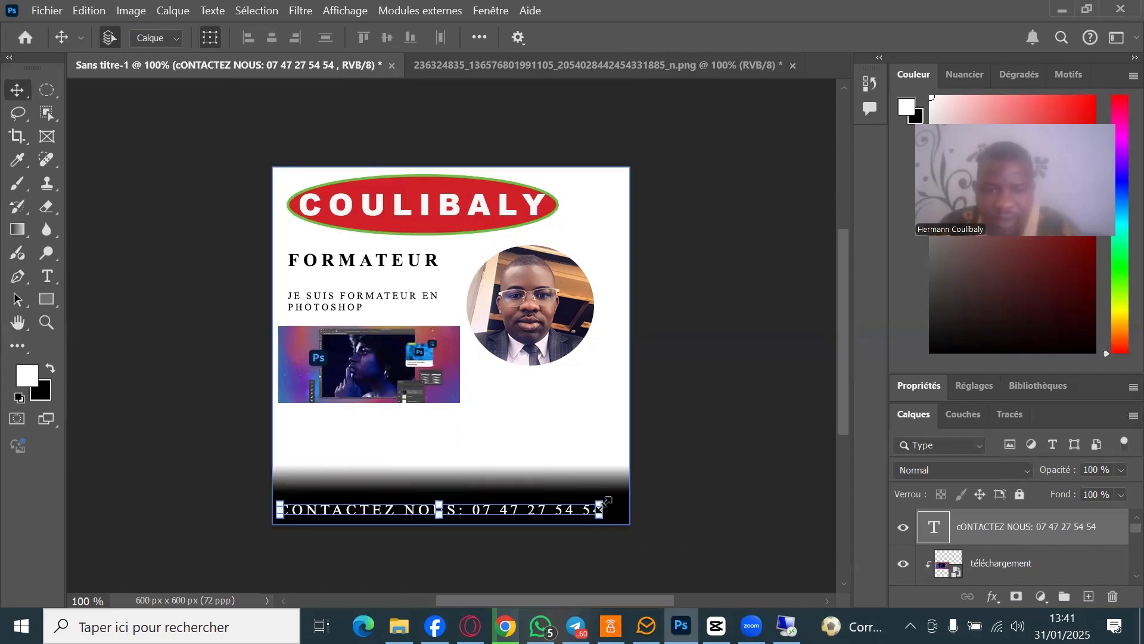
left_click_drag(581, 505, 603, 510)
key("ctrl+z")
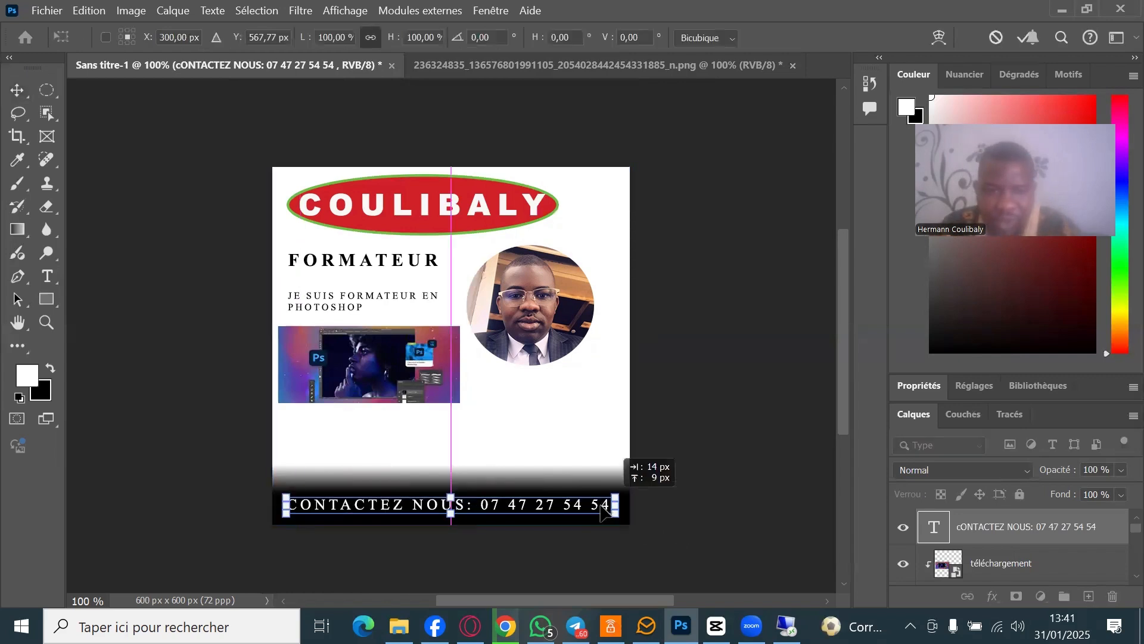
key("Up")
key("Up")
key("Up")
key("Up")
key("Up")
key("Up")
key("Up")
key("Up")
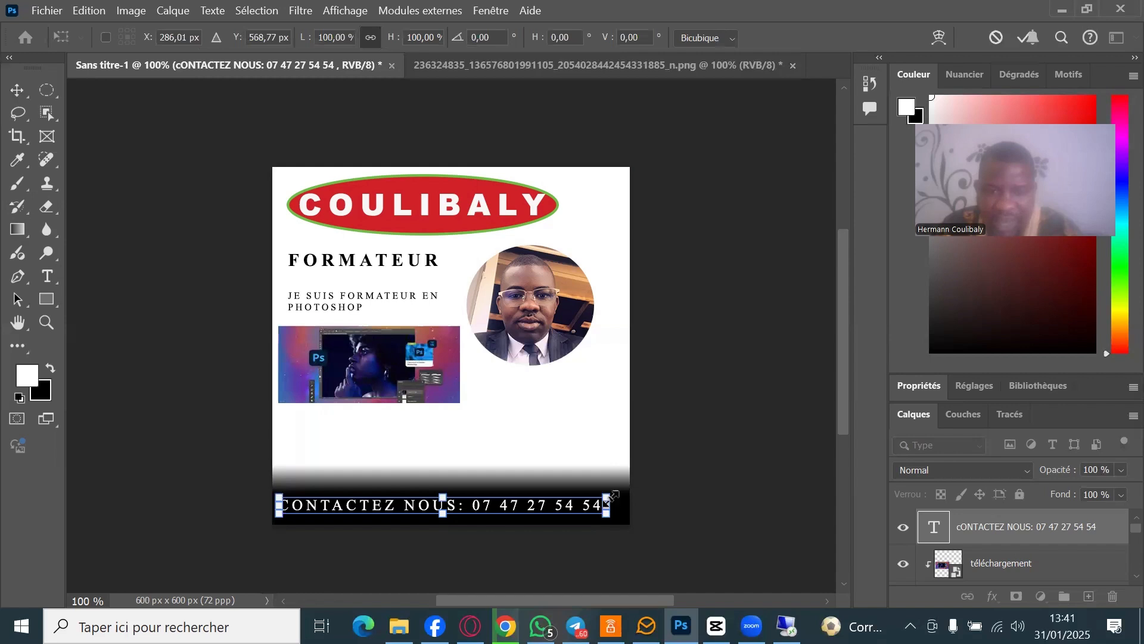
left_click_drag(608, 497, 637, 487)
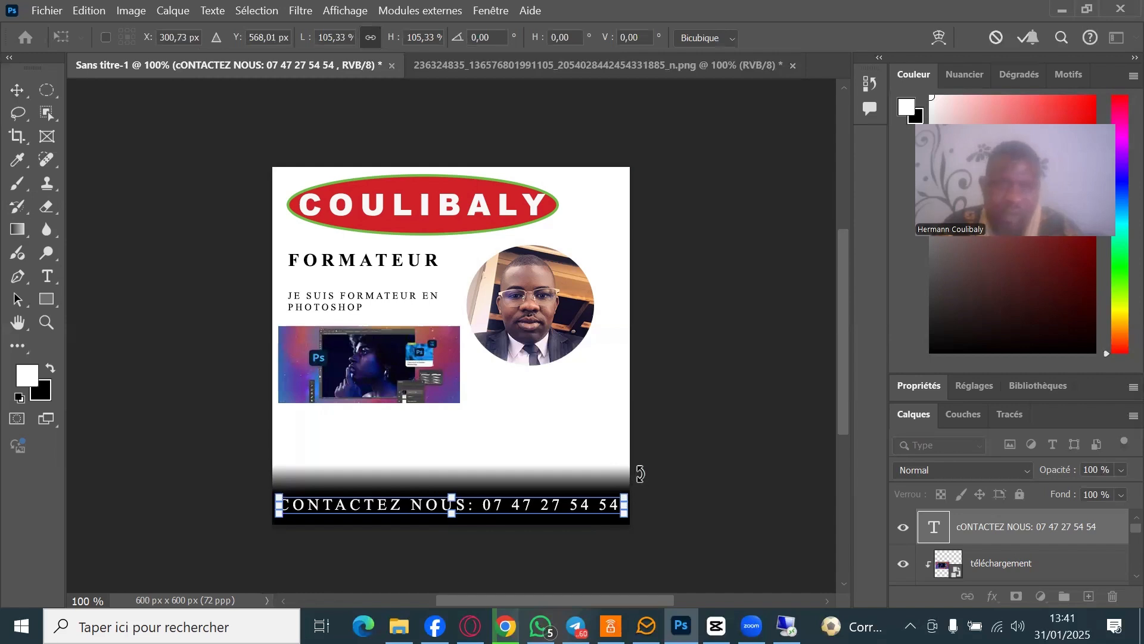
left_click(17, 90)
key("Down")
key("Down")
key("Down")
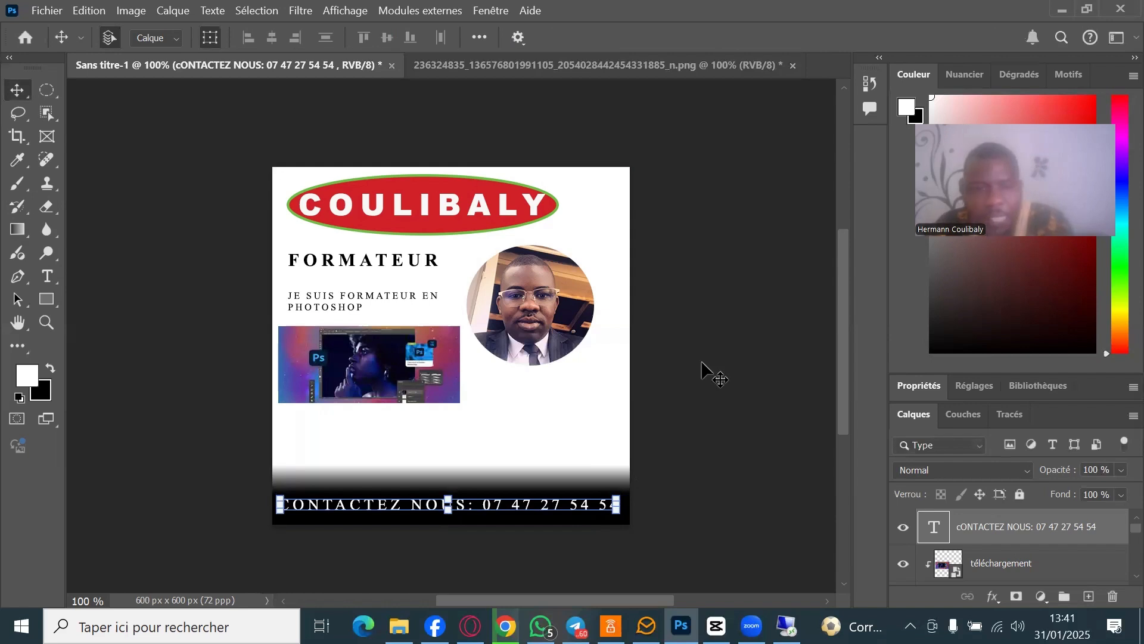
key("Down")
key("Down")
key("Down")
key("Down")
key("Down")
key("Down")
key("Down")
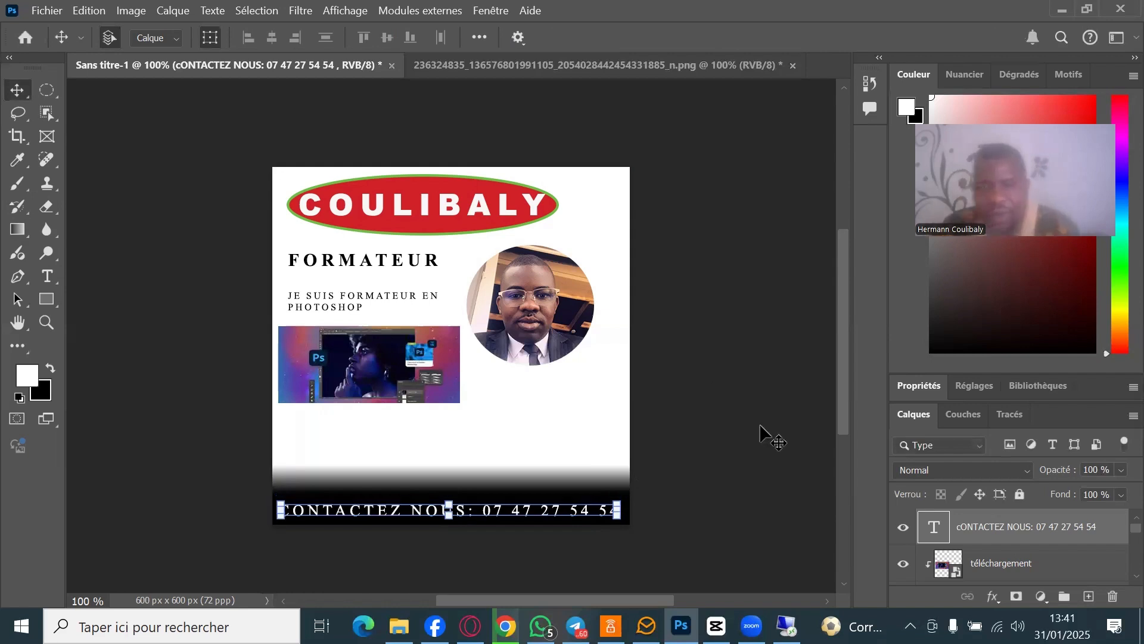
left_click(816, 534)
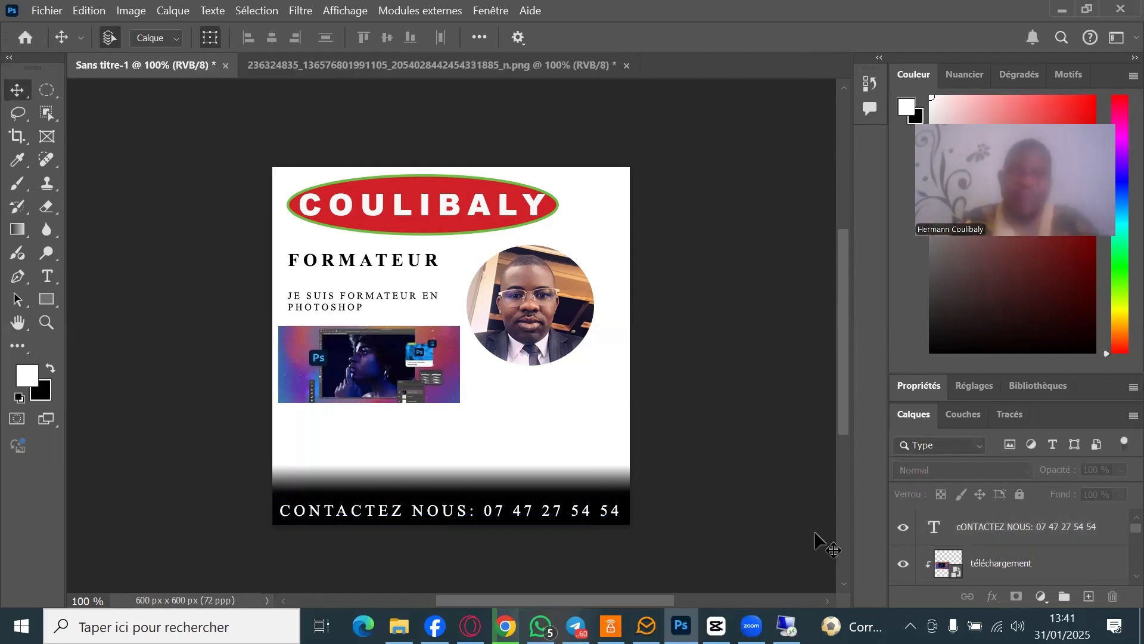